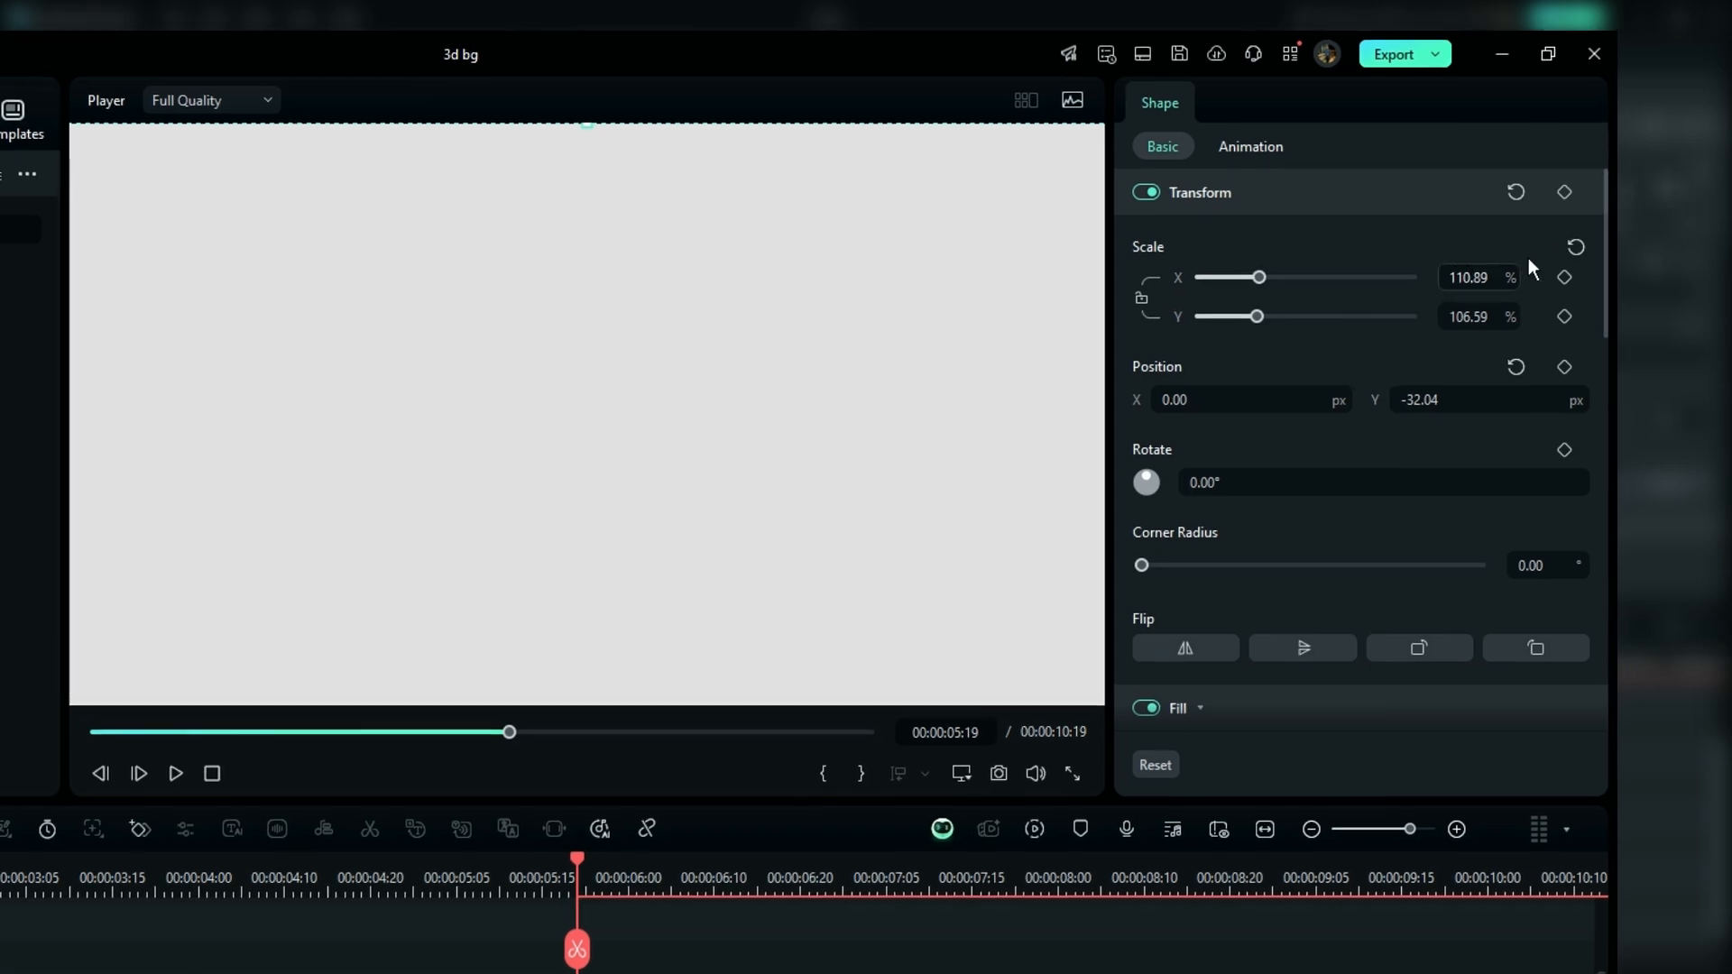
# Change the rectangle's fill to Gradient Fill and set its start color to the recent purple swatch.
pyautogui.moveTo(1617, 203); pyautogui.dragTo(1540, 385)
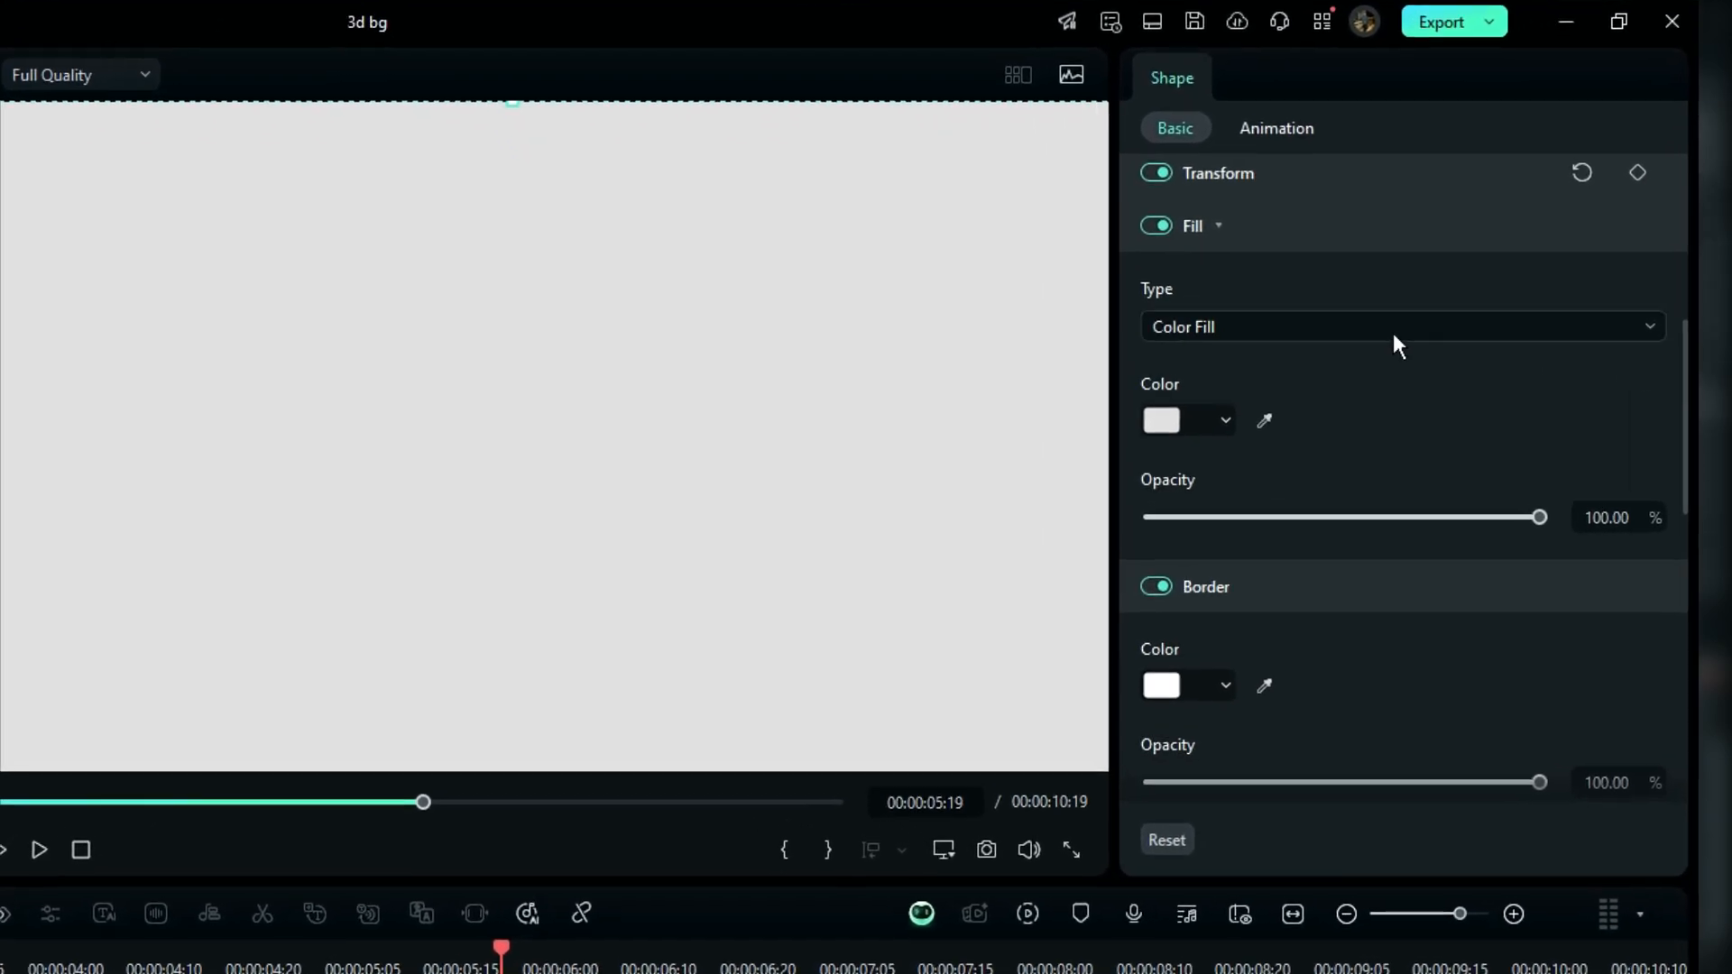
pyautogui.click(1299, 346)
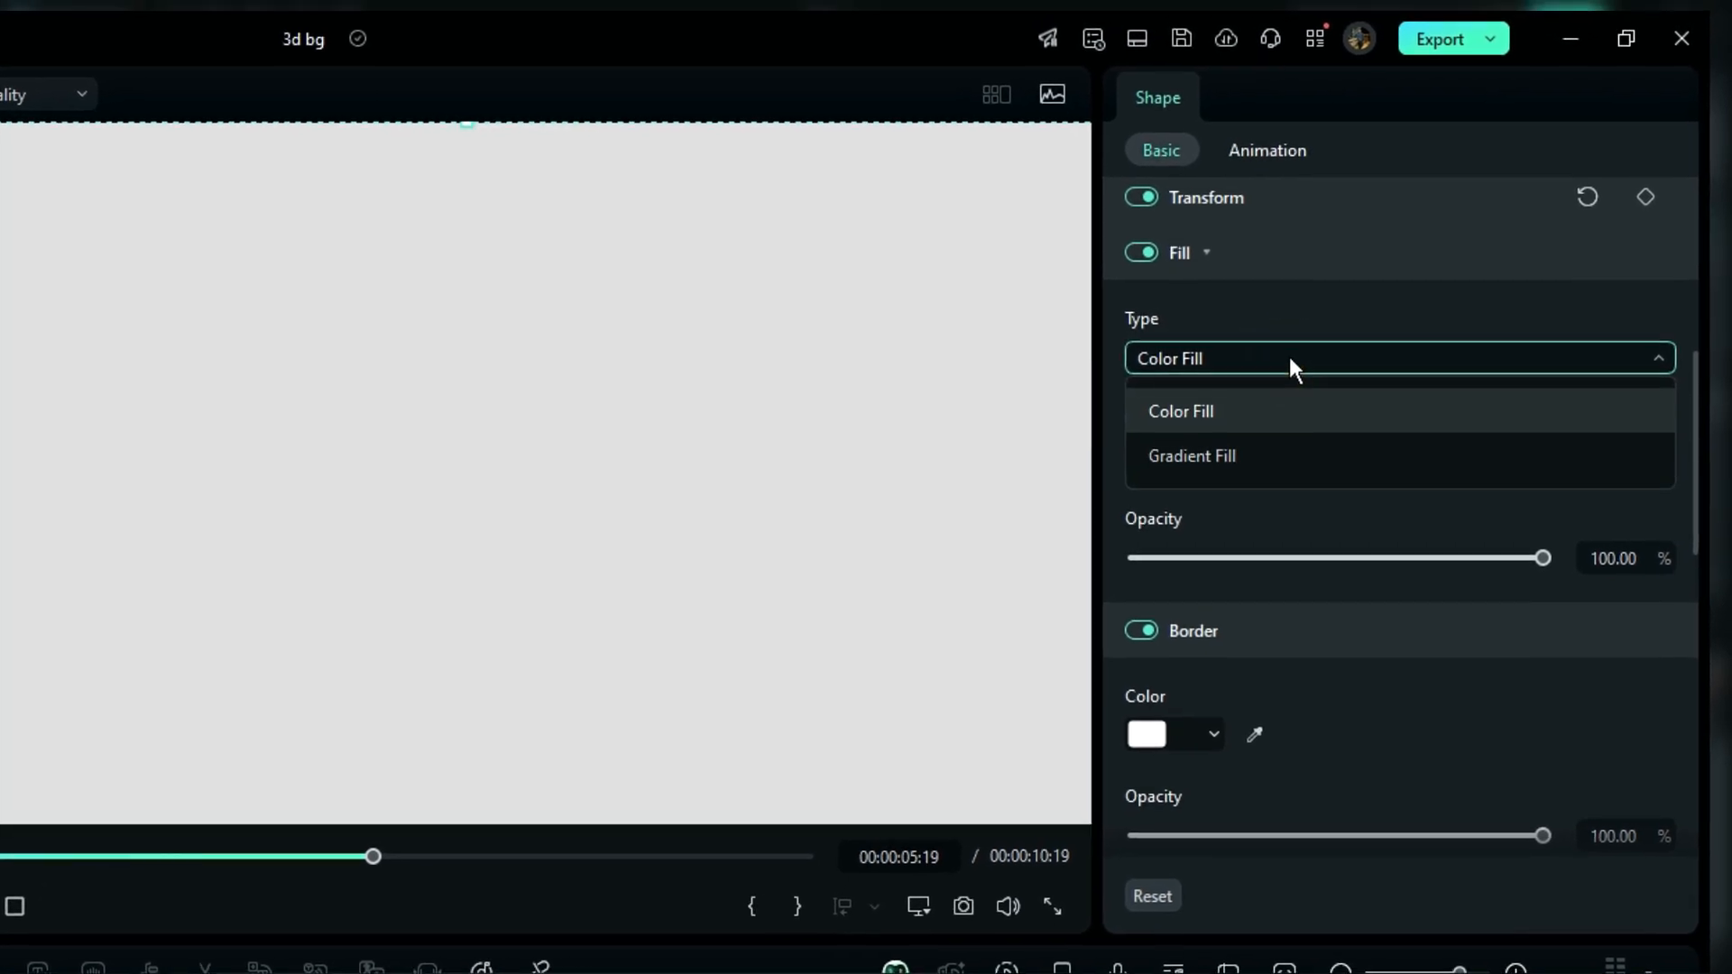
pyautogui.click(1214, 461)
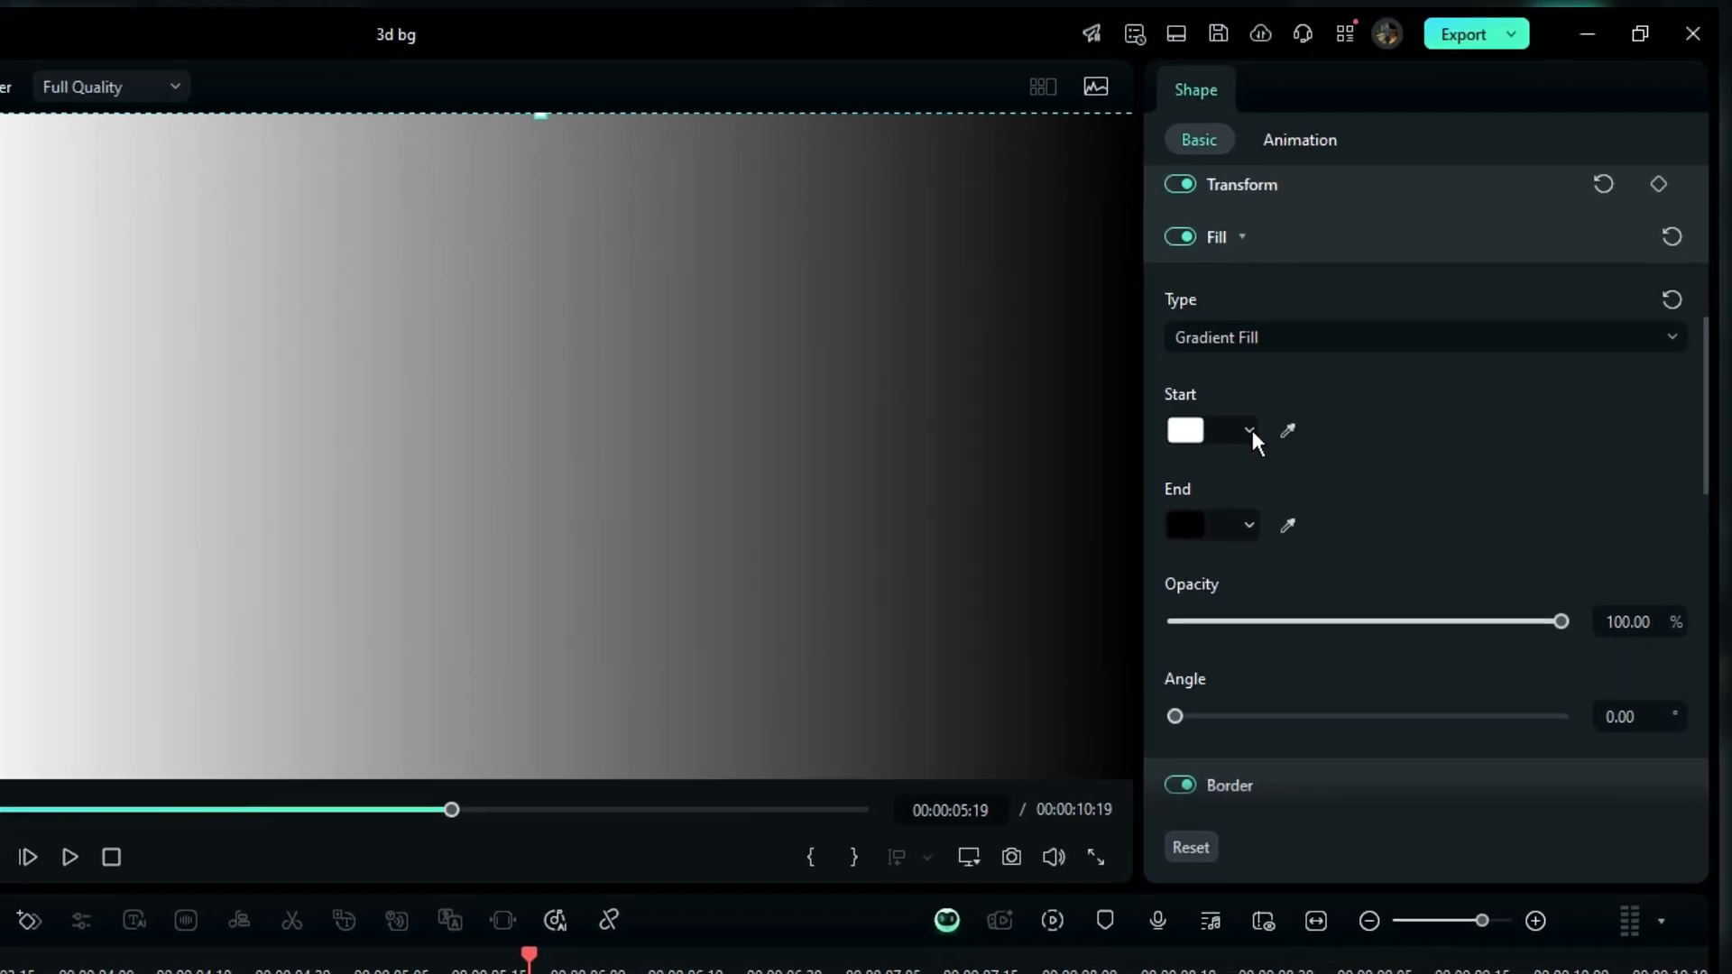
pyautogui.click(1224, 451)
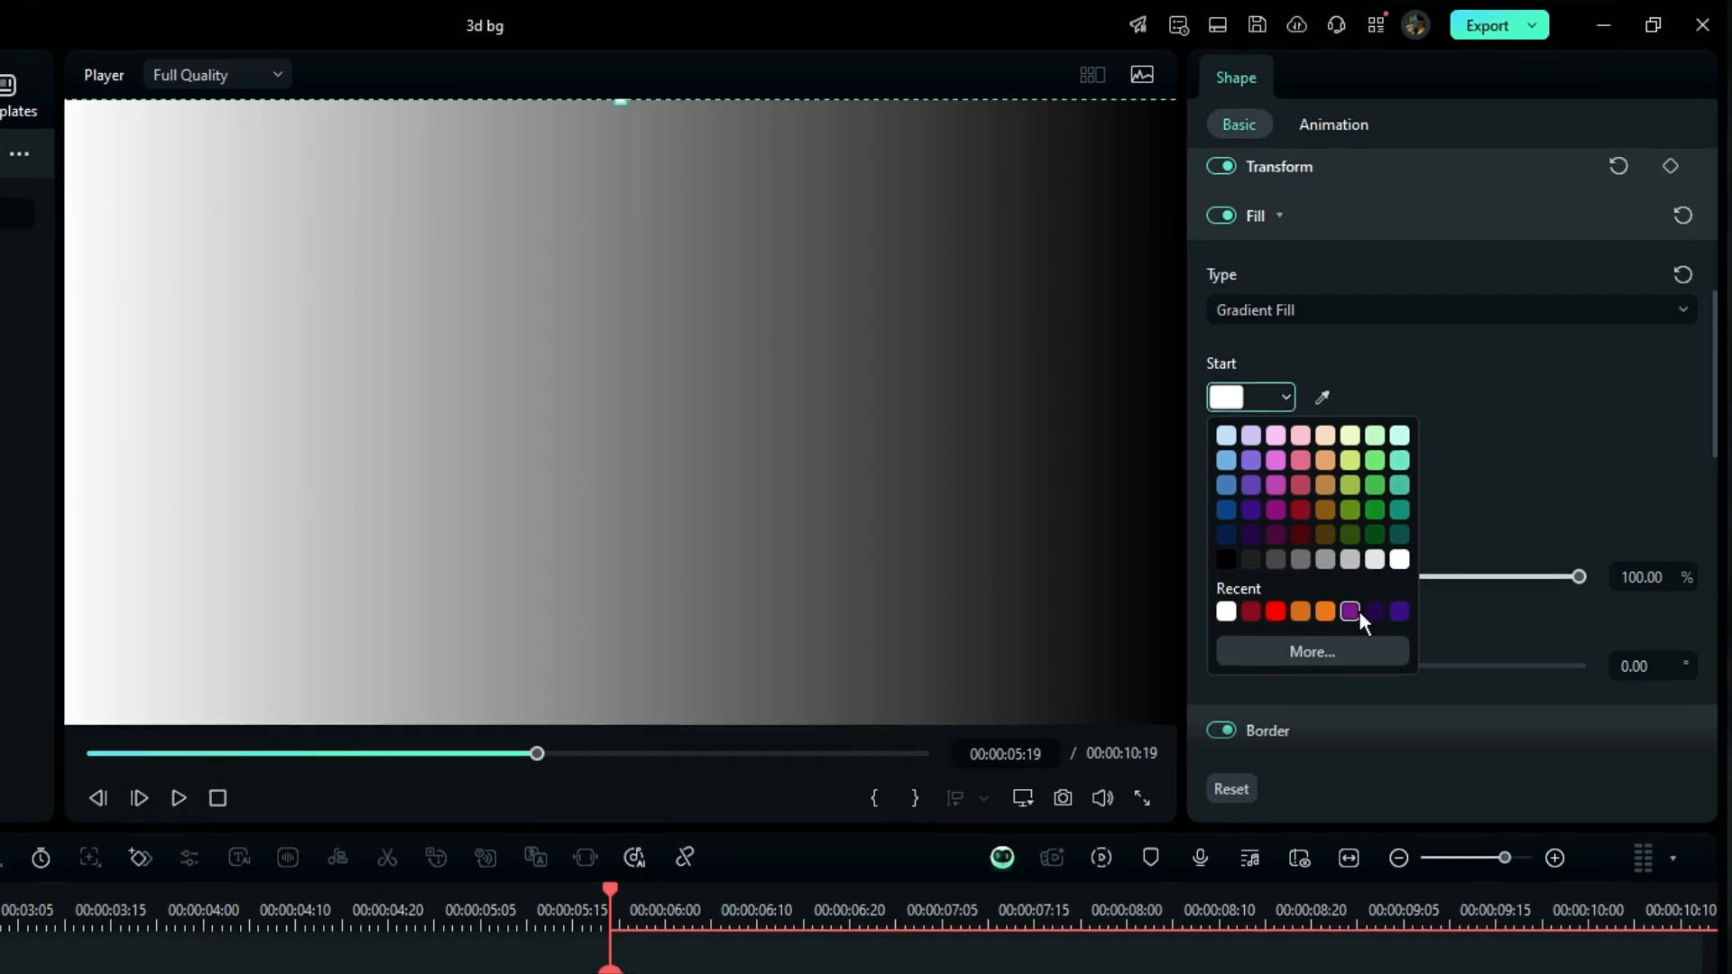
pyautogui.click(1327, 646)
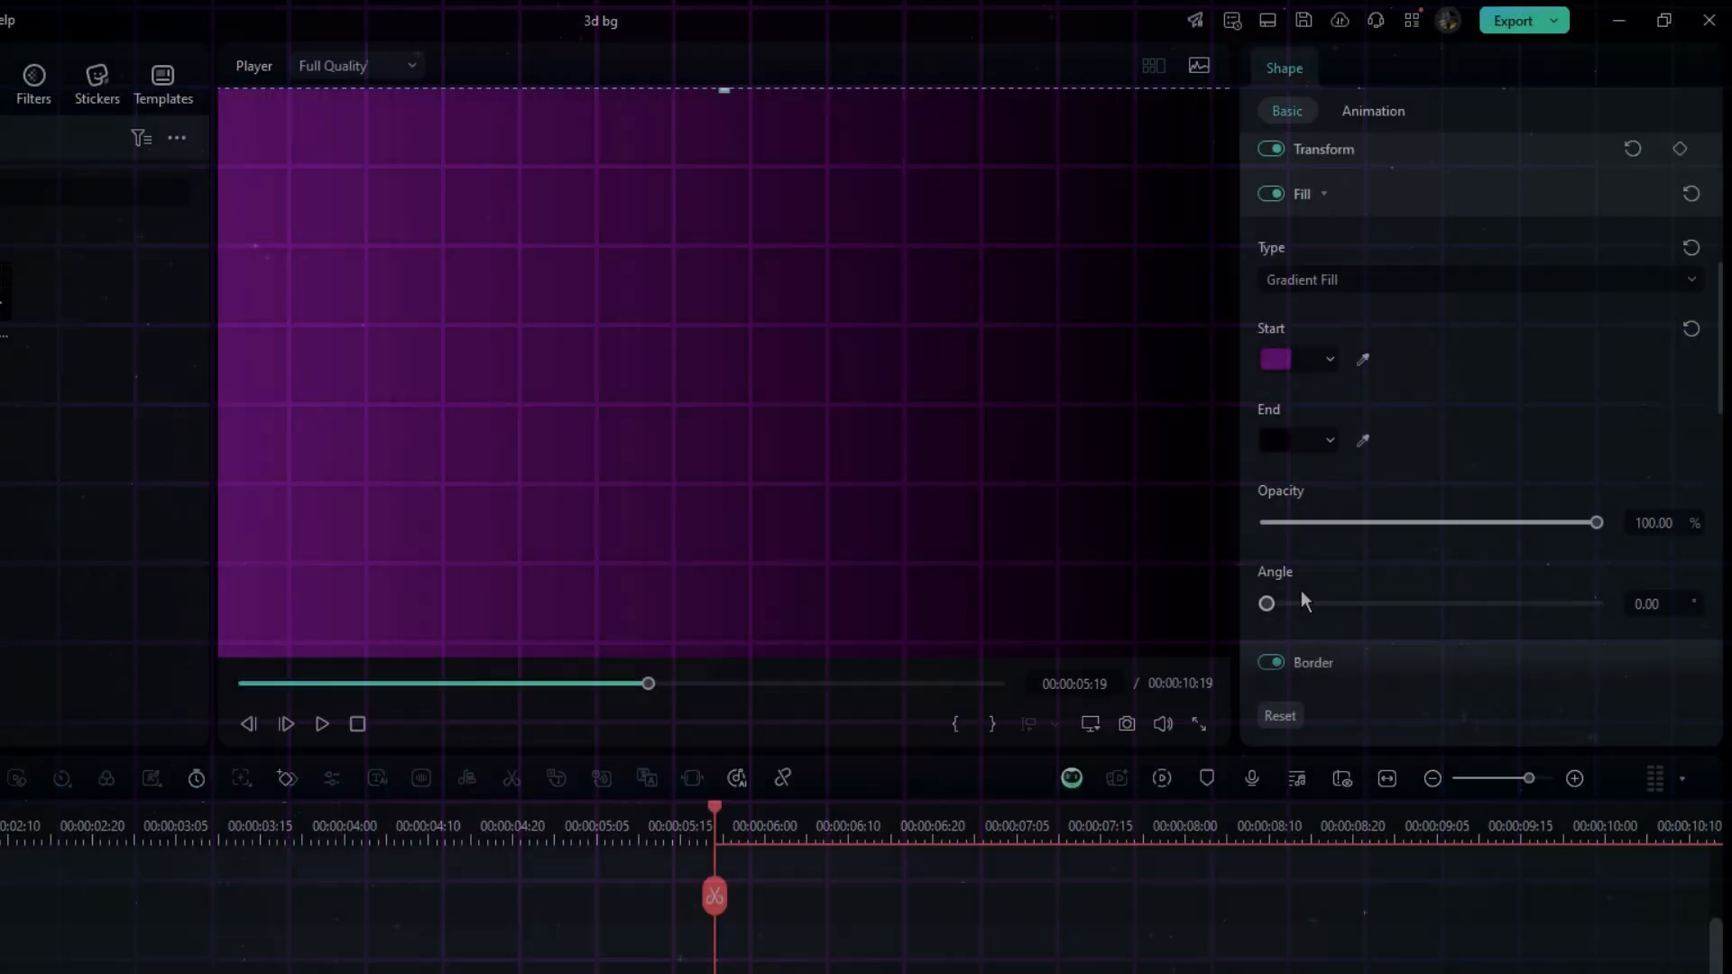
# Set the angle of the rectangle's gradient fill to 22°.
pyautogui.moveTo(1288, 611); pyautogui.dragTo(1405, 619)
pyautogui.moveTo(1339, 672); pyautogui.dragTo(1182, 672)
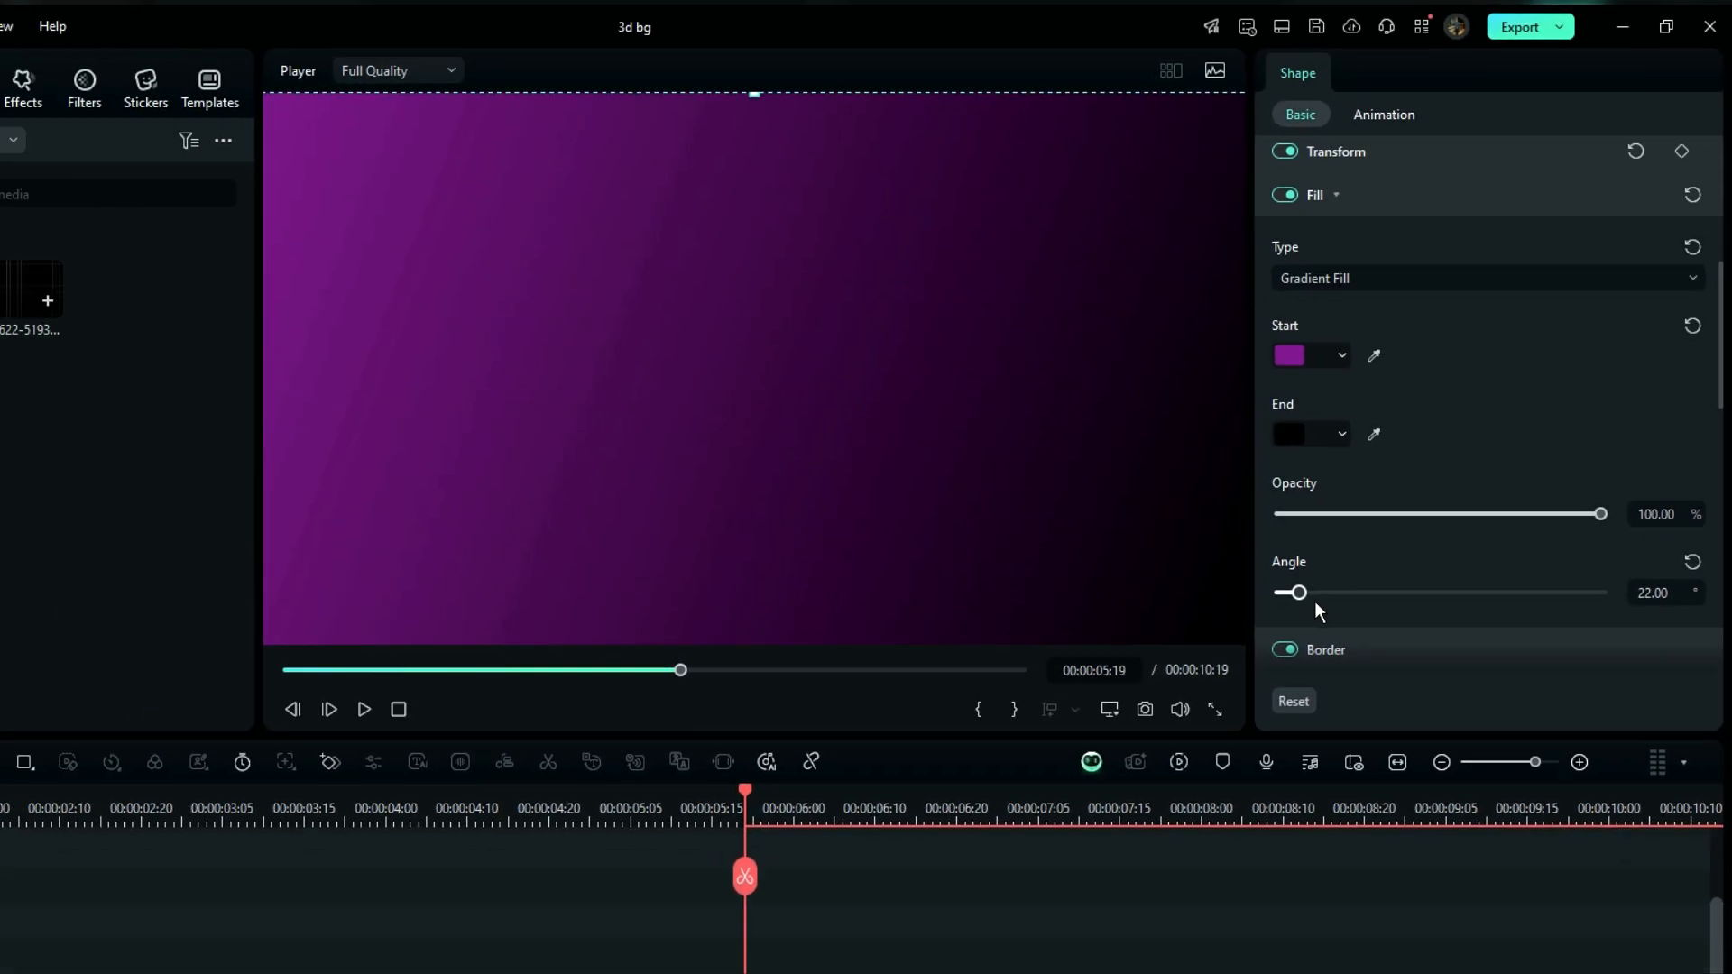
pyautogui.moveTo(1315, 603); pyautogui.dragTo(1315, 604)
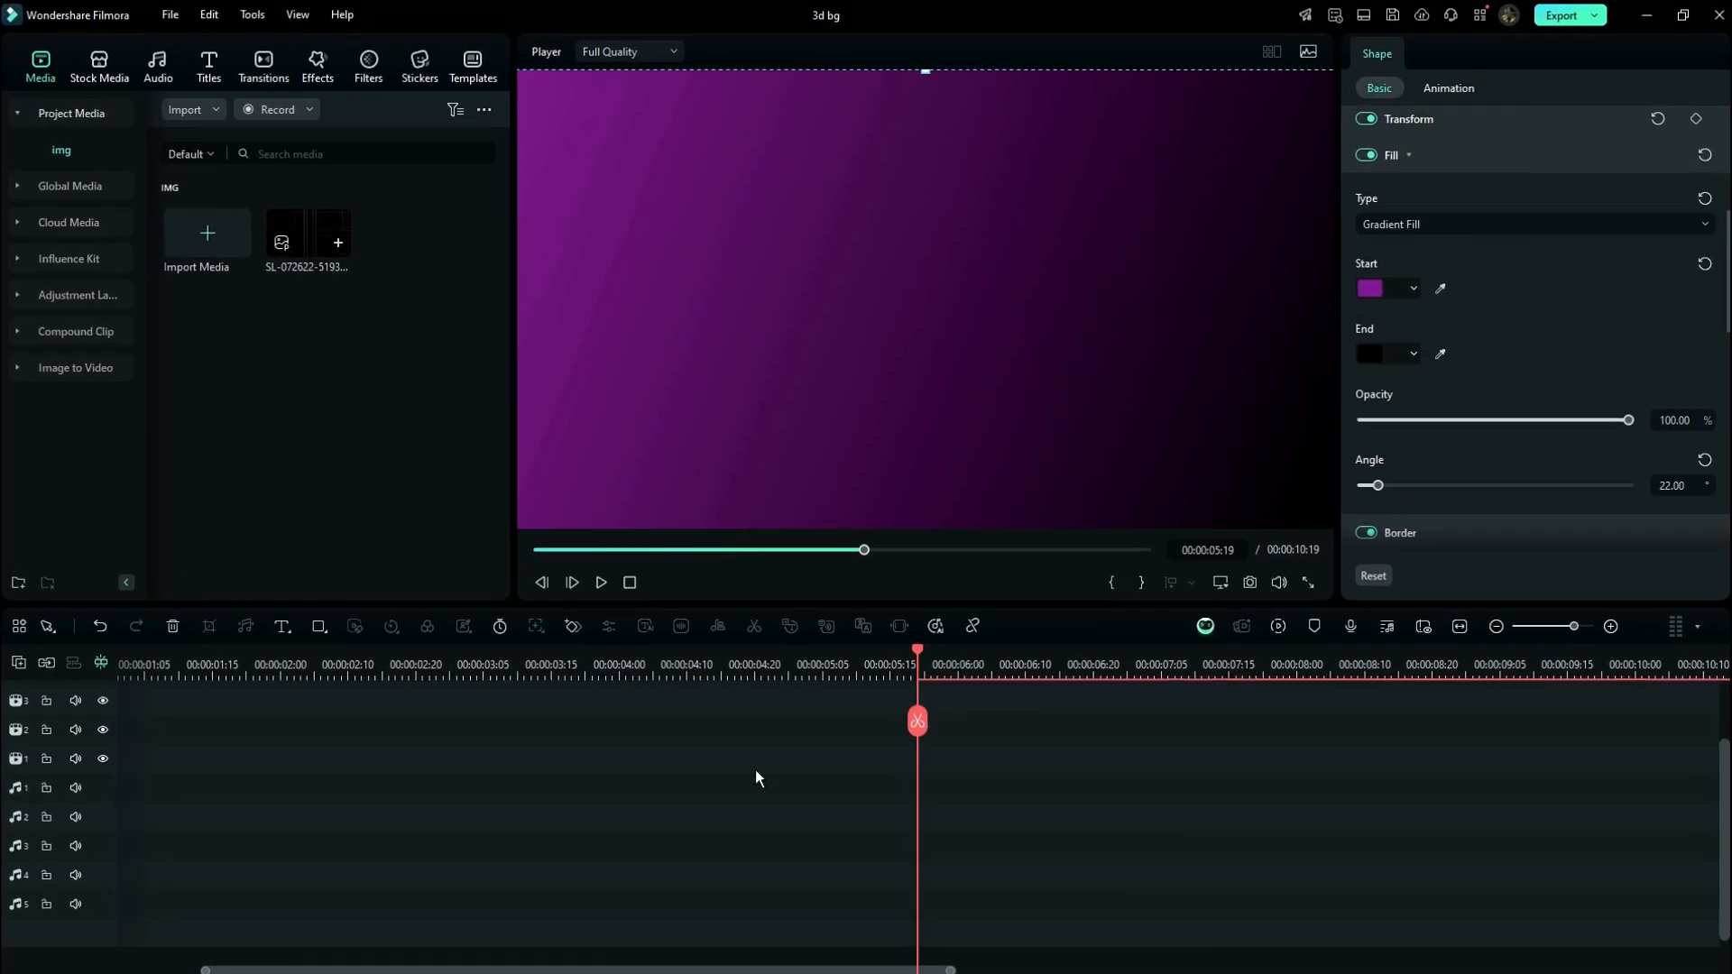
# Move the rectangle clip to the lowest video track, placing it earlier on the timeline.
pyautogui.scroll(2, 989, 774)
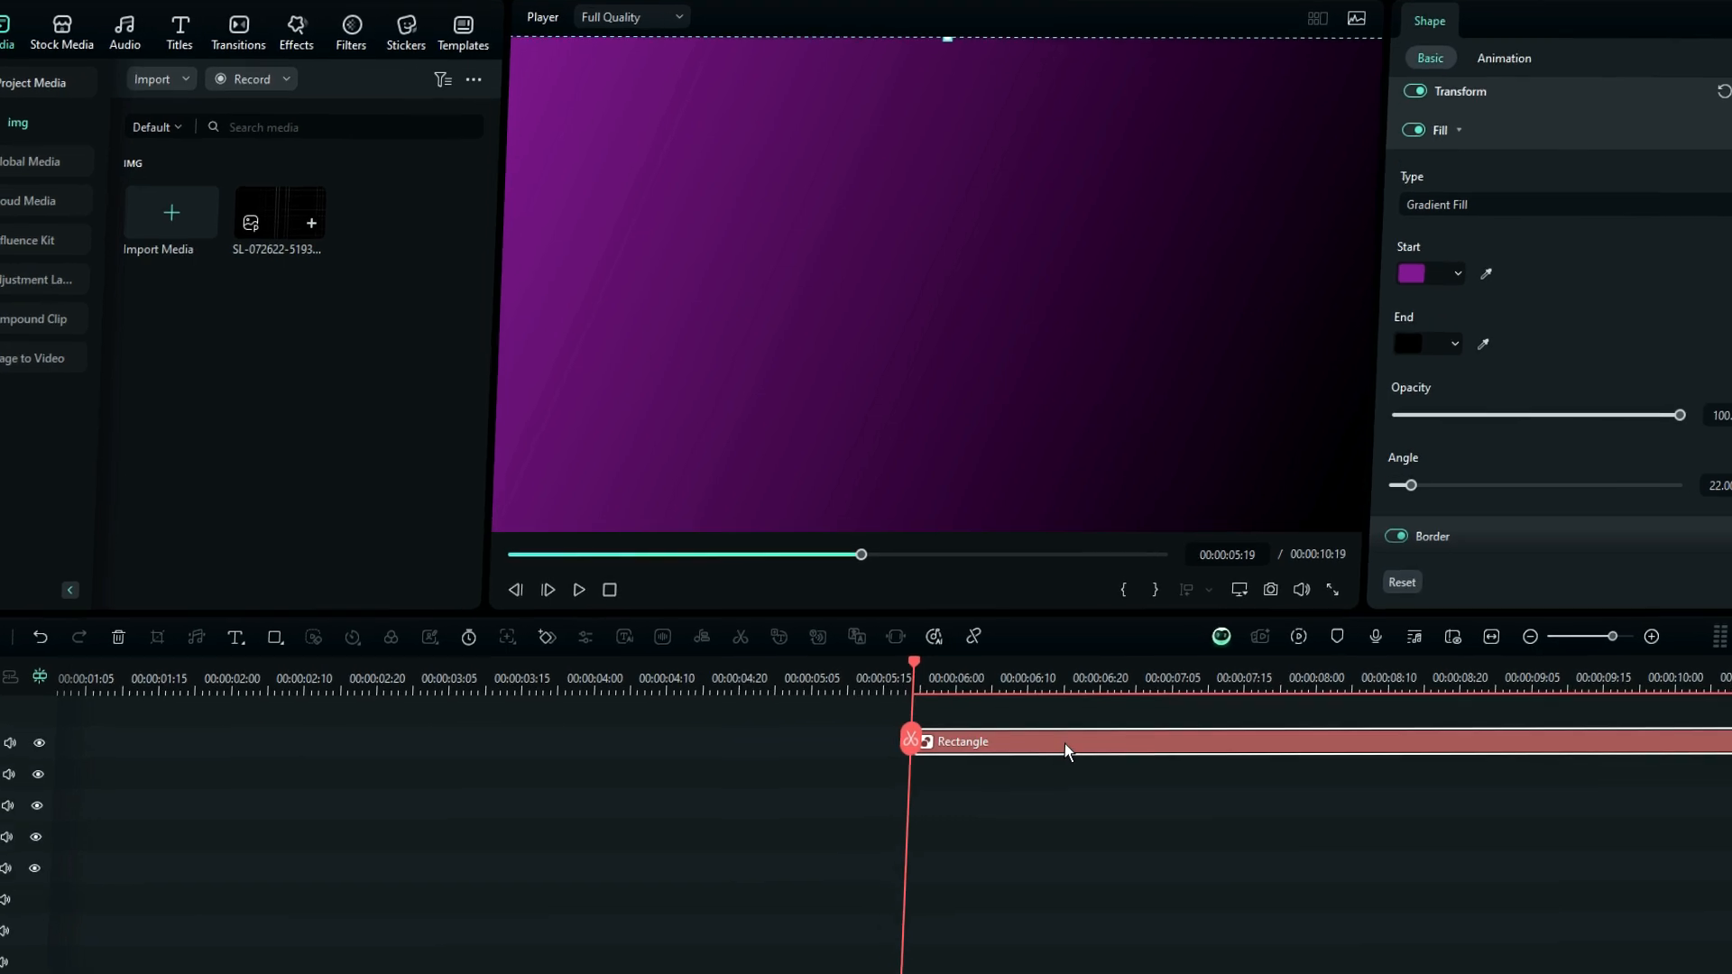
pyautogui.moveTo(1068, 739); pyautogui.dragTo(531, 868)
pyautogui.moveTo(434, 894); pyautogui.dragTo(434, 893)
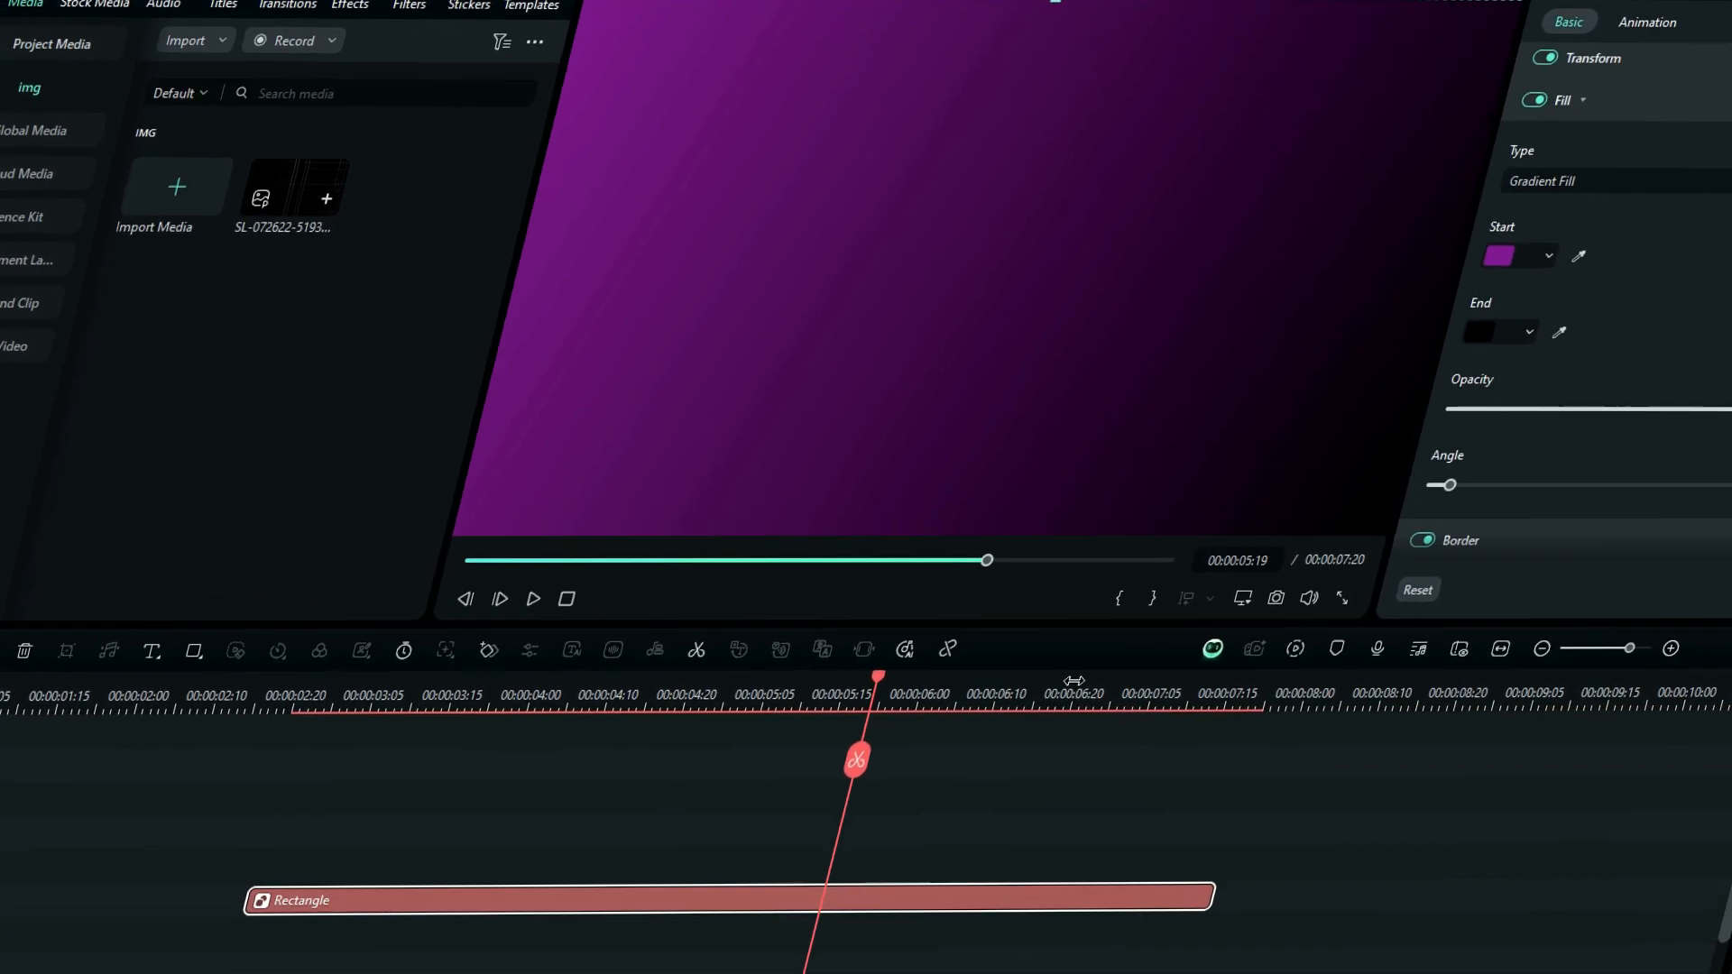
# Extend the rectangle clip's end to about 41 seconds, and shift the whole clip about 5 seconds later.
pyautogui.moveTo(1074, 679); pyautogui.dragTo(750, 754)
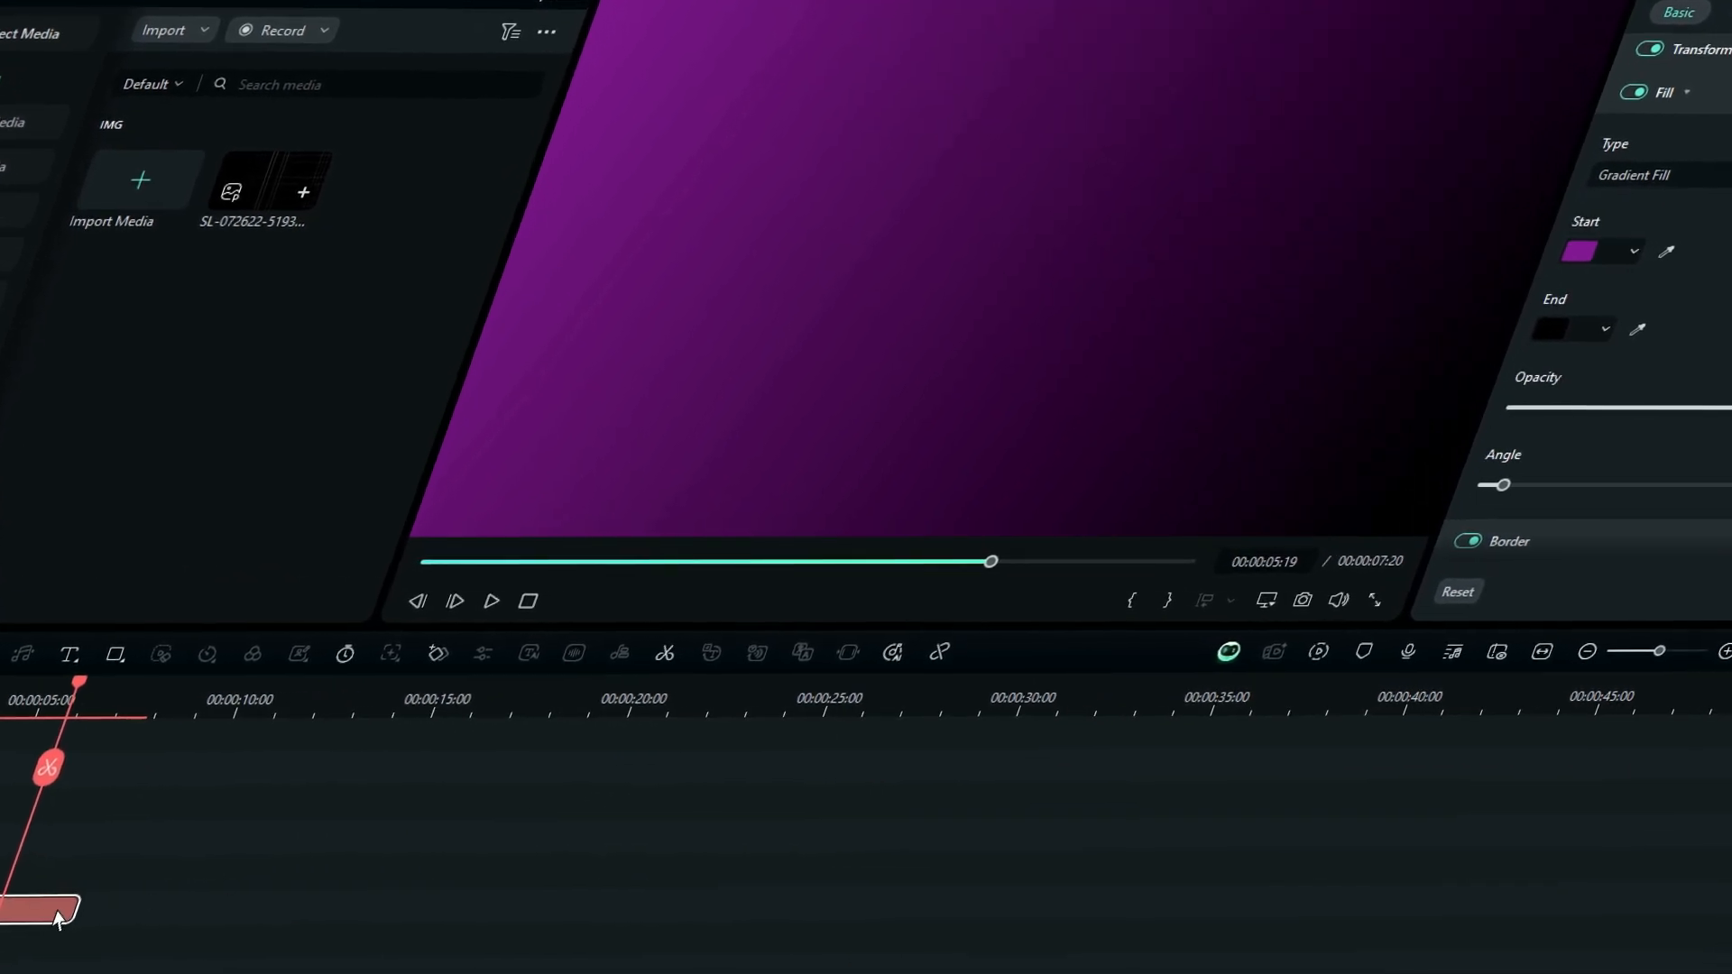
pyautogui.moveTo(57, 902); pyautogui.dragTo(1295, 877)
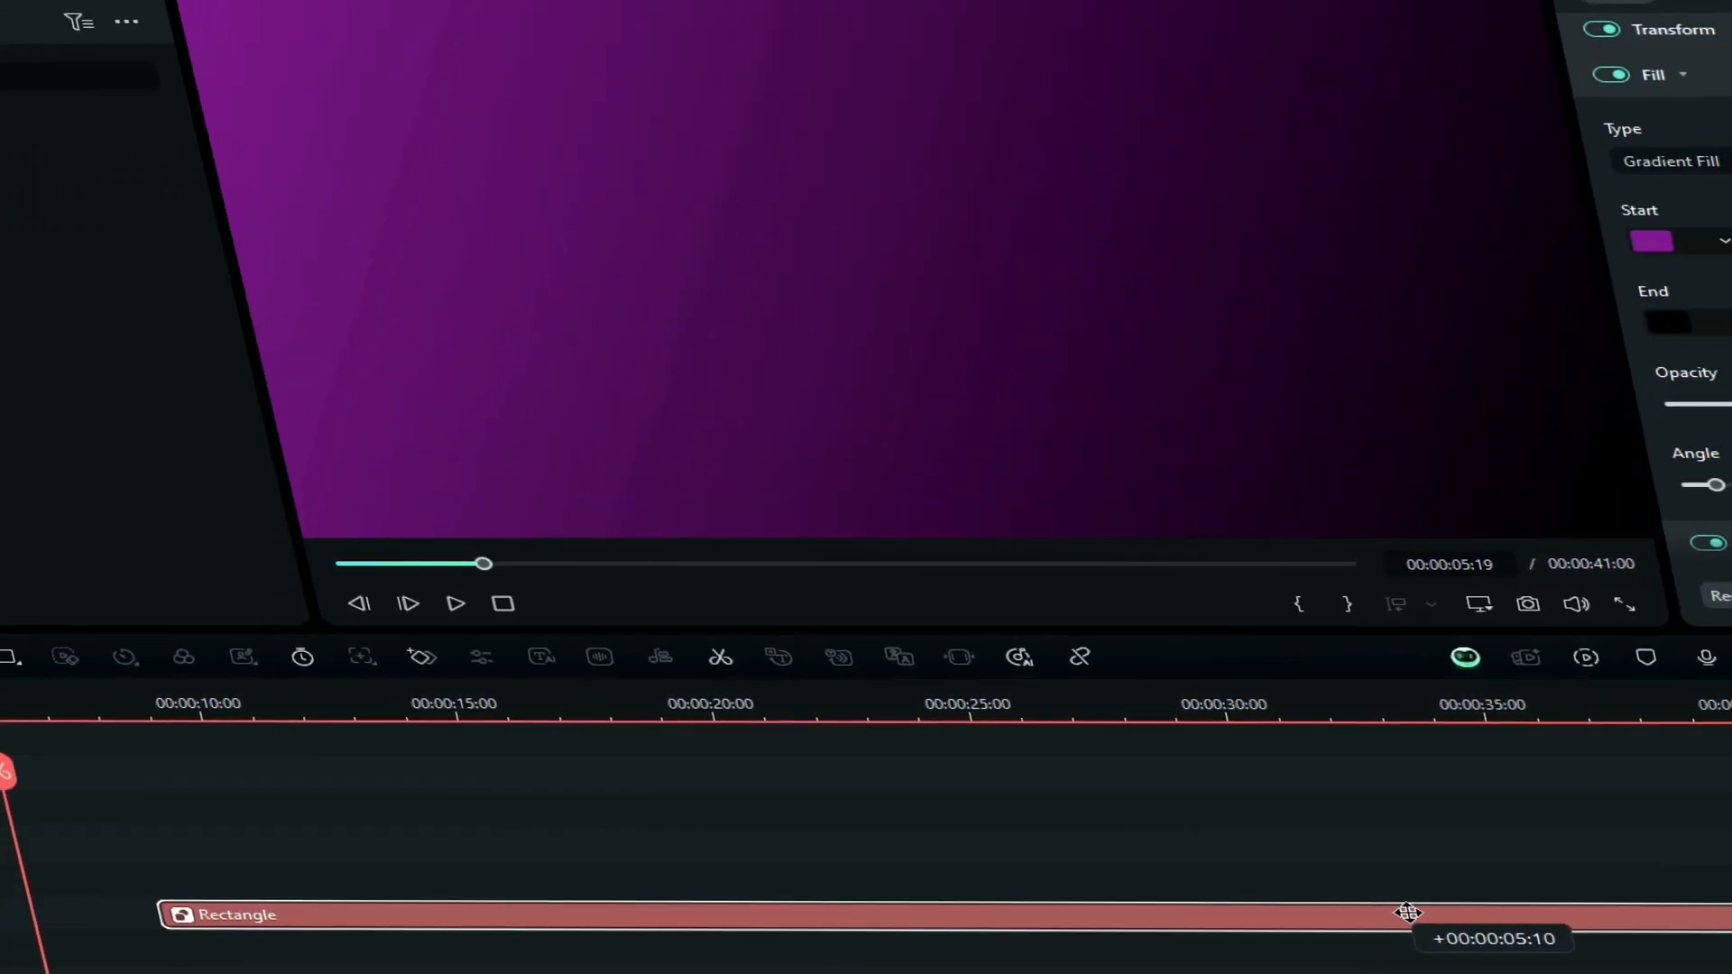
pyautogui.moveTo(1424, 914); pyautogui.dragTo(1442, 922)
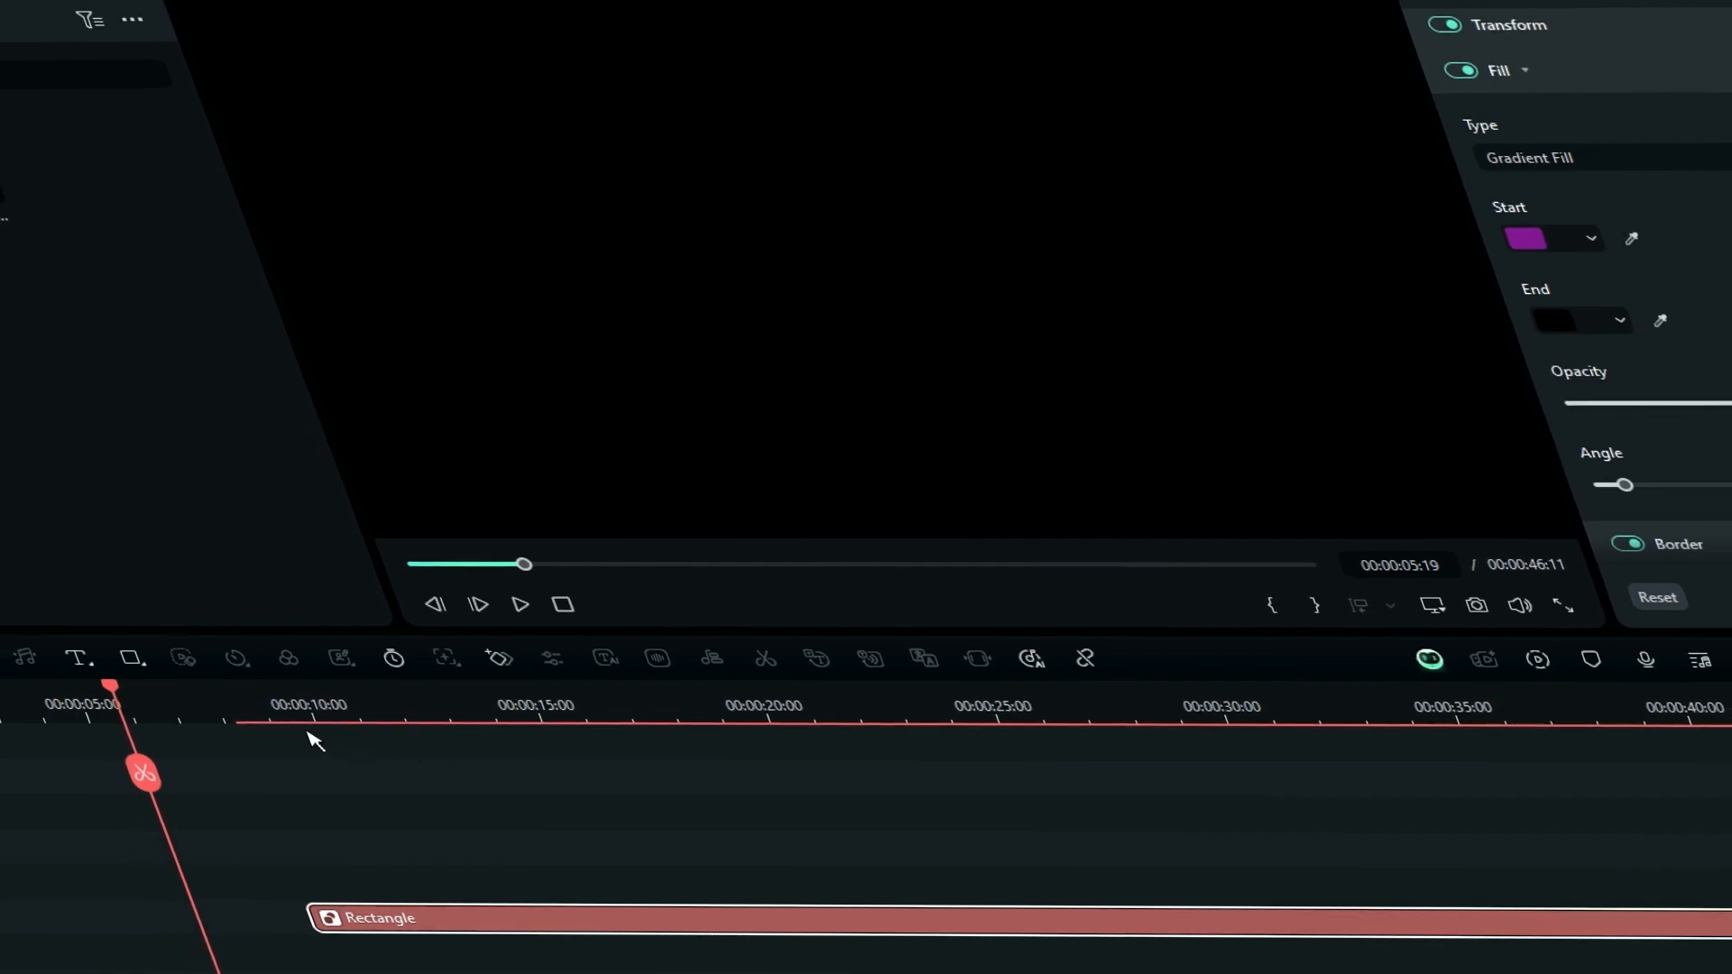
# Place the grid image on the track directly above the rectangle, aligned with the rectangle clip's start, and select it.
pyautogui.click(259, 703)
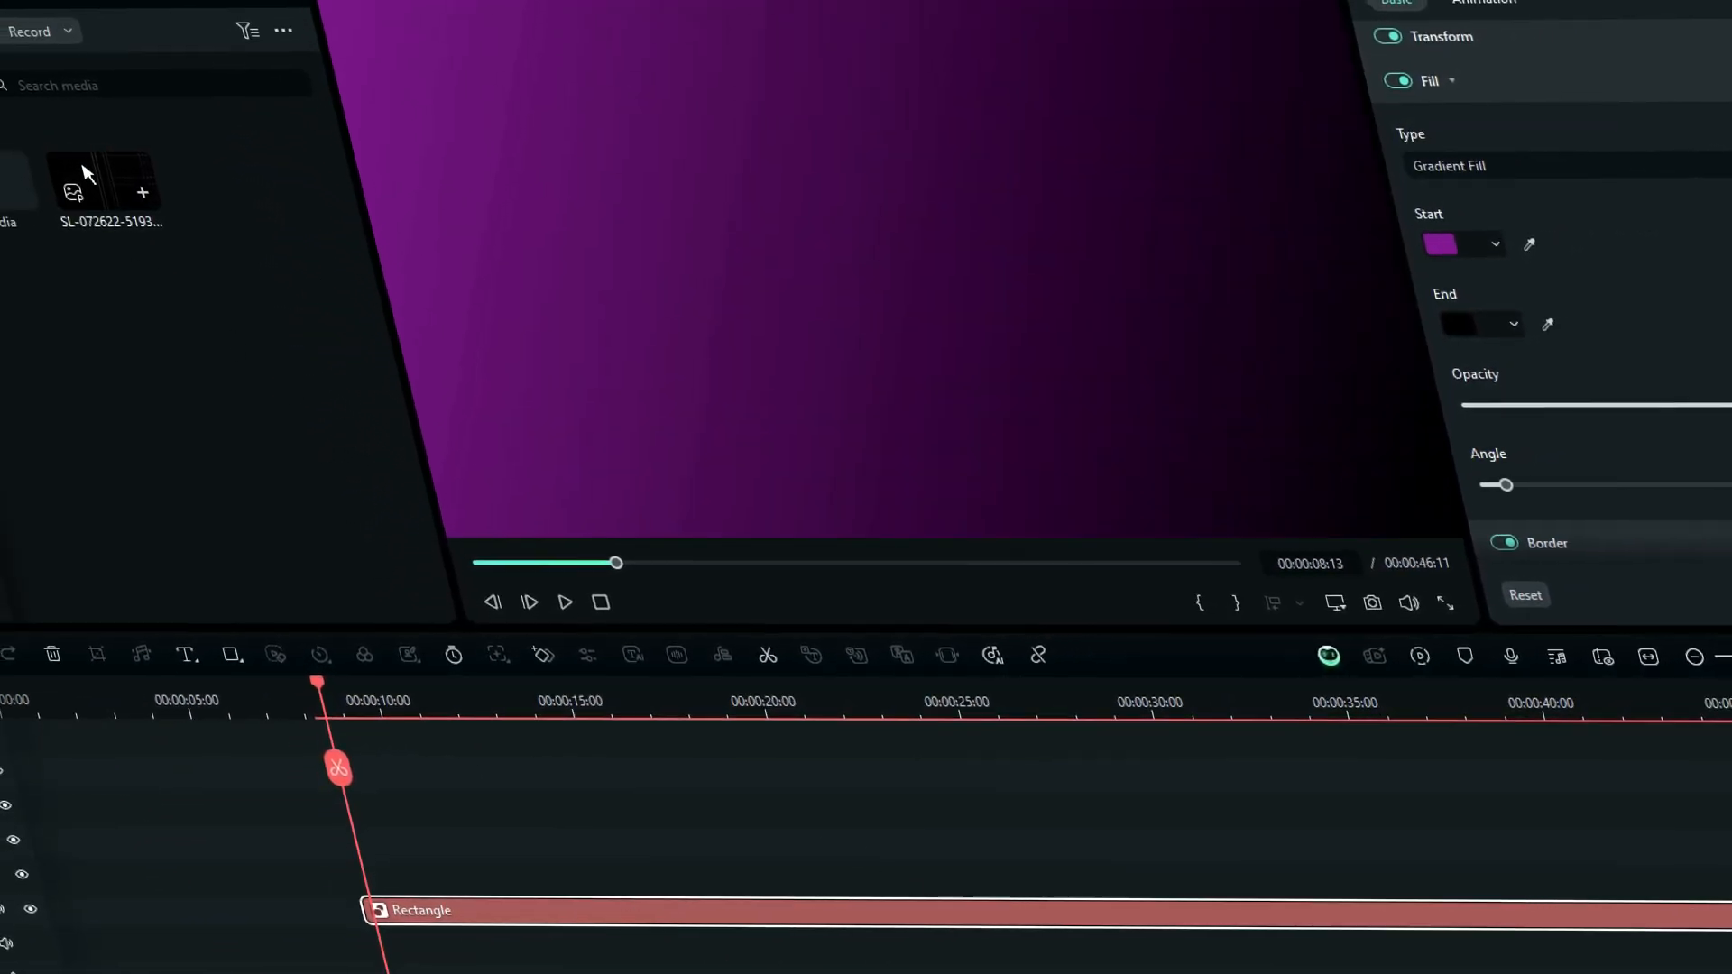
pyautogui.moveTo(430, 799); pyautogui.dragTo(352, 837)
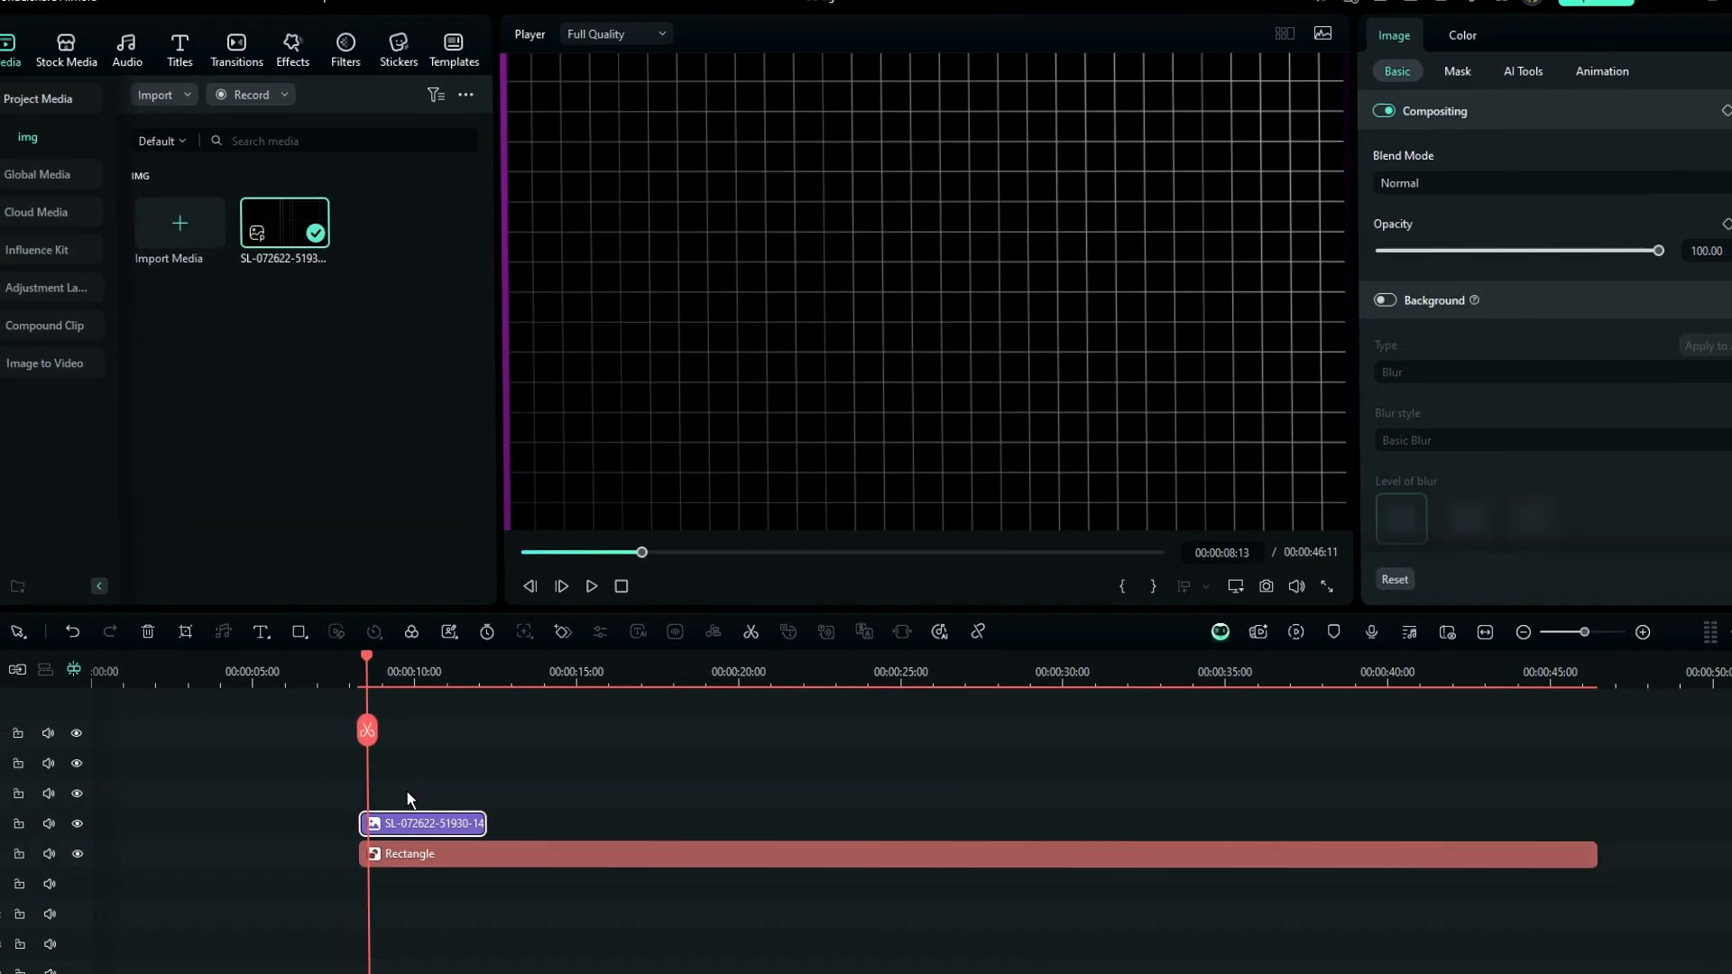
pyautogui.click(1001, 415)
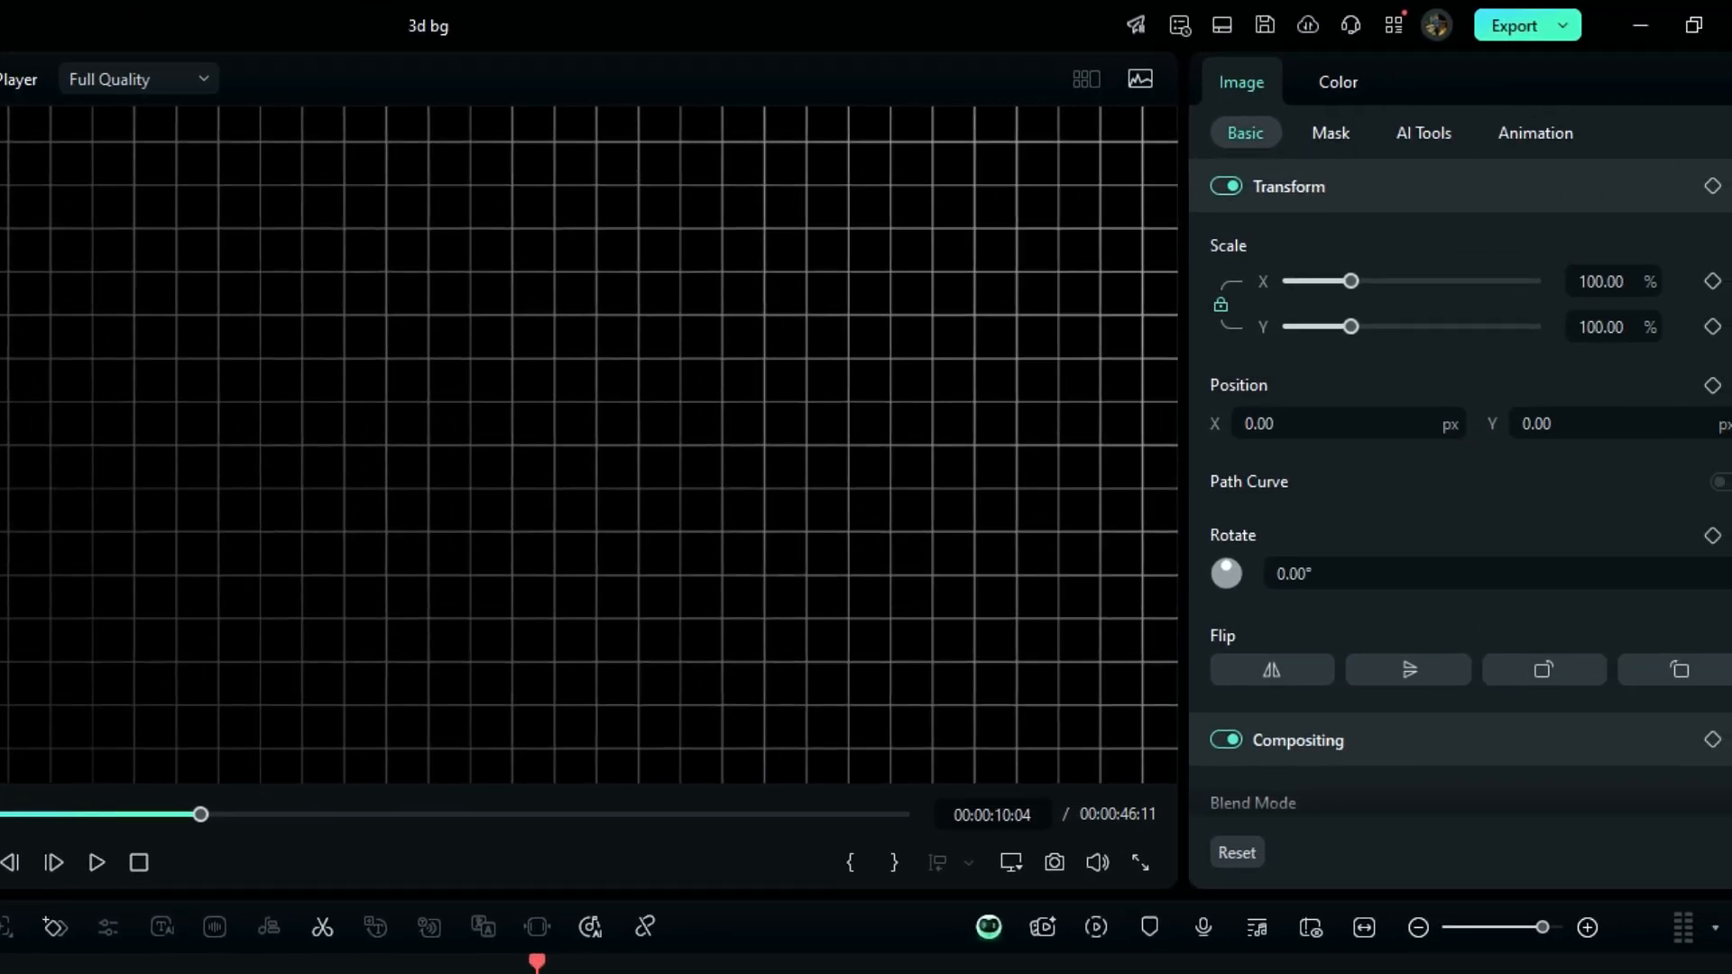
# Set the grid image's blend mode to Pin Light and lower its opacity.
pyautogui.moveTo(1719, 258); pyautogui.dragTo(1699, 404)
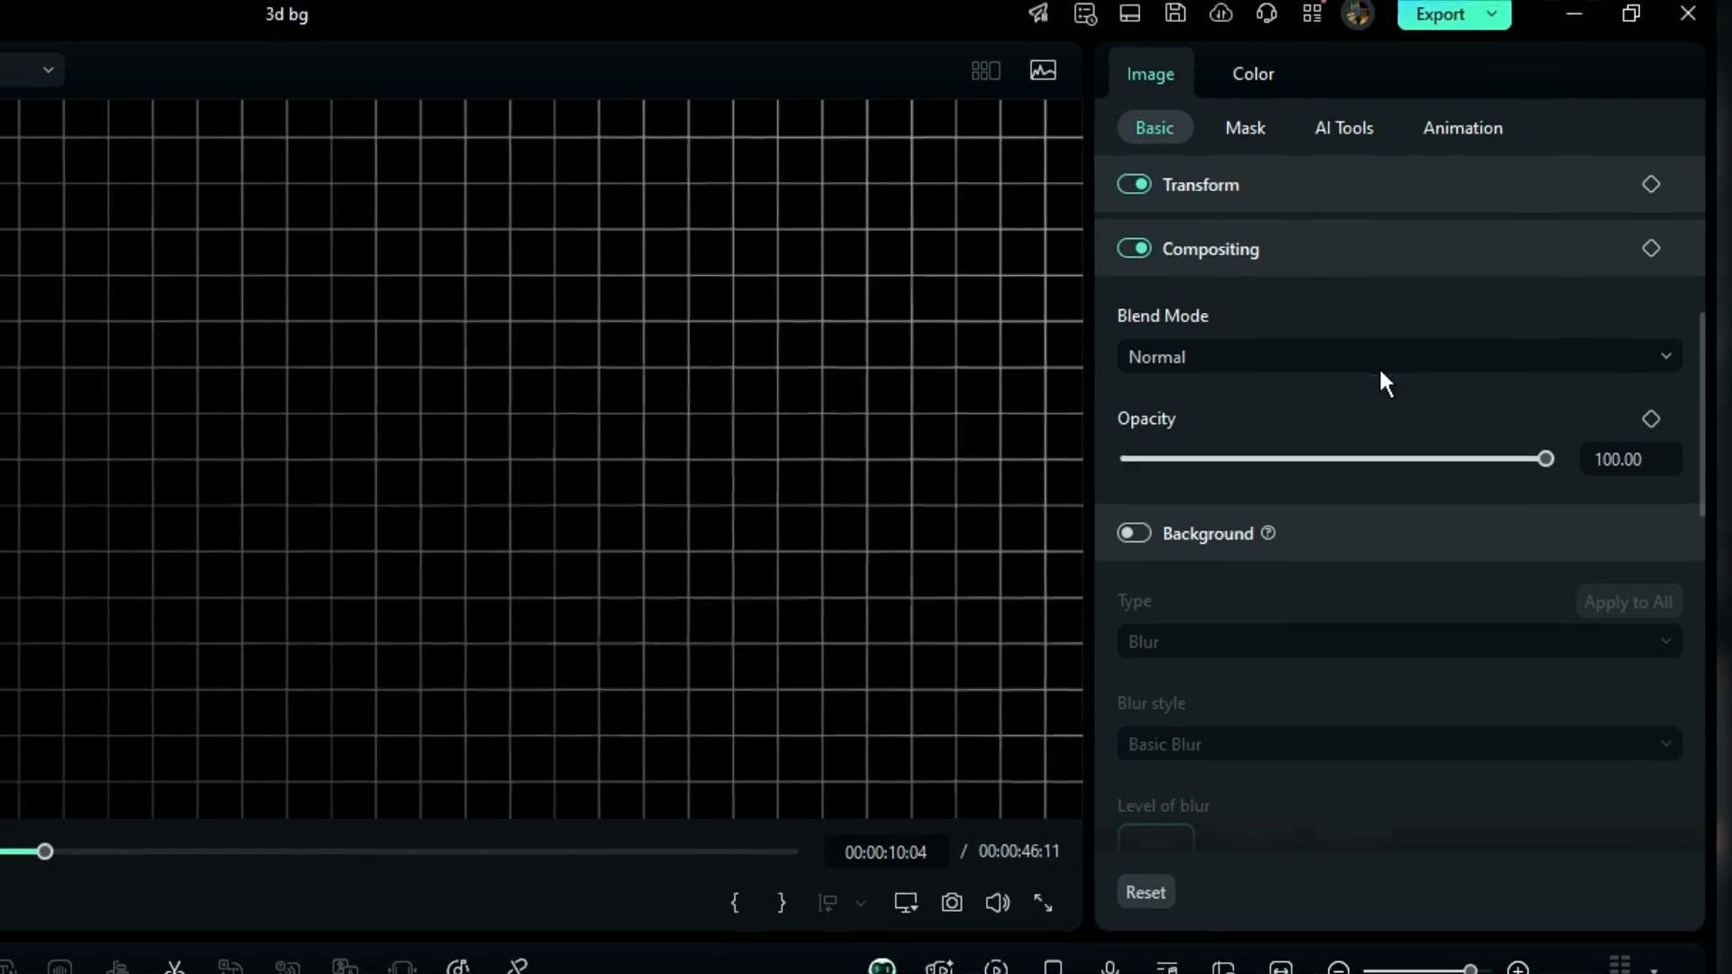
pyautogui.click(1380, 347)
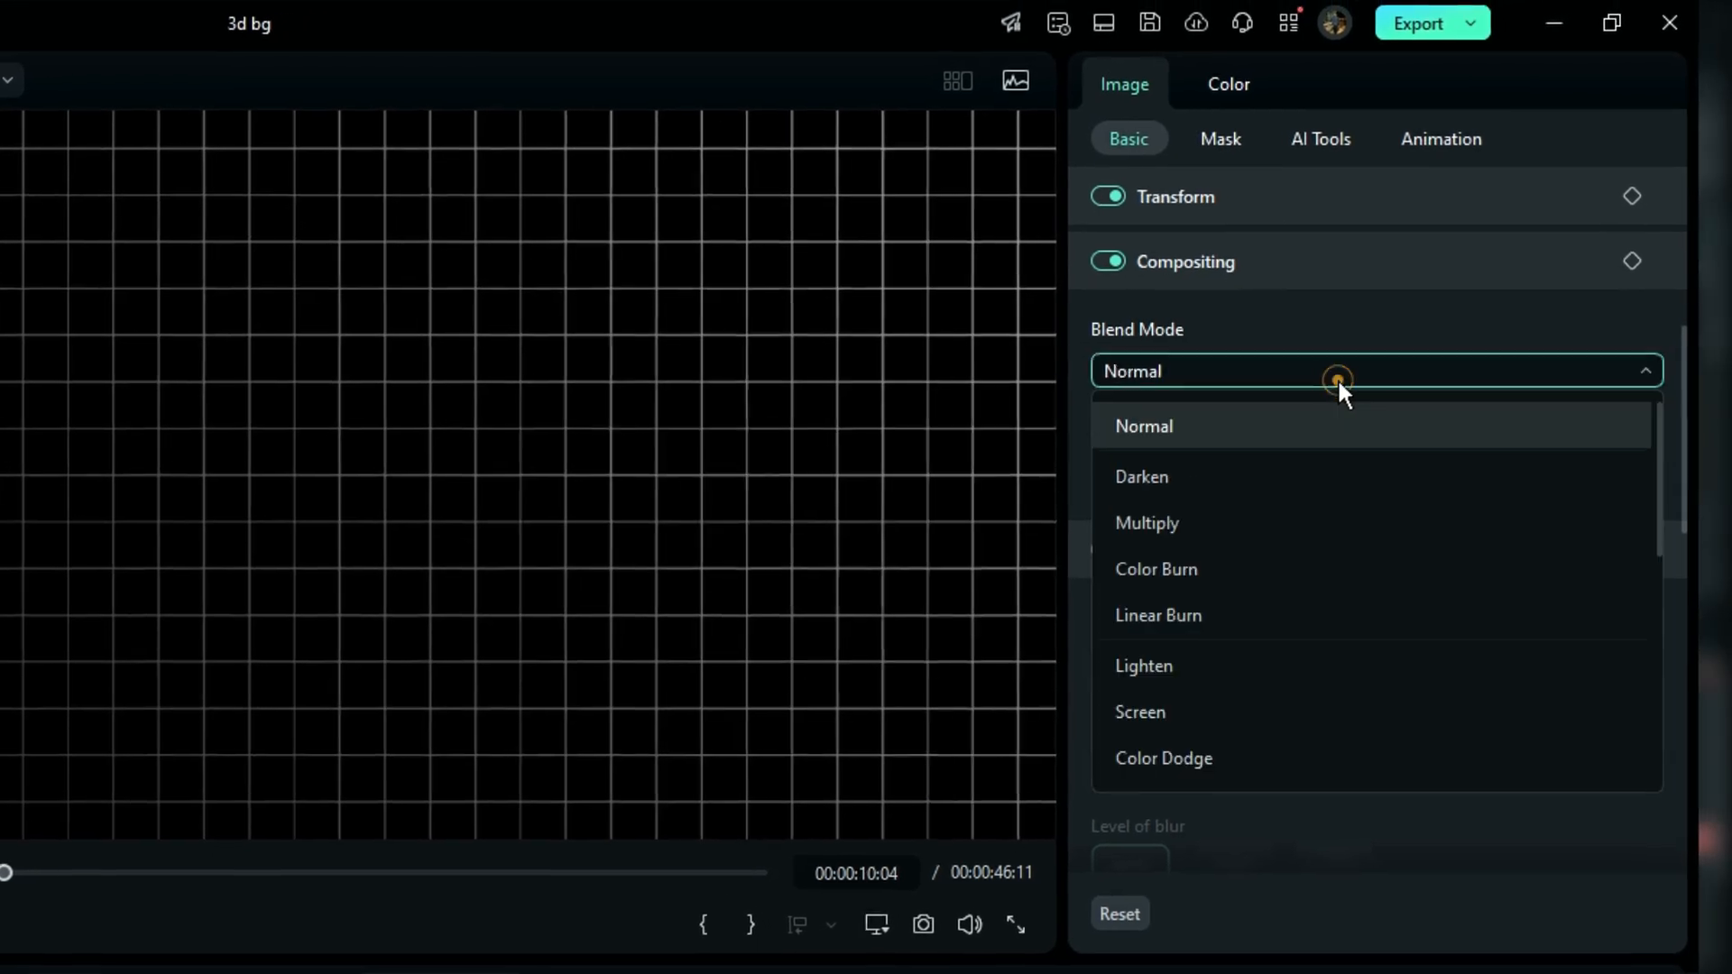
pyautogui.scroll(-5, 1273, 560)
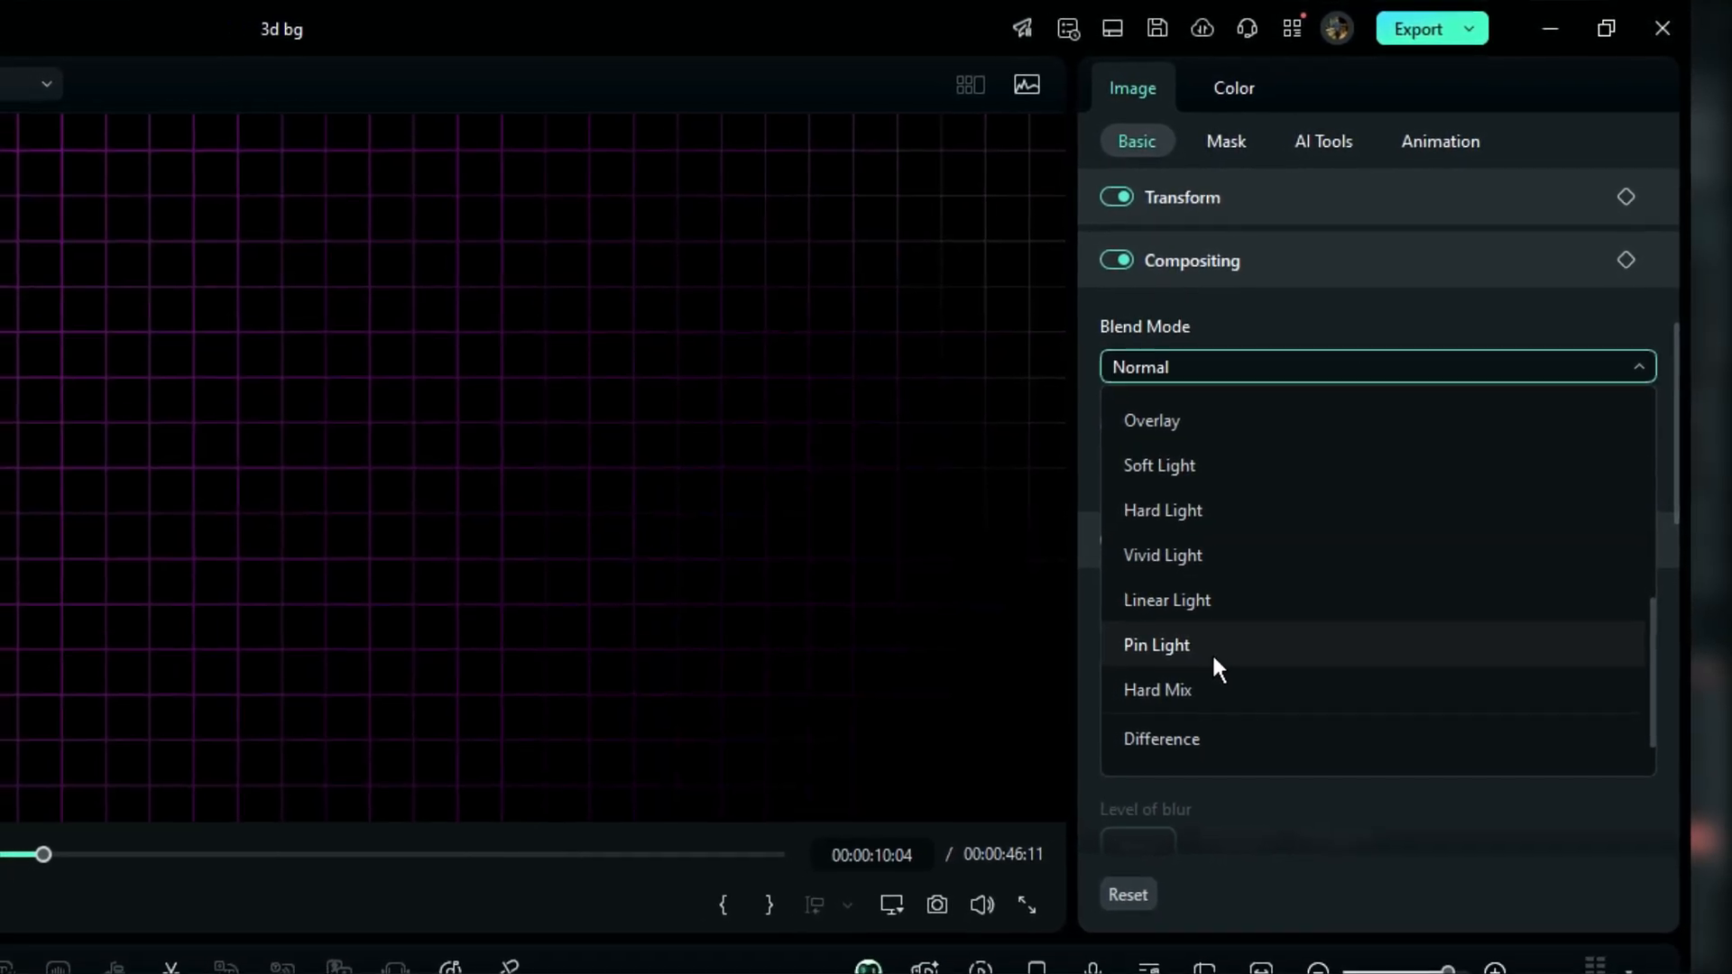
pyautogui.click(1222, 641)
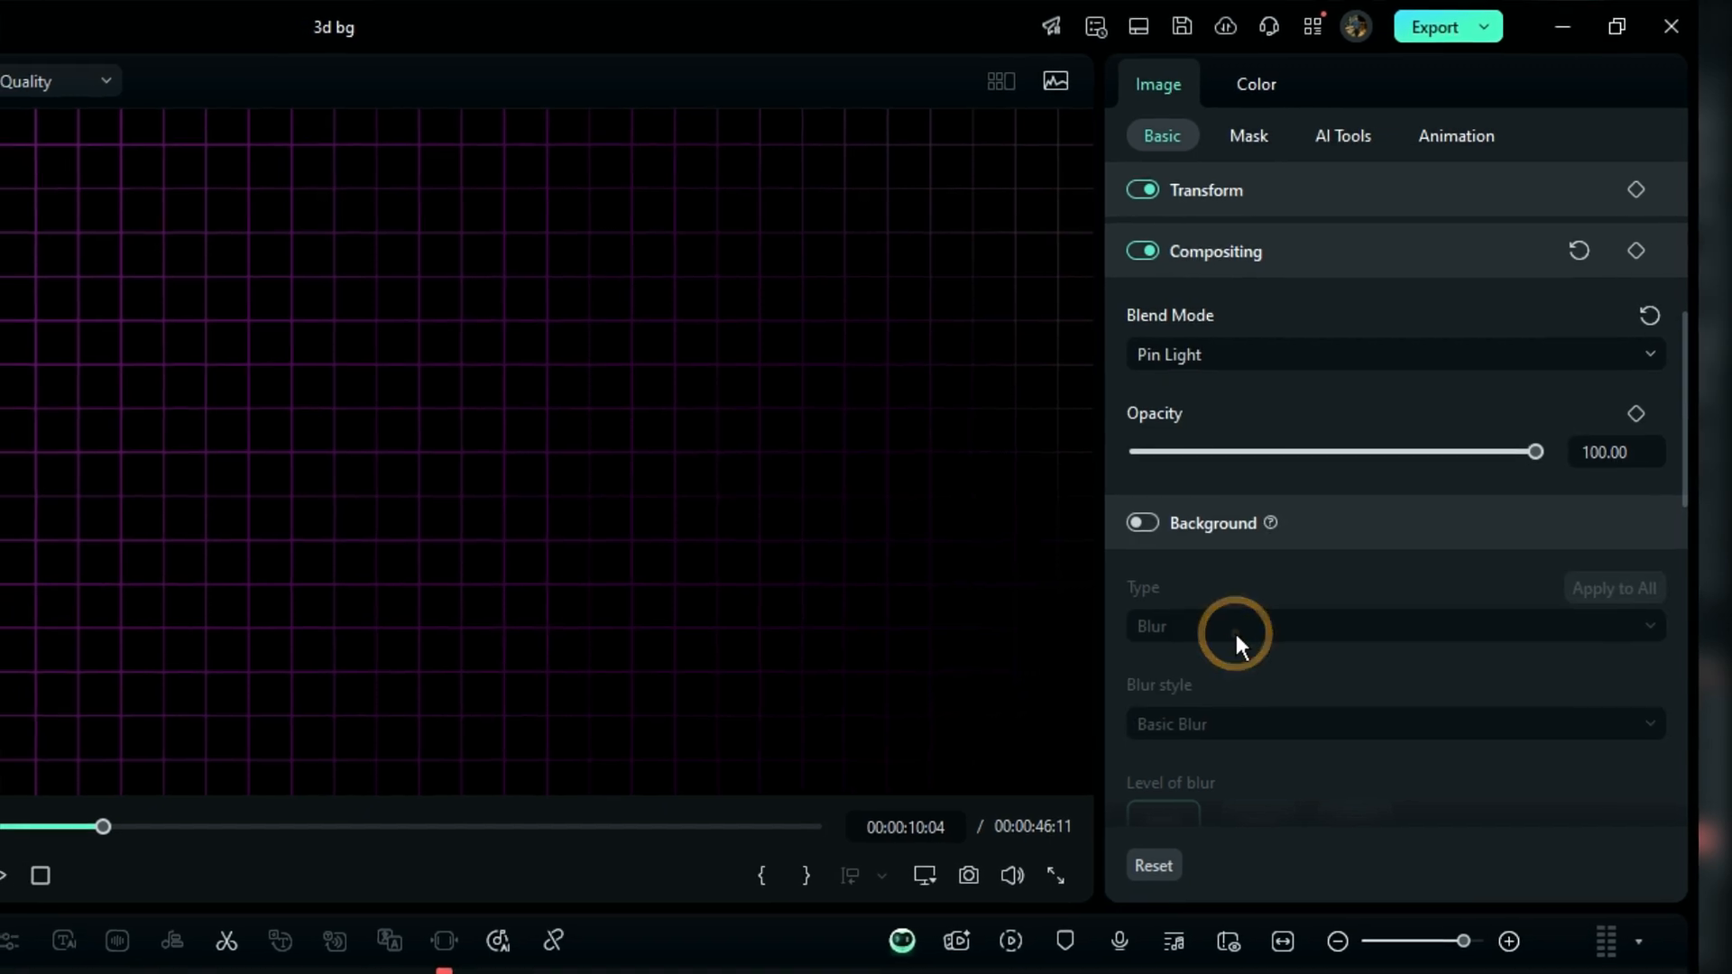
pyautogui.moveTo(1542, 445); pyautogui.dragTo(1418, 523)
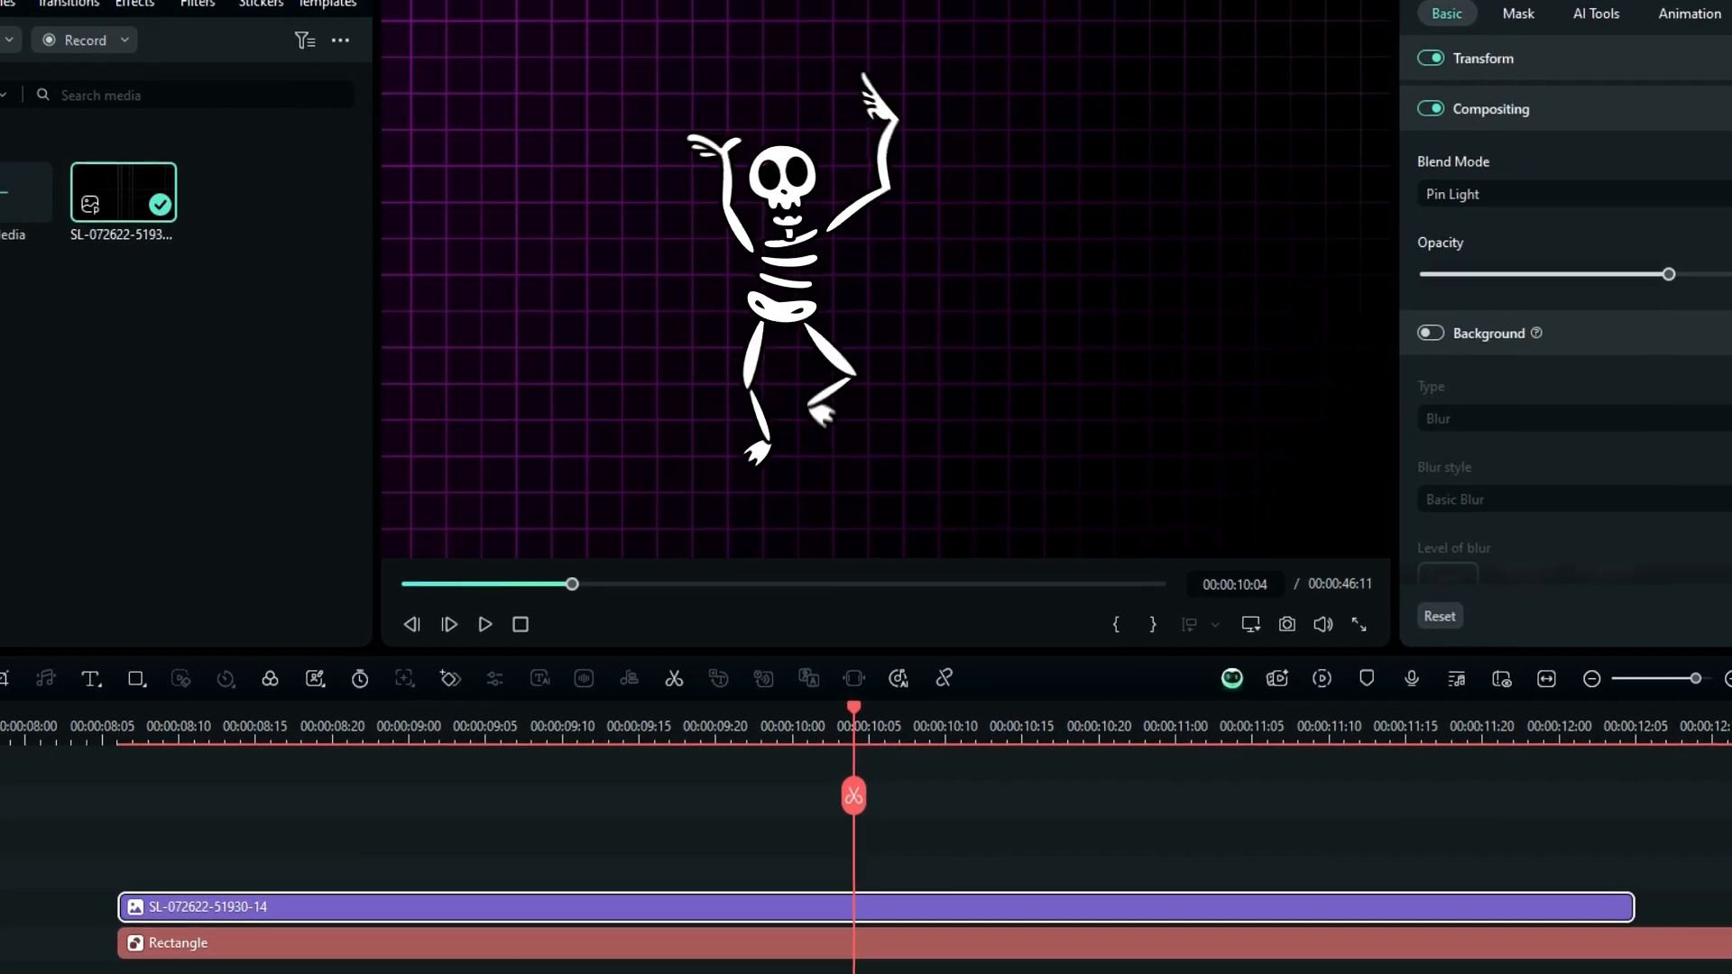
# Scale the grid image up uniformly to 127.39%.
pyautogui.scroll(5, 1570, 316)
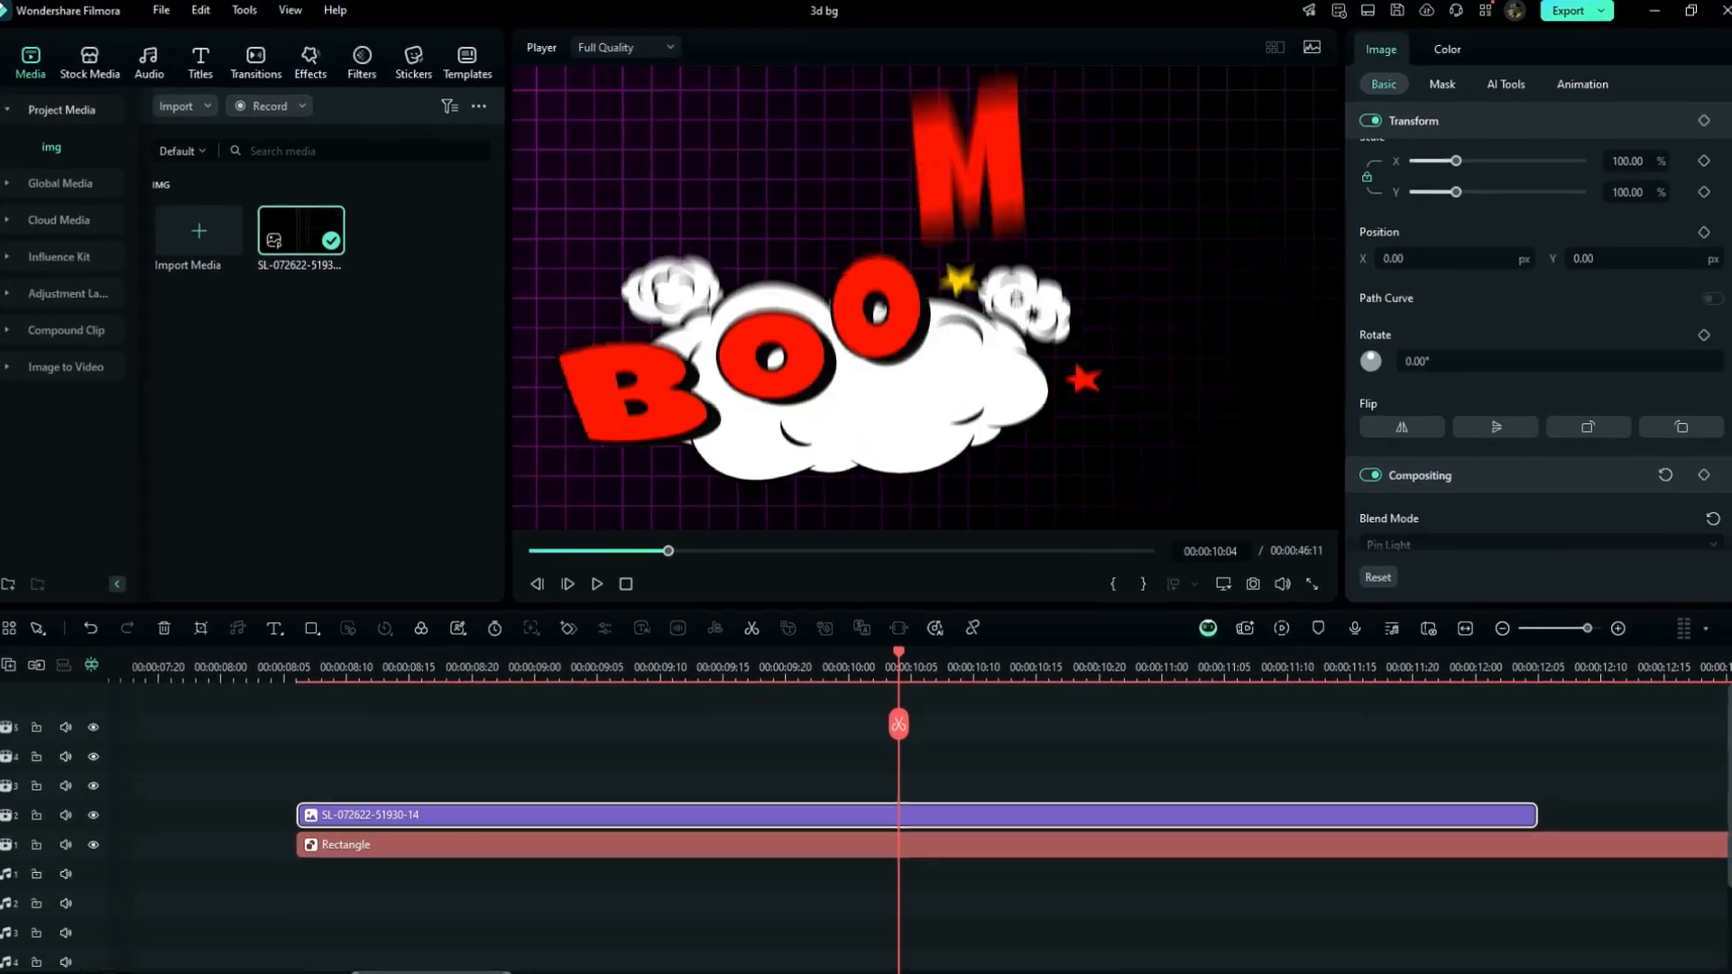
pyautogui.scroll(-5, 1534, 342)
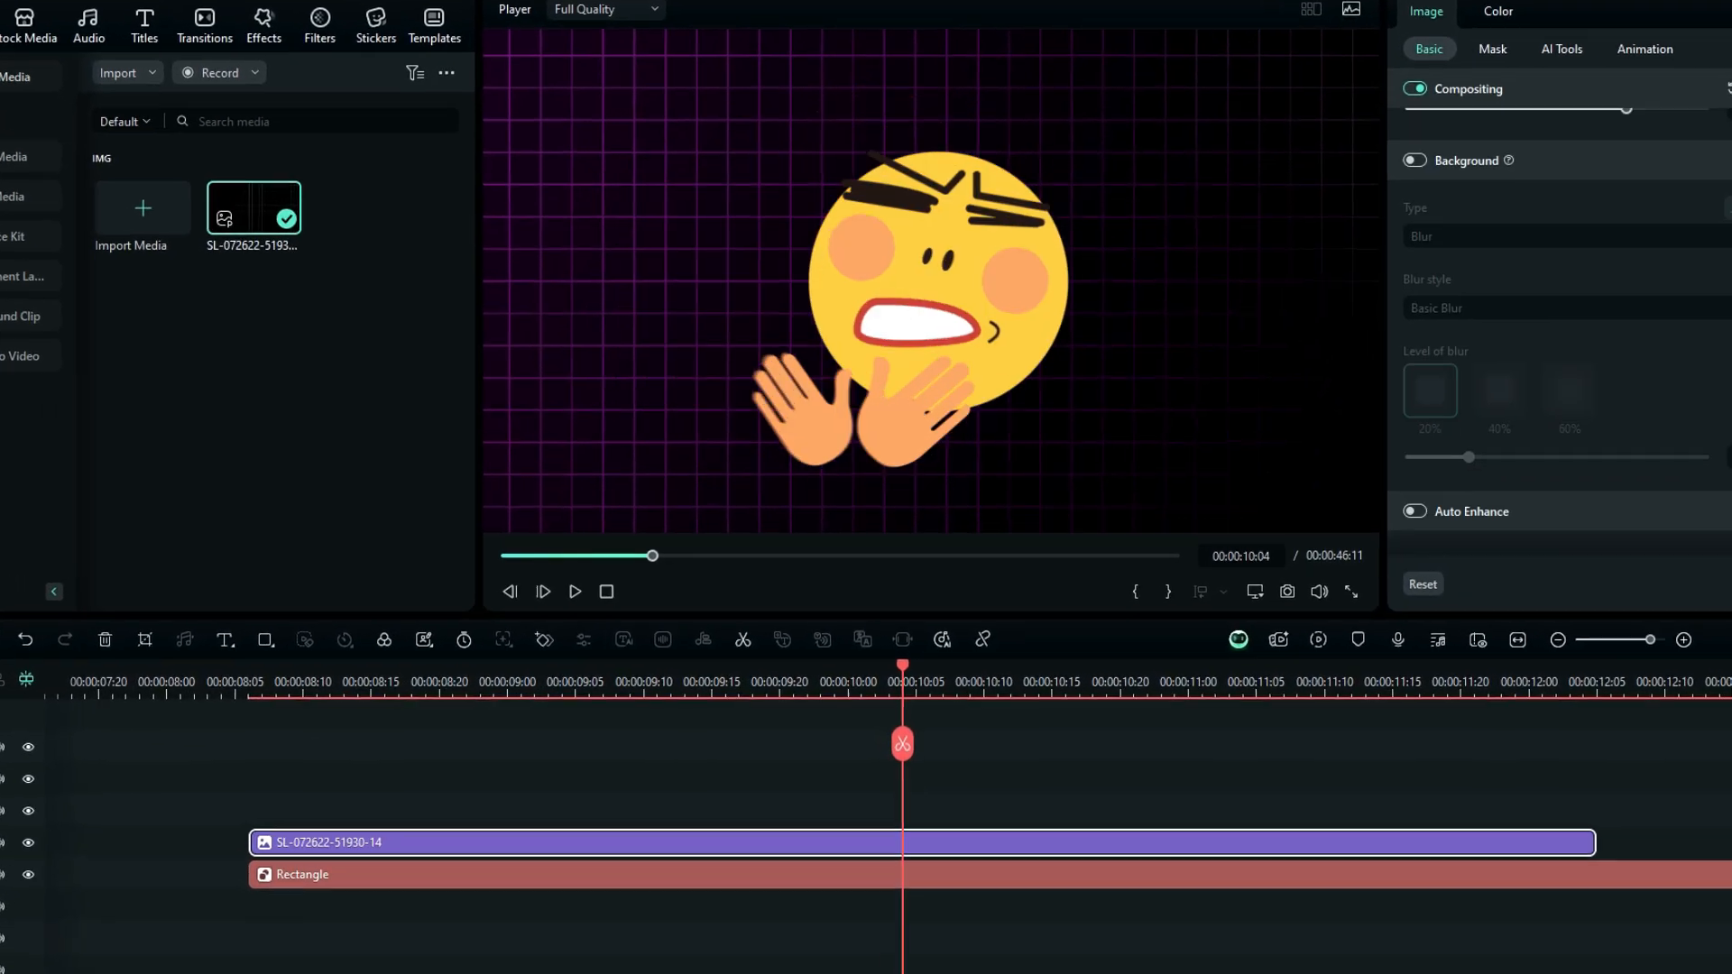
pyautogui.scroll(3, 1534, 342)
pyautogui.scroll(2, 1570, 315)
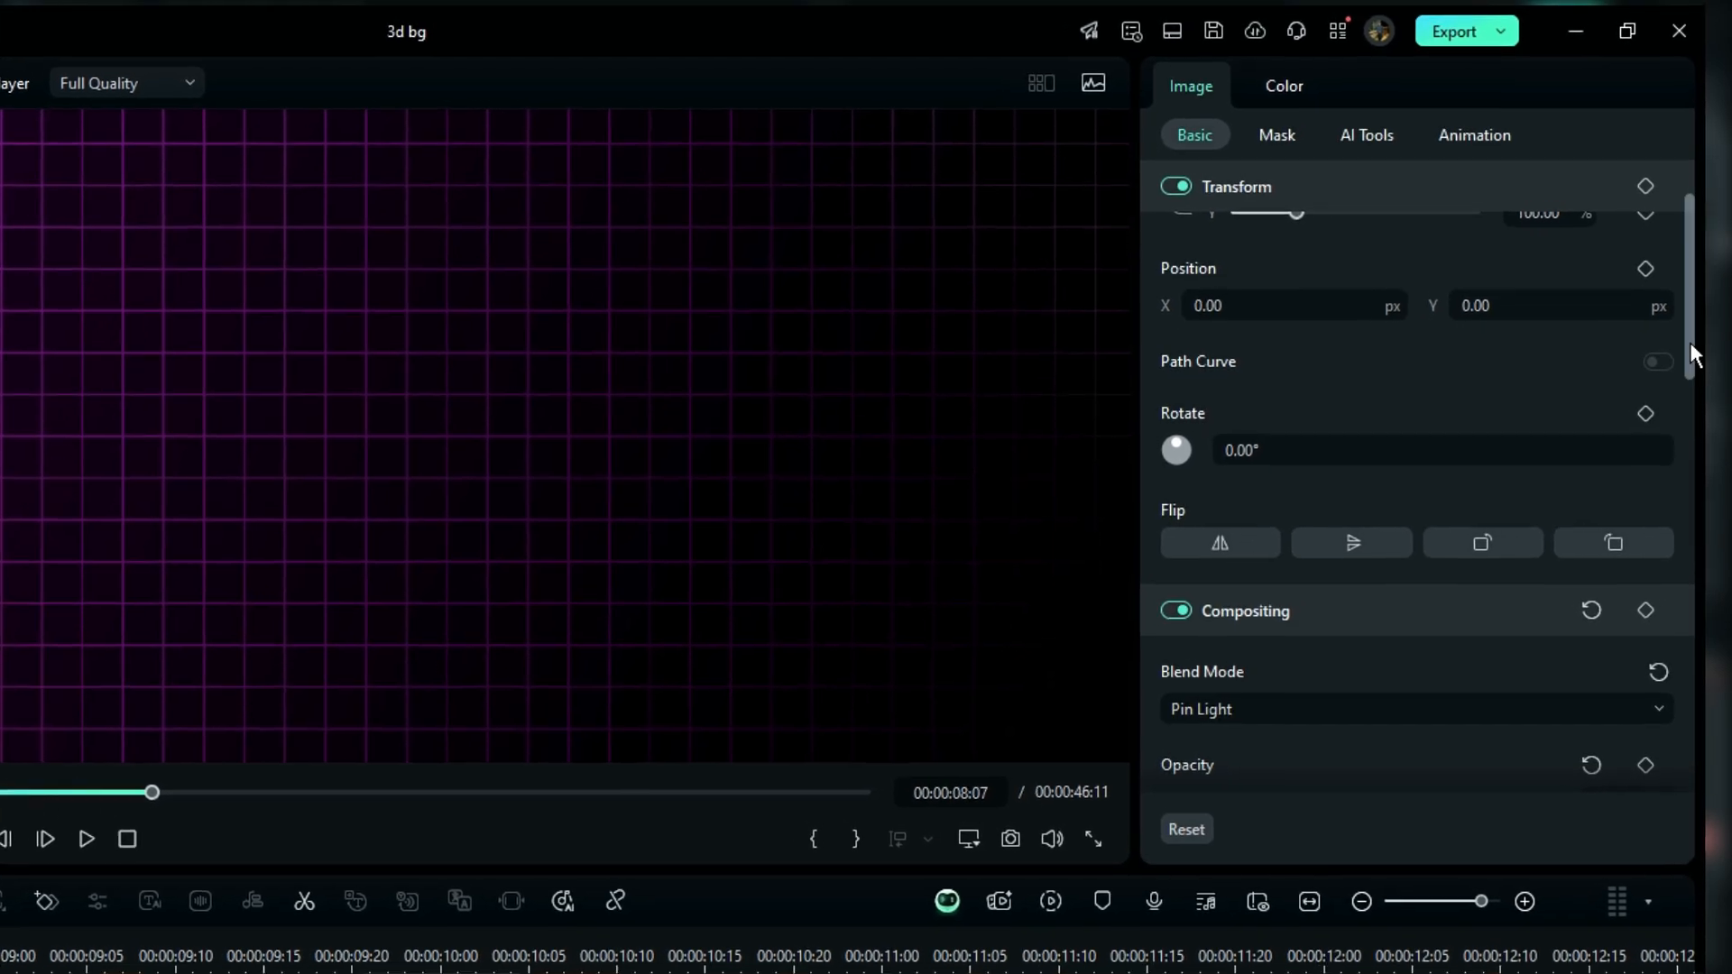
pyautogui.moveTo(1693, 347); pyautogui.dragTo(1690, 321)
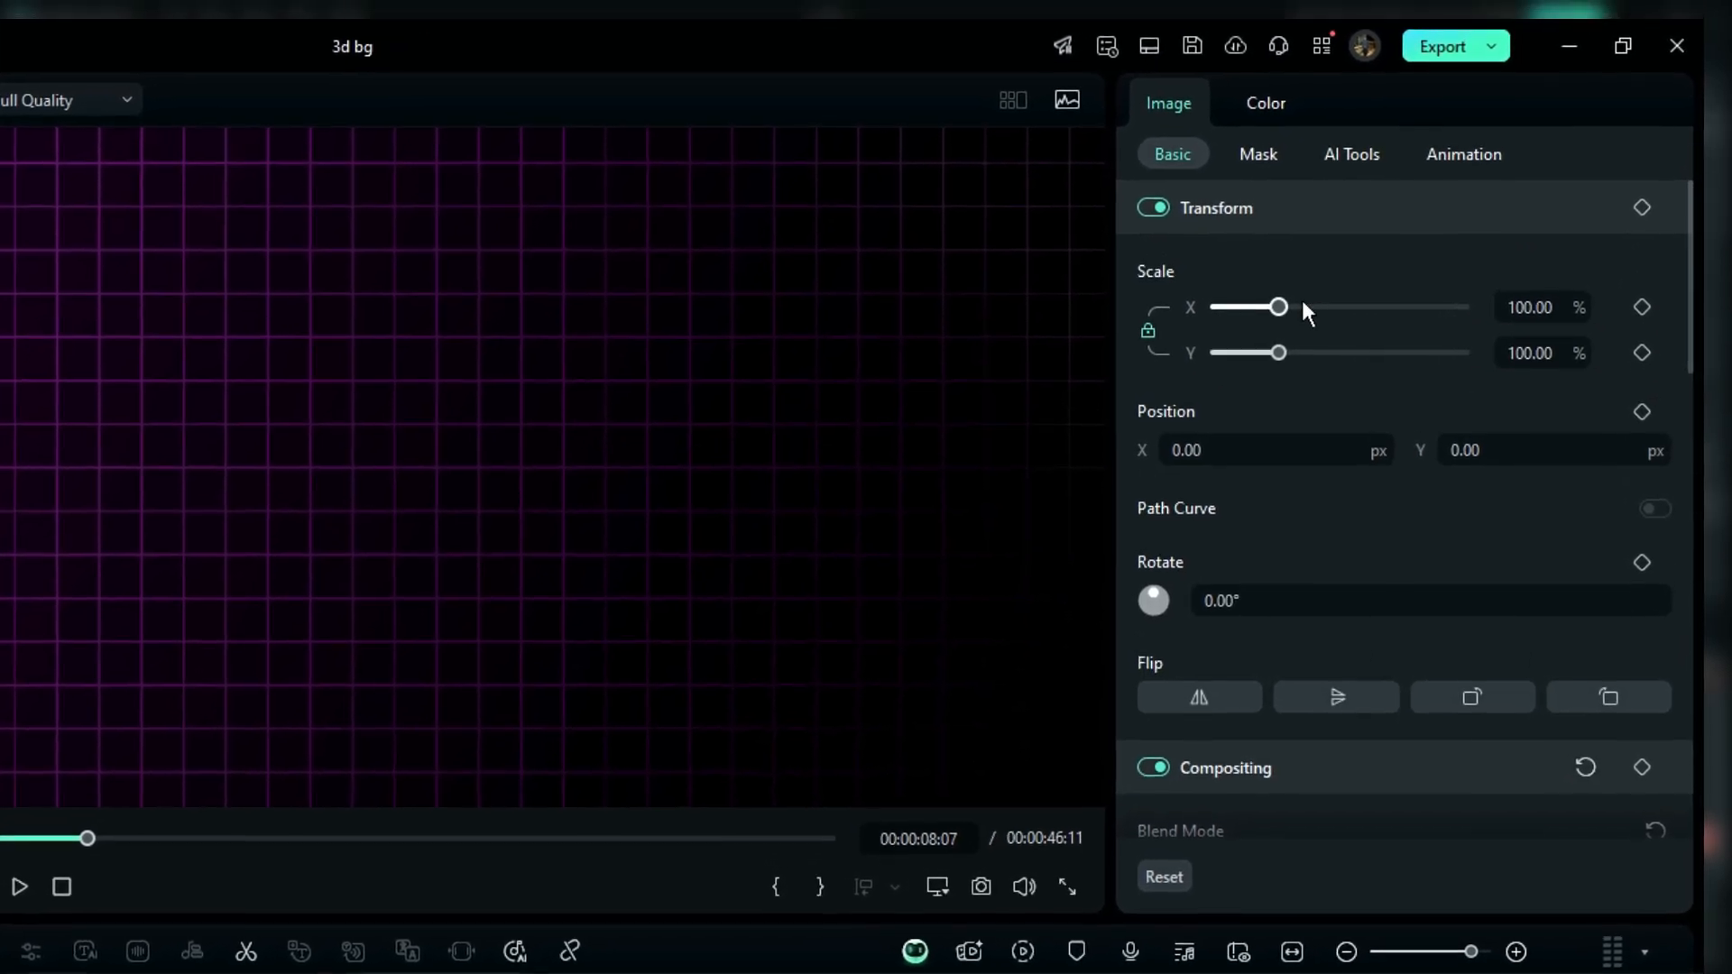
pyautogui.moveTo(1301, 304); pyautogui.dragTo(1301, 317)
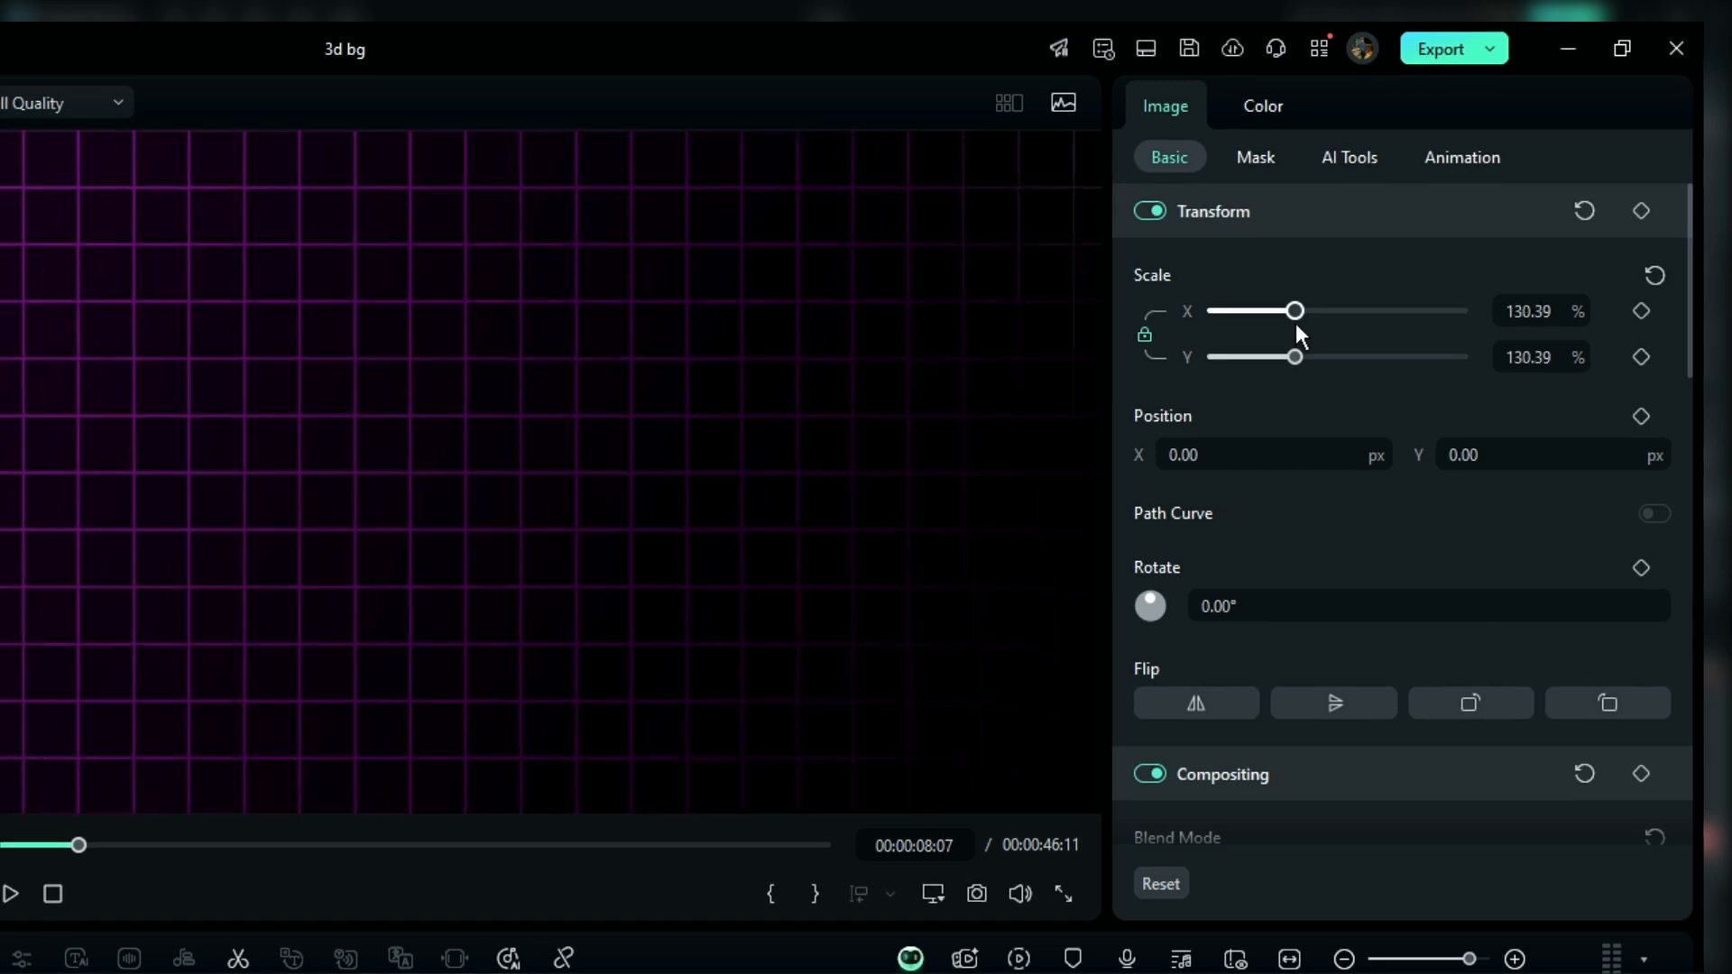
pyautogui.click(1529, 312)
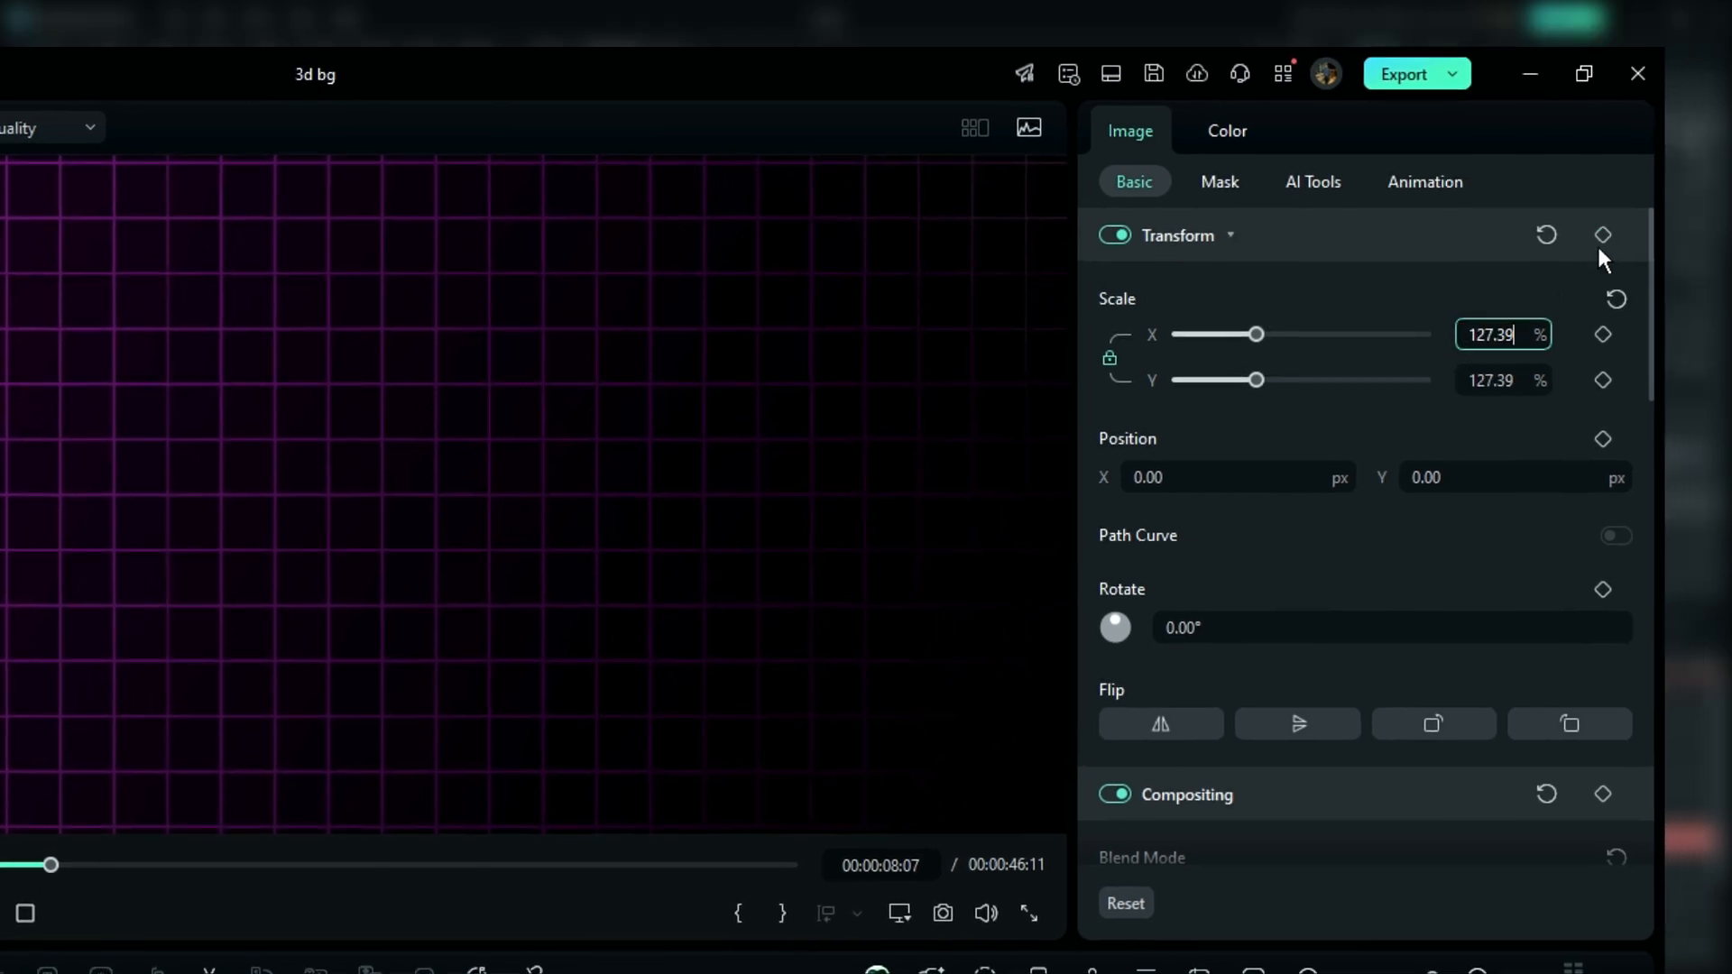
# Add a Transform keyframe to the grid image and align it with the clip's start at 00:00:08:06.
pyautogui.click(1575, 251)
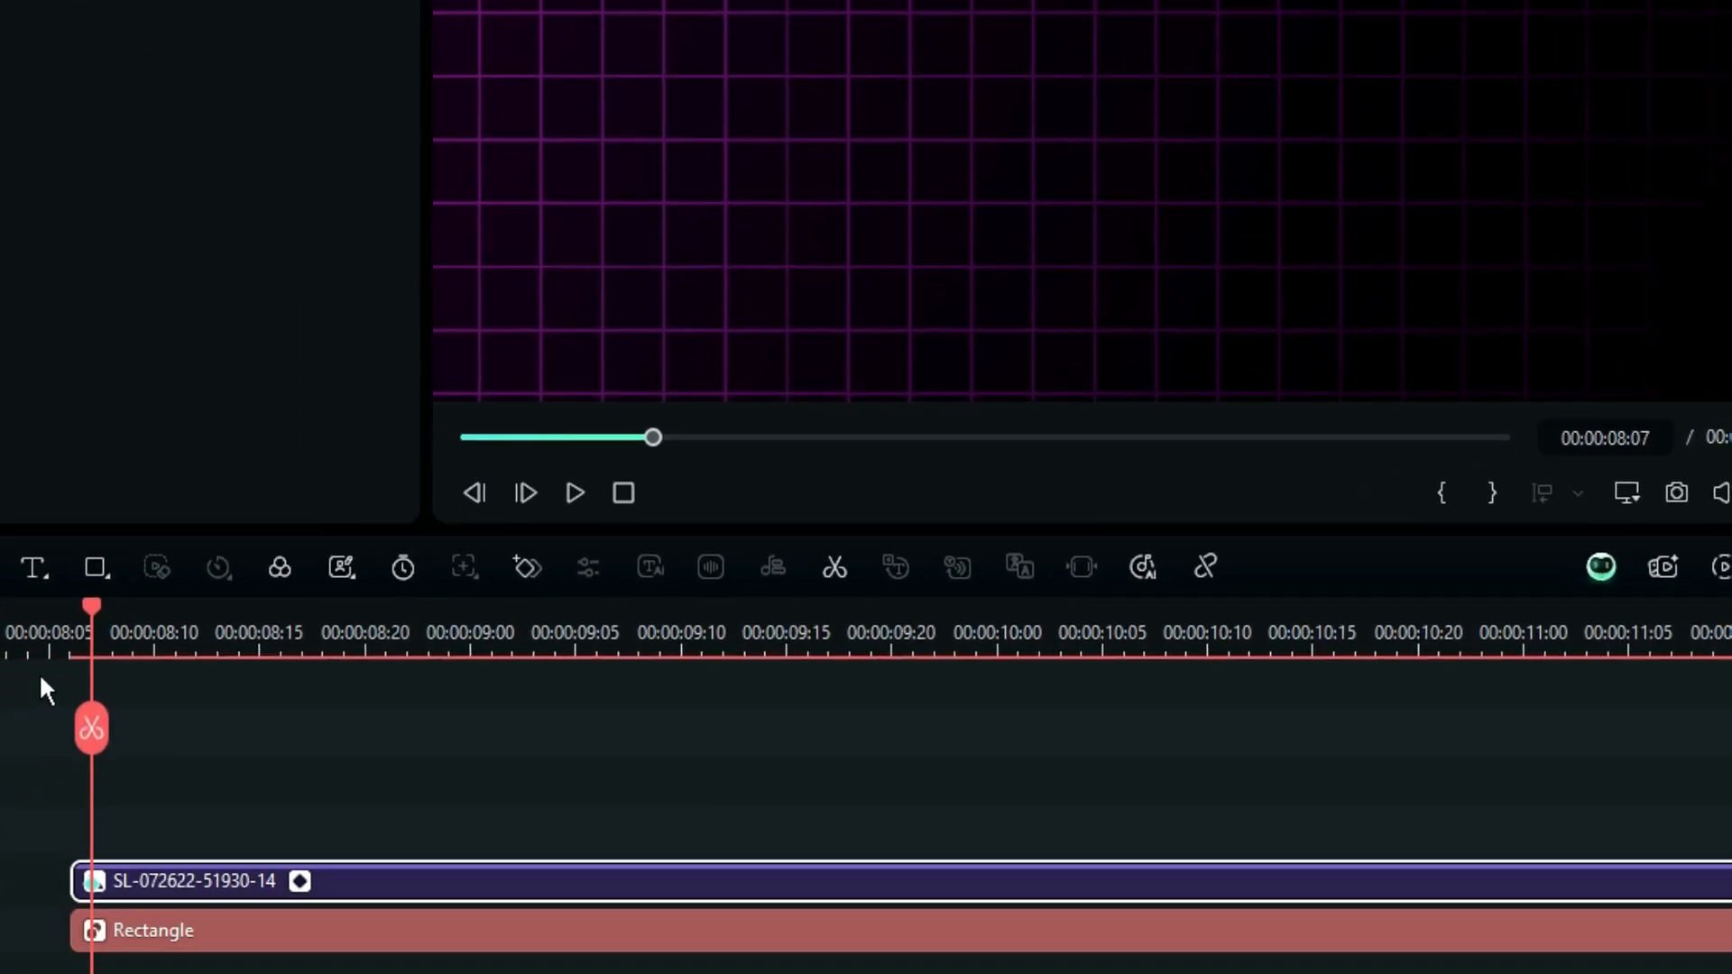
pyautogui.click(299, 437)
pyautogui.moveTo(388, 432); pyautogui.dragTo(973, 414)
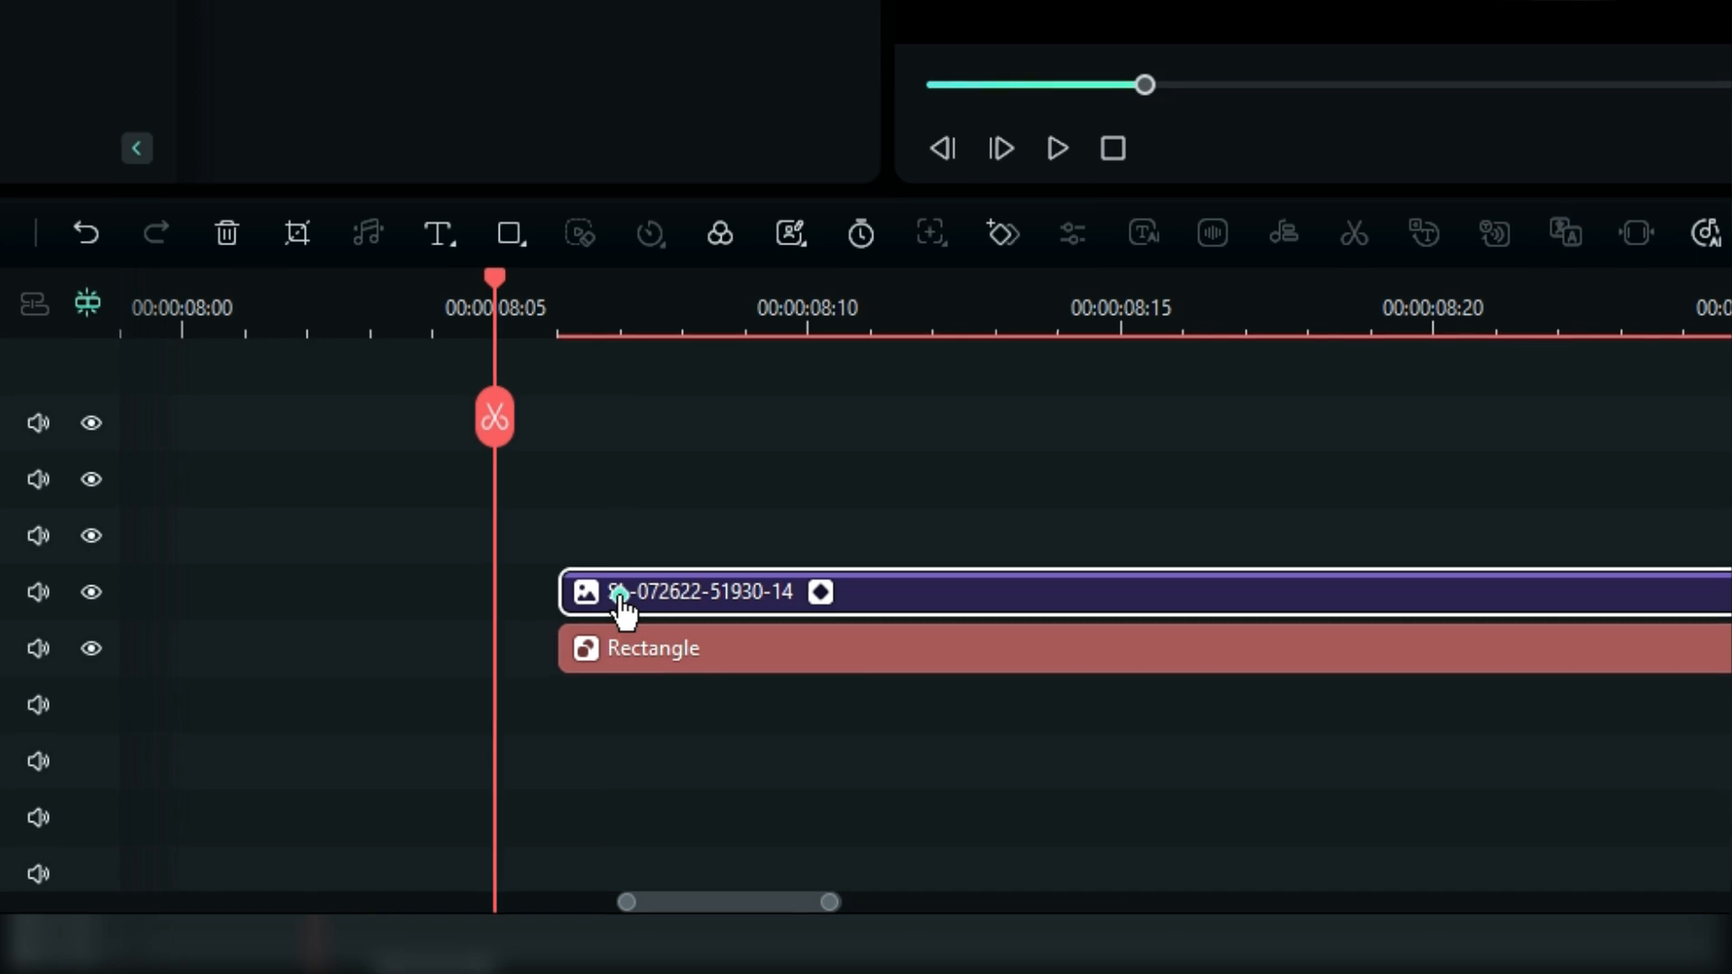
pyautogui.click(619, 592)
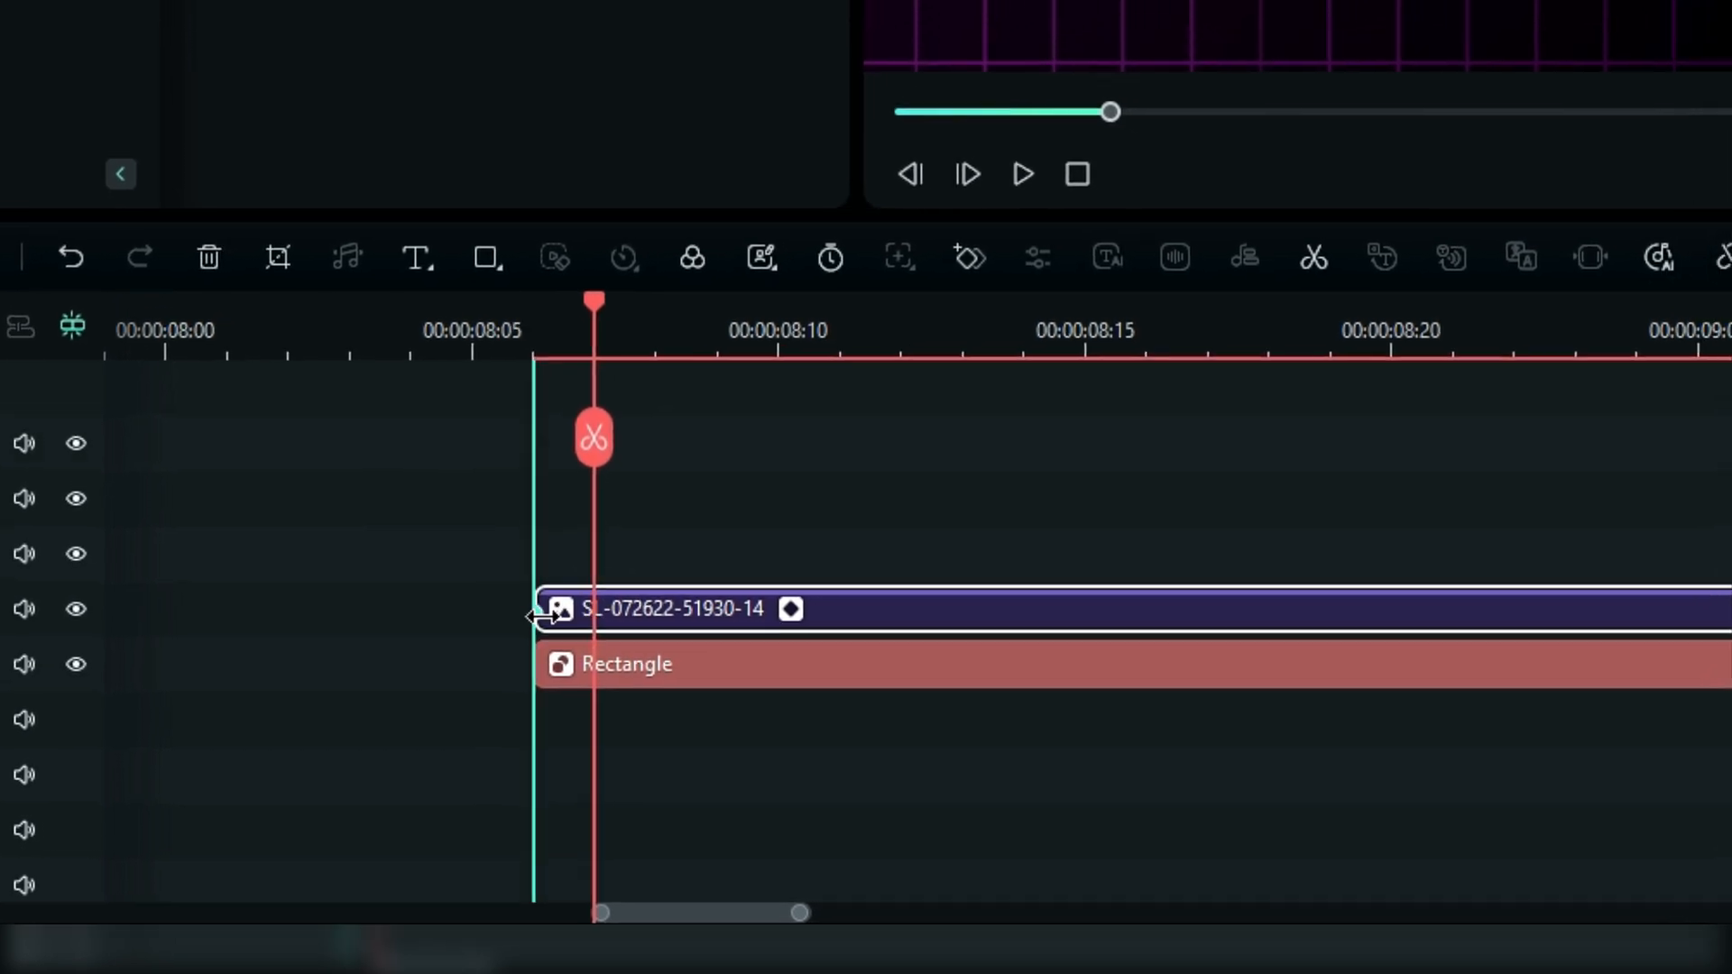
pyautogui.click(540, 615)
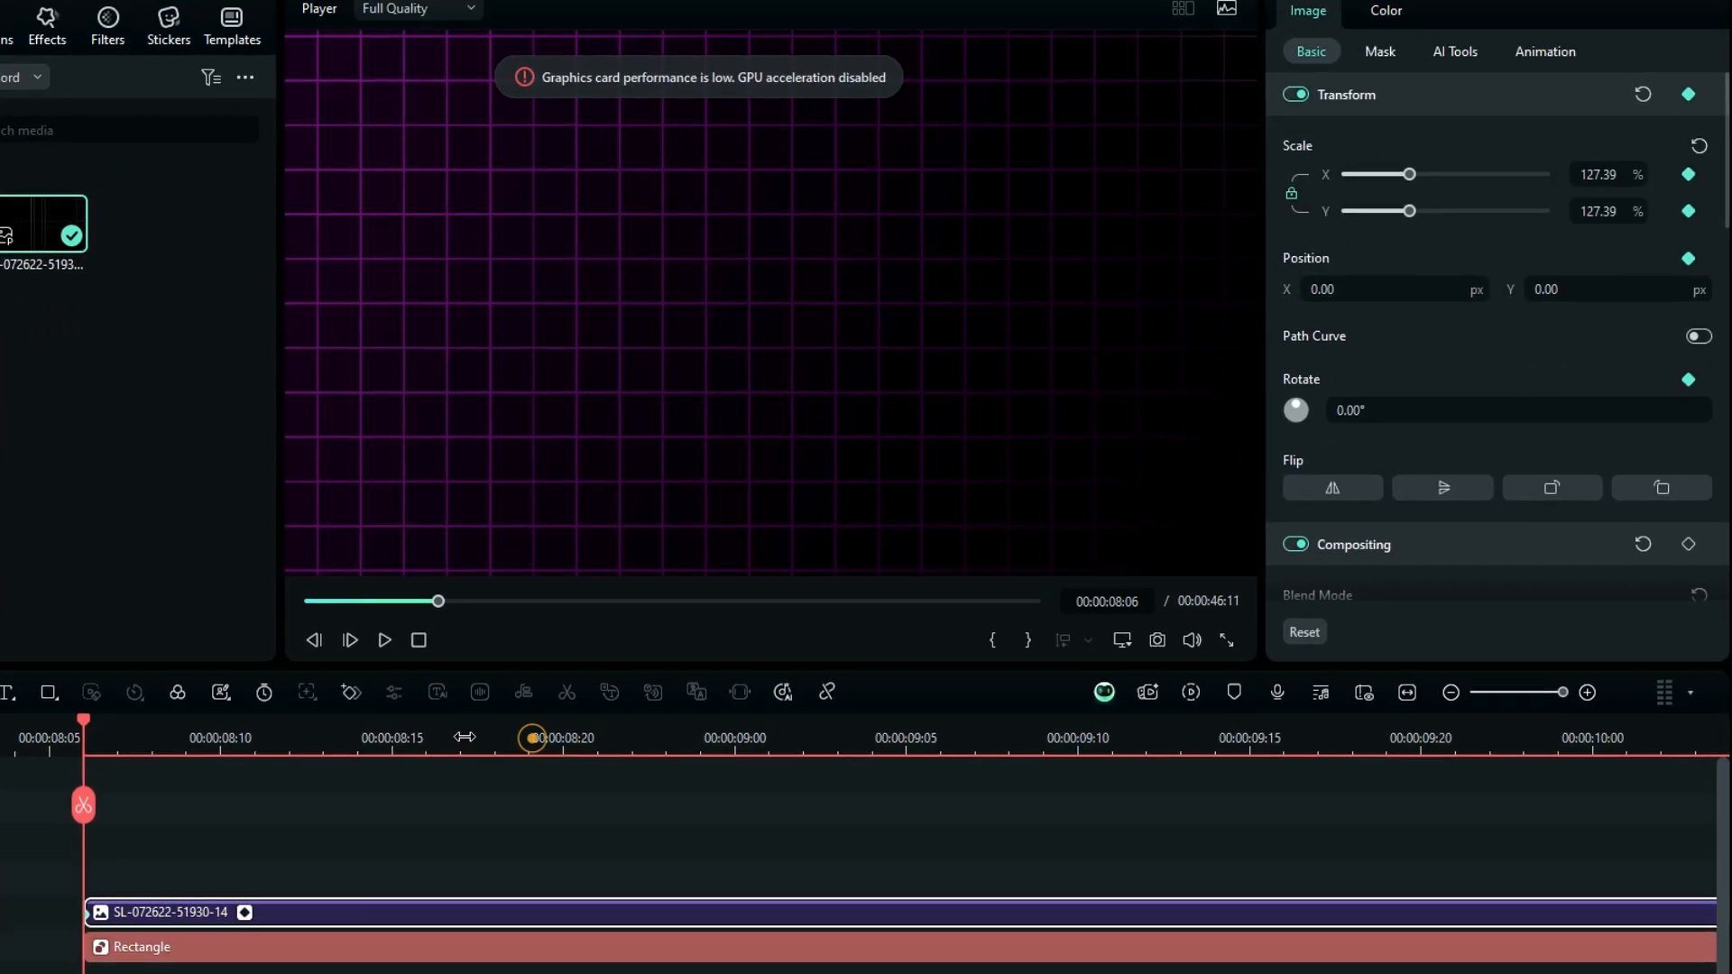
# Try shifting the grid image horizontally to X -296.86 px at 00:00:11:15, and undo the move.
pyautogui.scroll(-5, 533, 736)
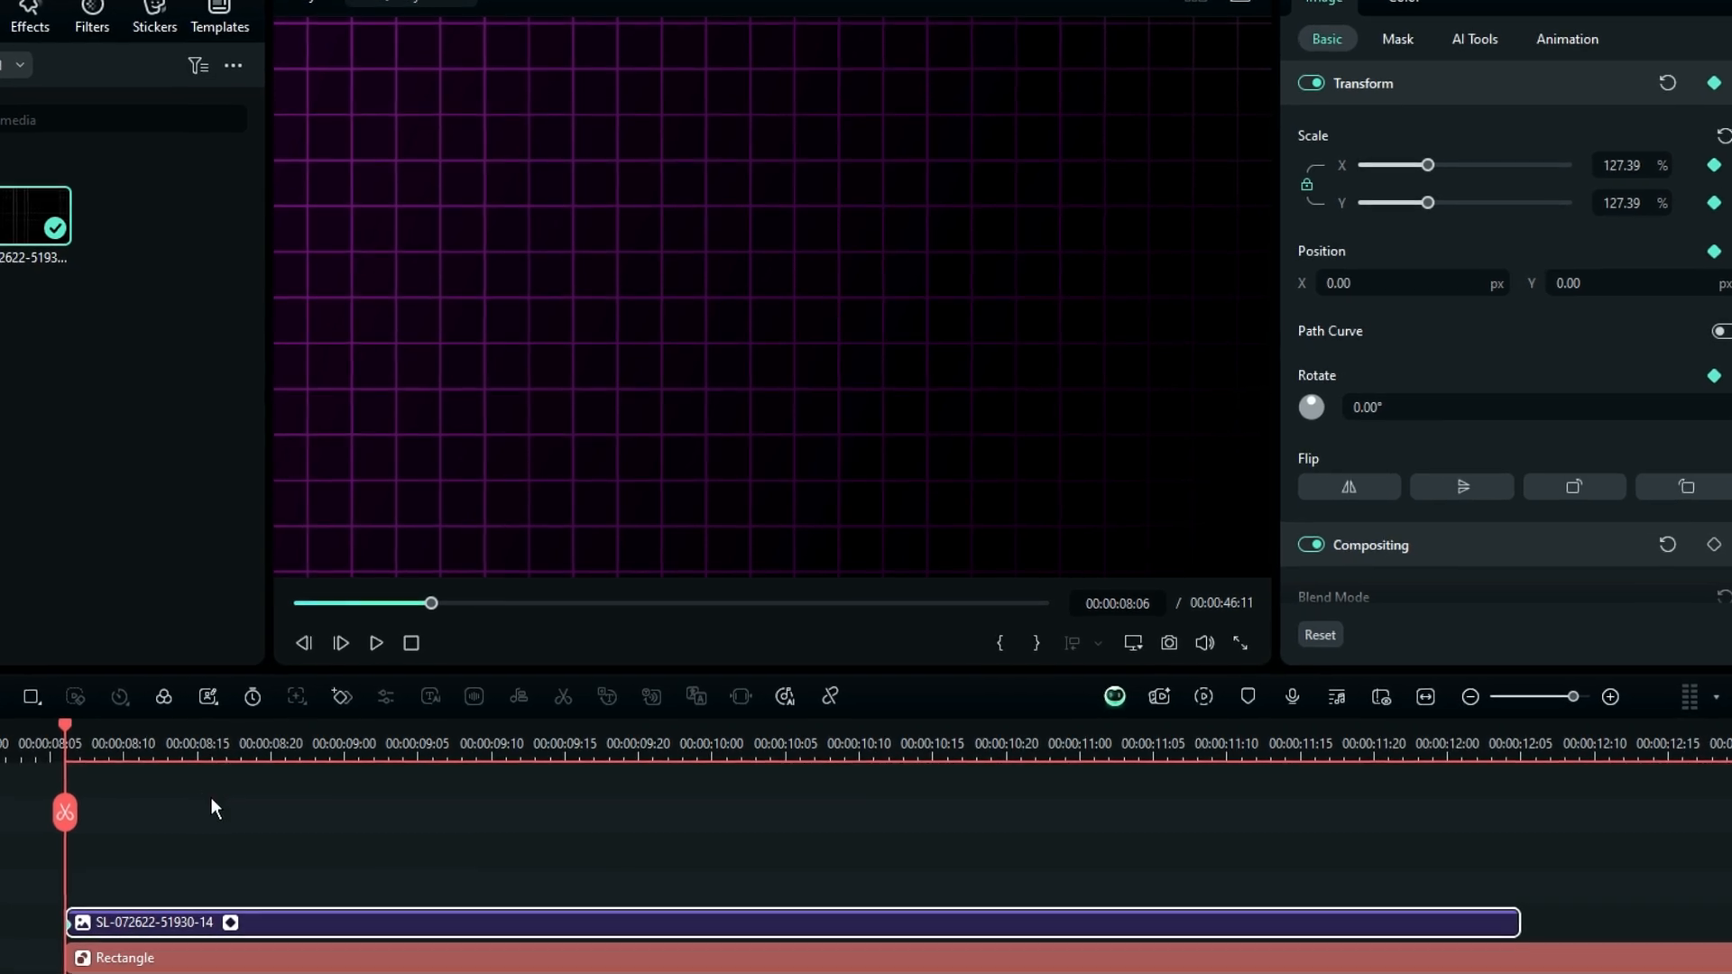
pyautogui.click(1307, 799)
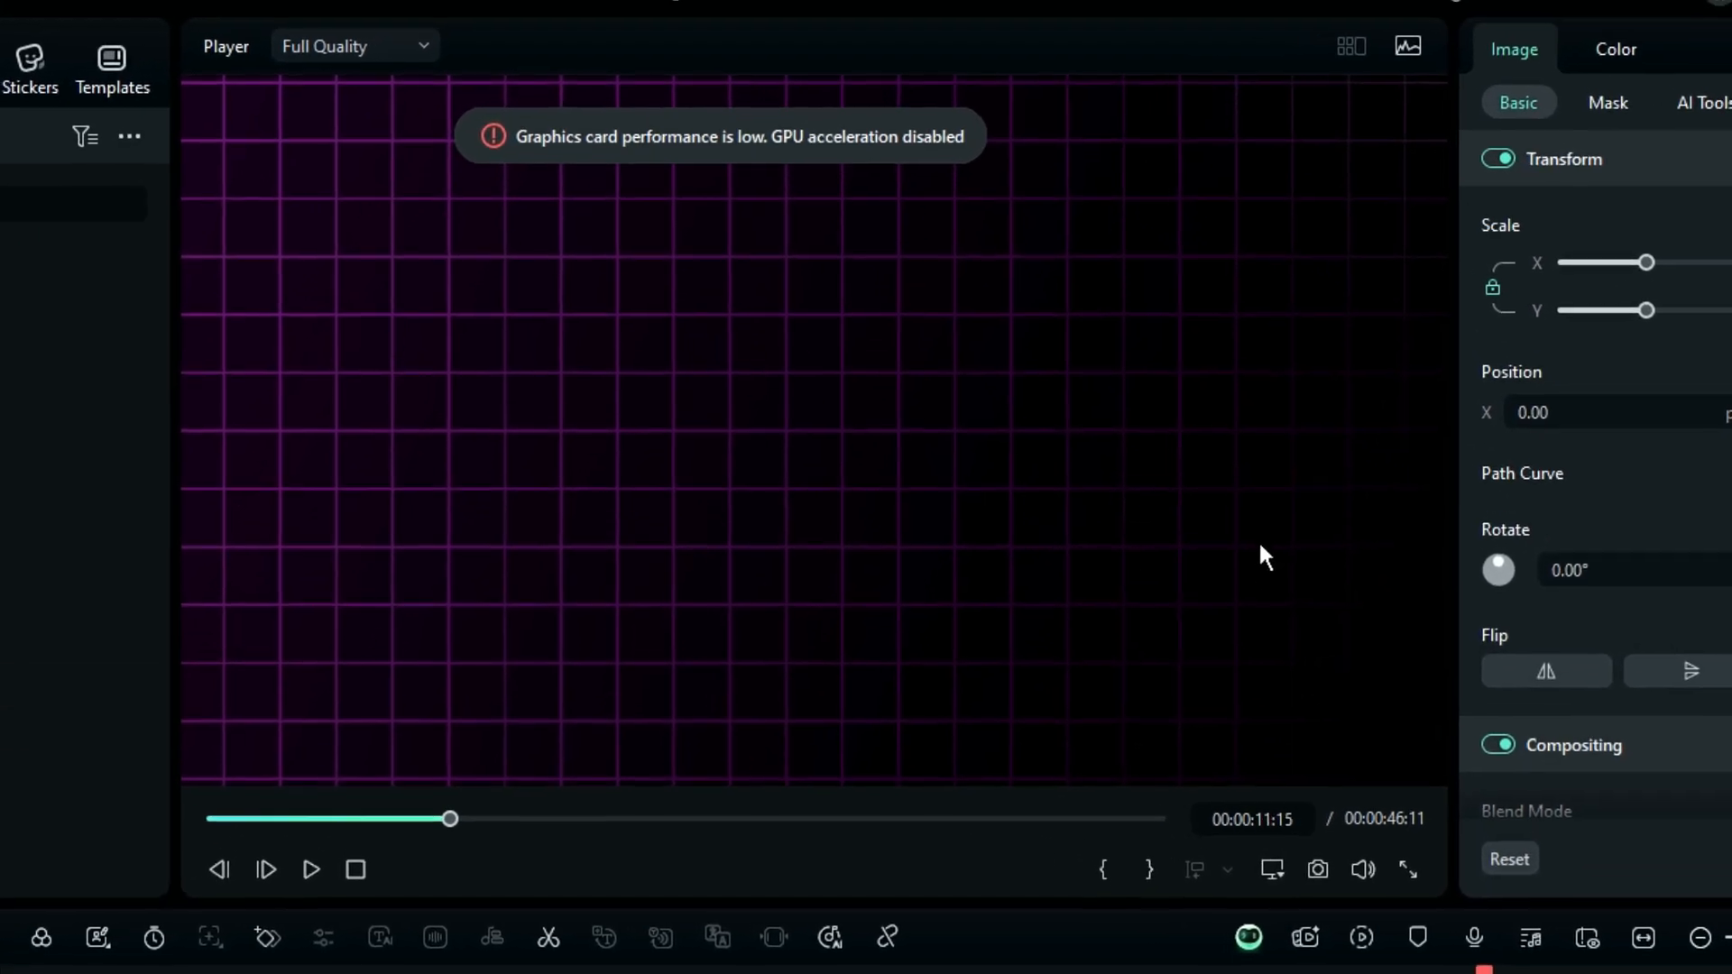
pyautogui.moveTo(1261, 546); pyautogui.dragTo(1067, 542)
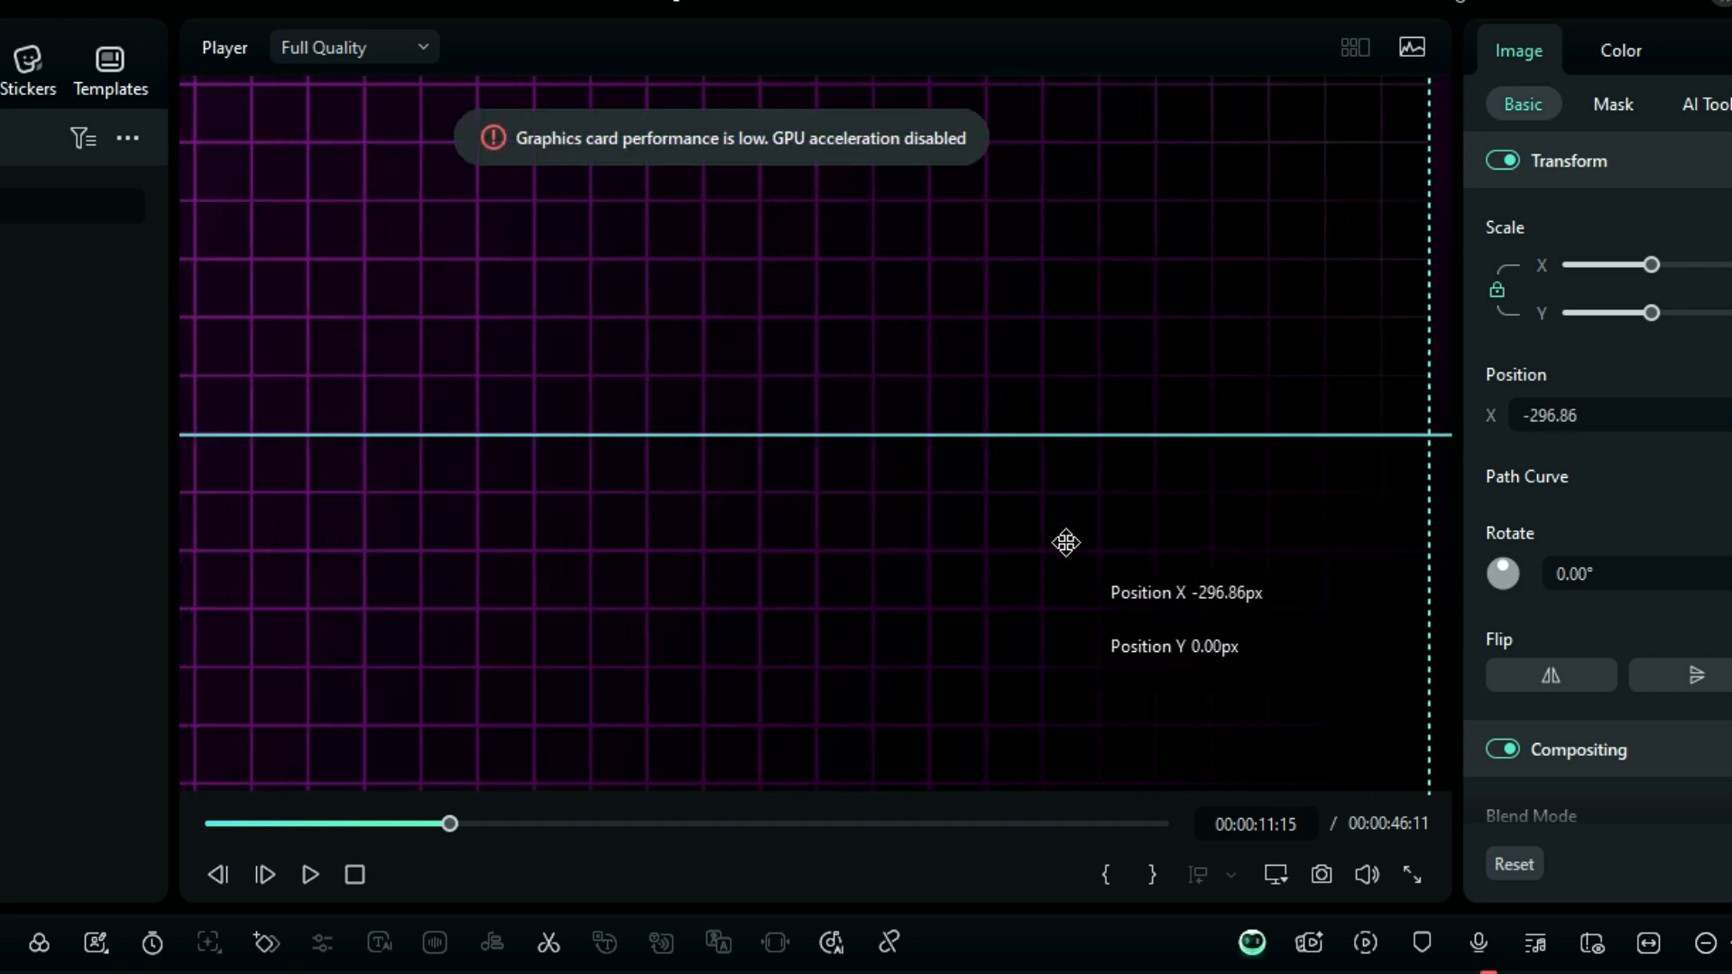
pyautogui.hotkey('ctrl', 'z')
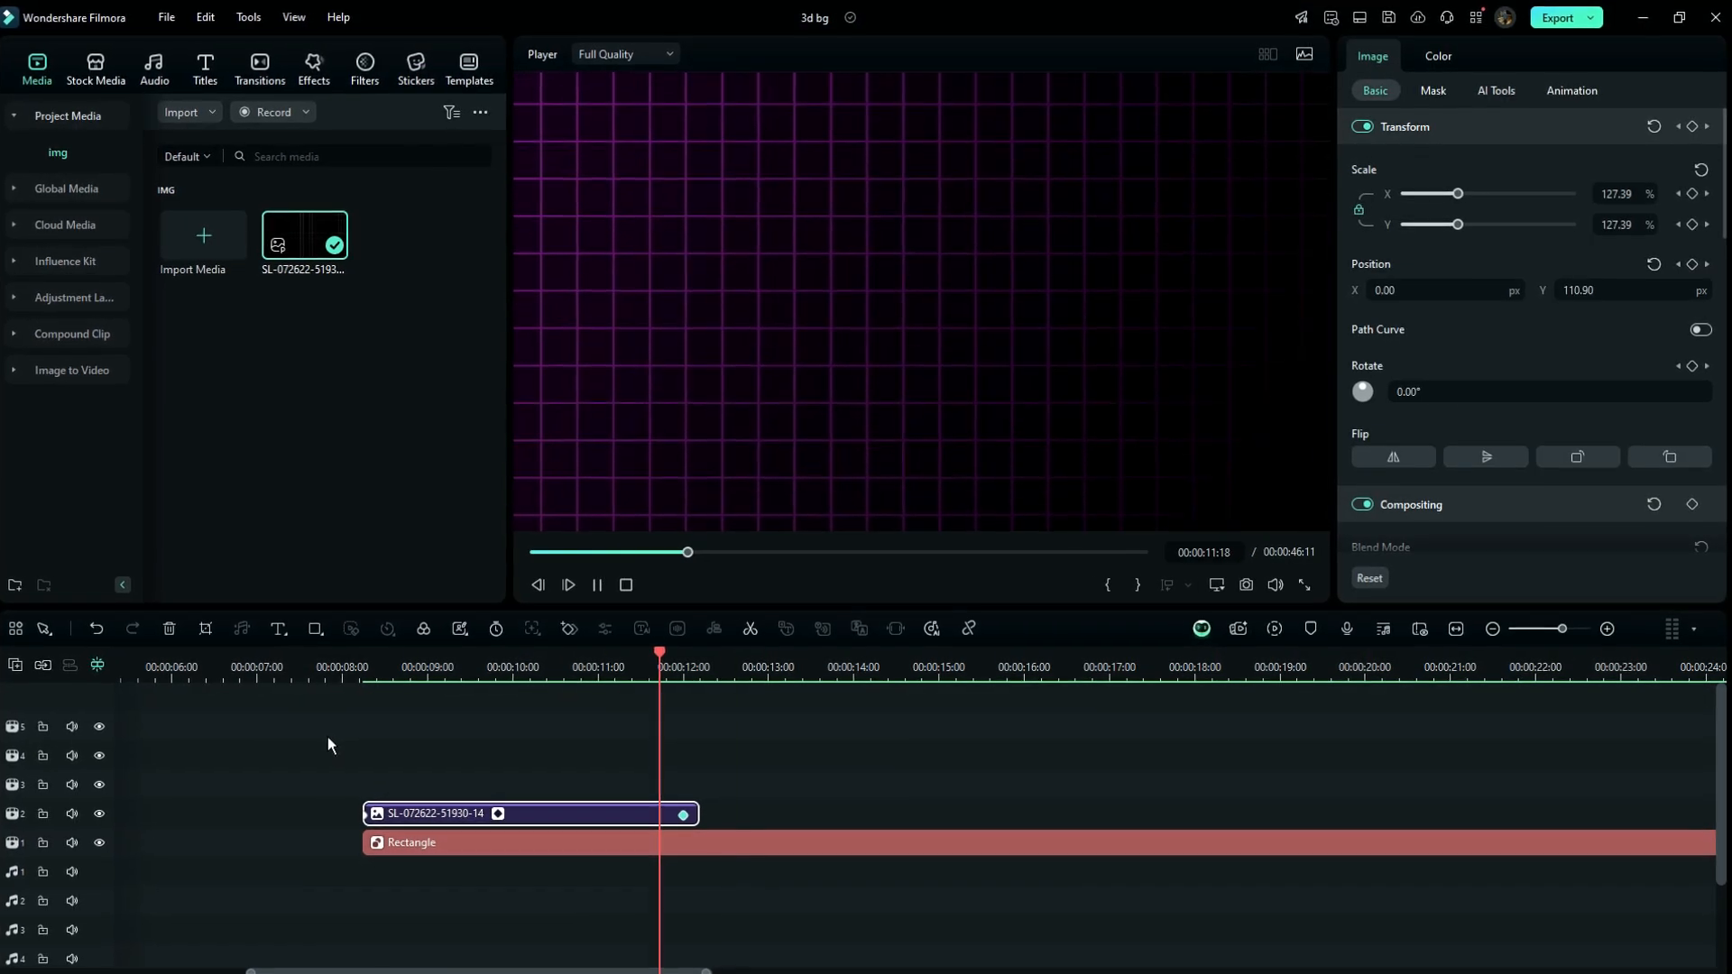
# Preview the grid's movement and stop playback past the end of the grid clip.
pyautogui.press('space')
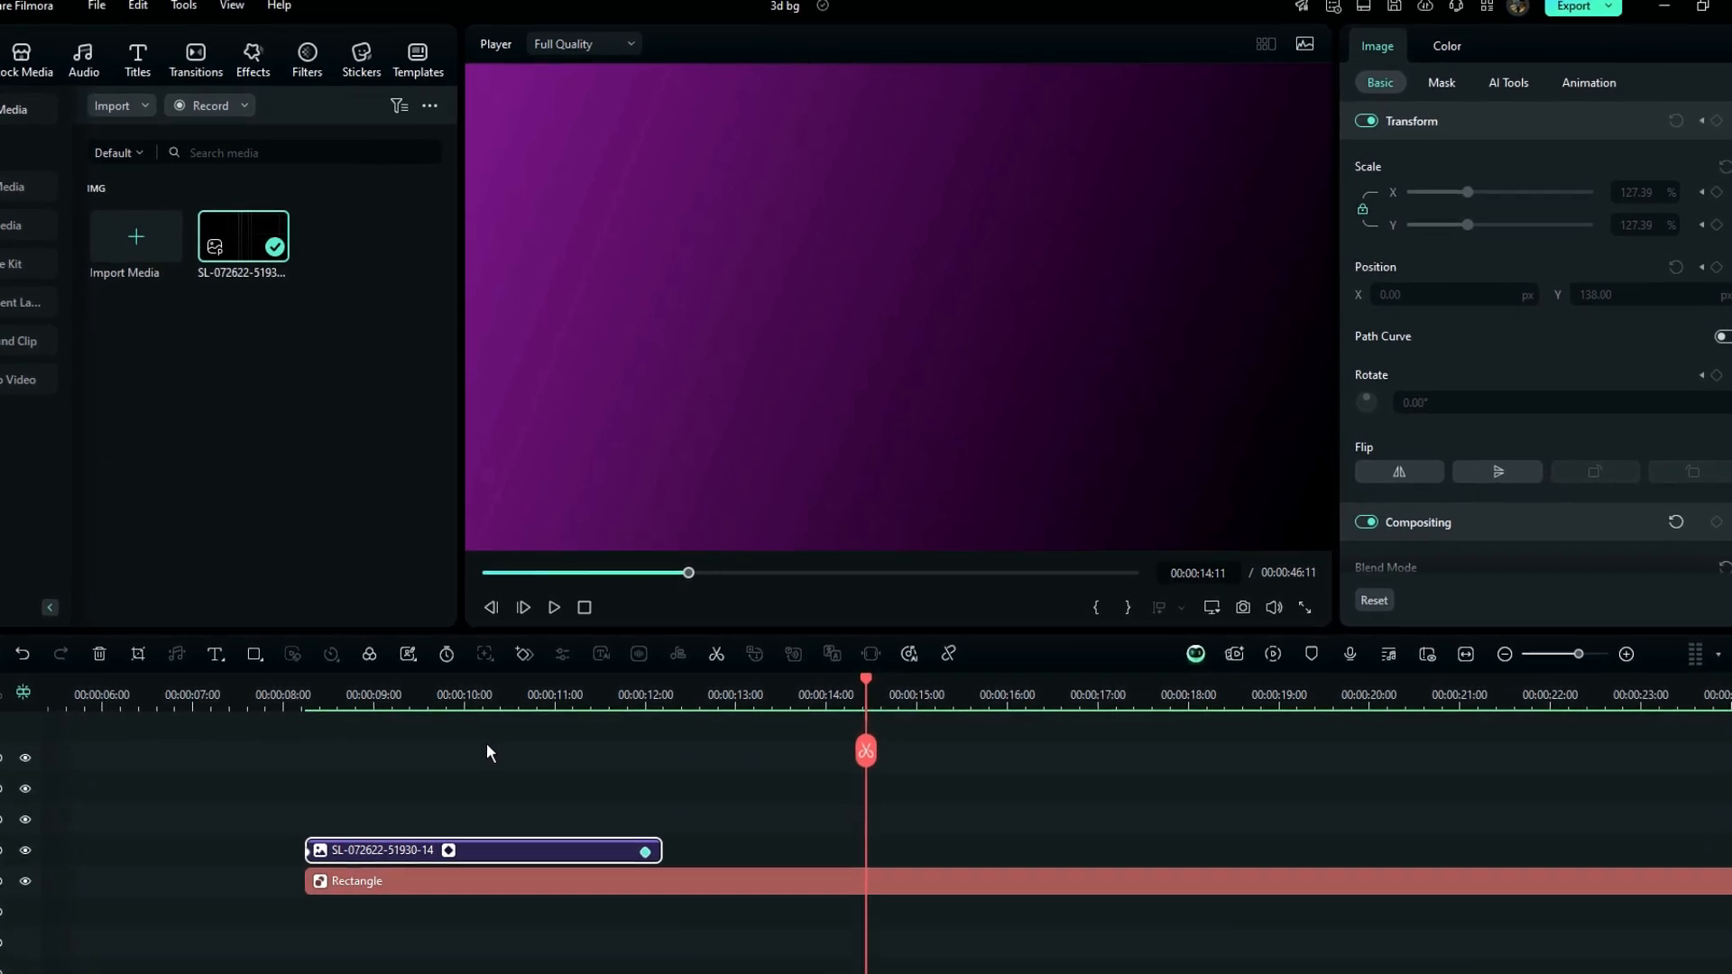
# Duplicate the keyframed grid clip onto the track above, starting at 00:00:11:21 near the end of the first grid clip.
pyautogui.click(652, 687)
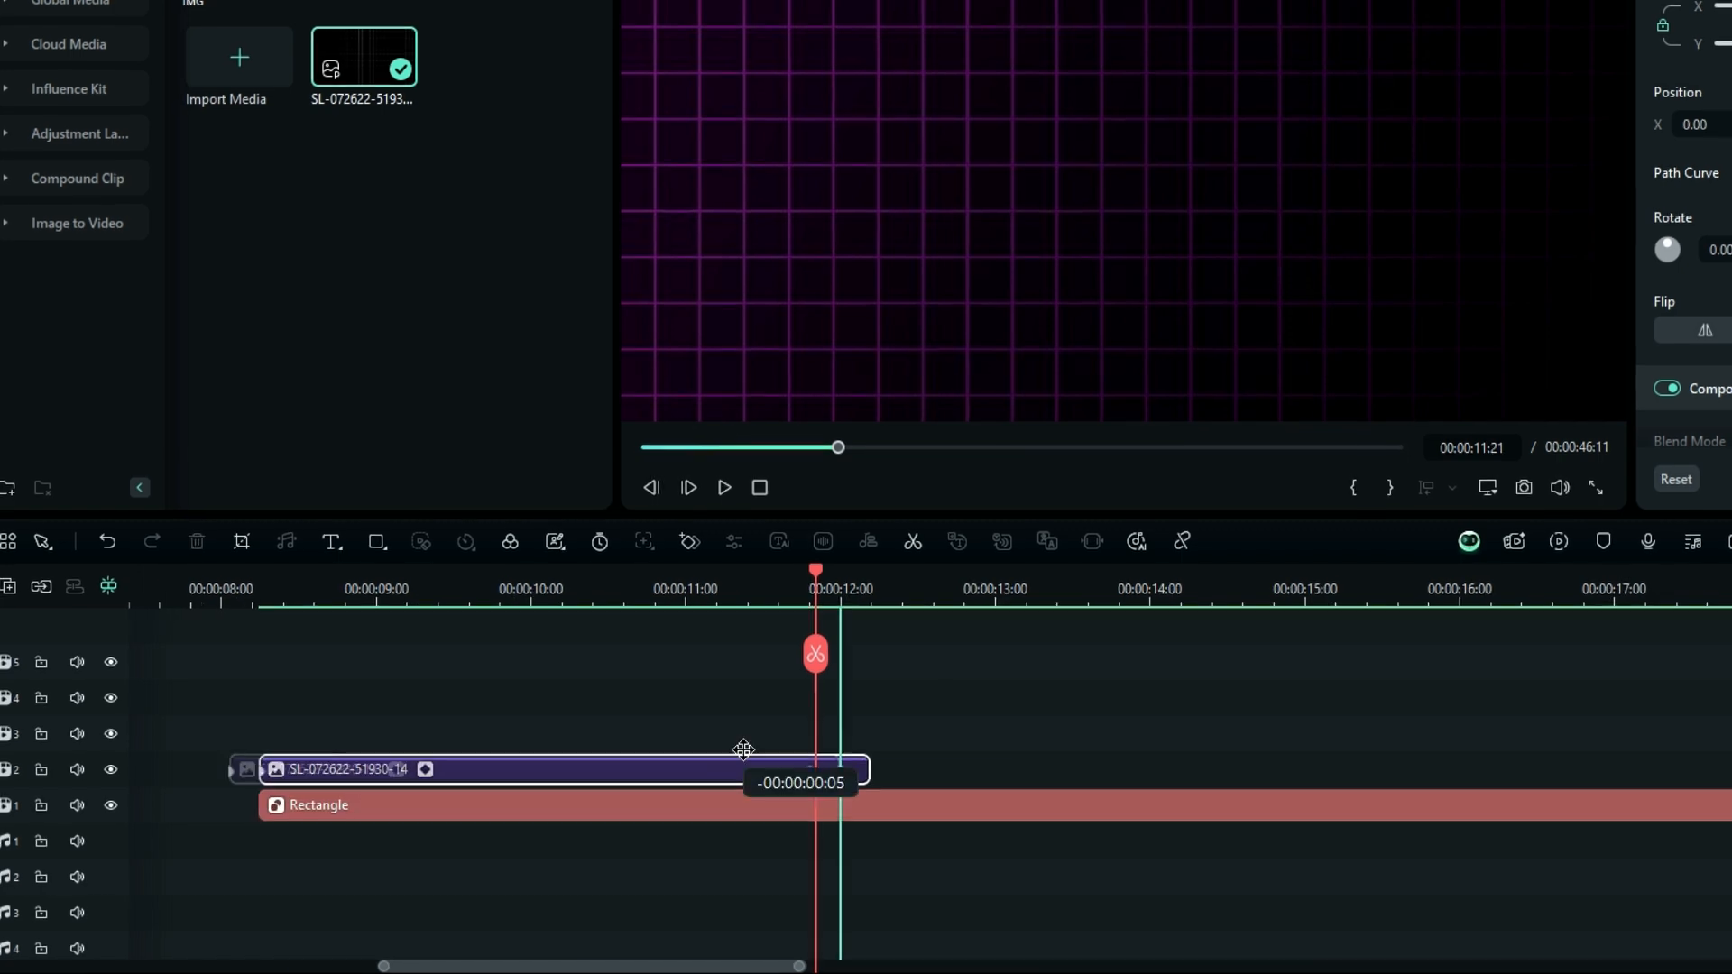
pyautogui.moveTo(949, 731); pyautogui.dragTo(1306, 710)
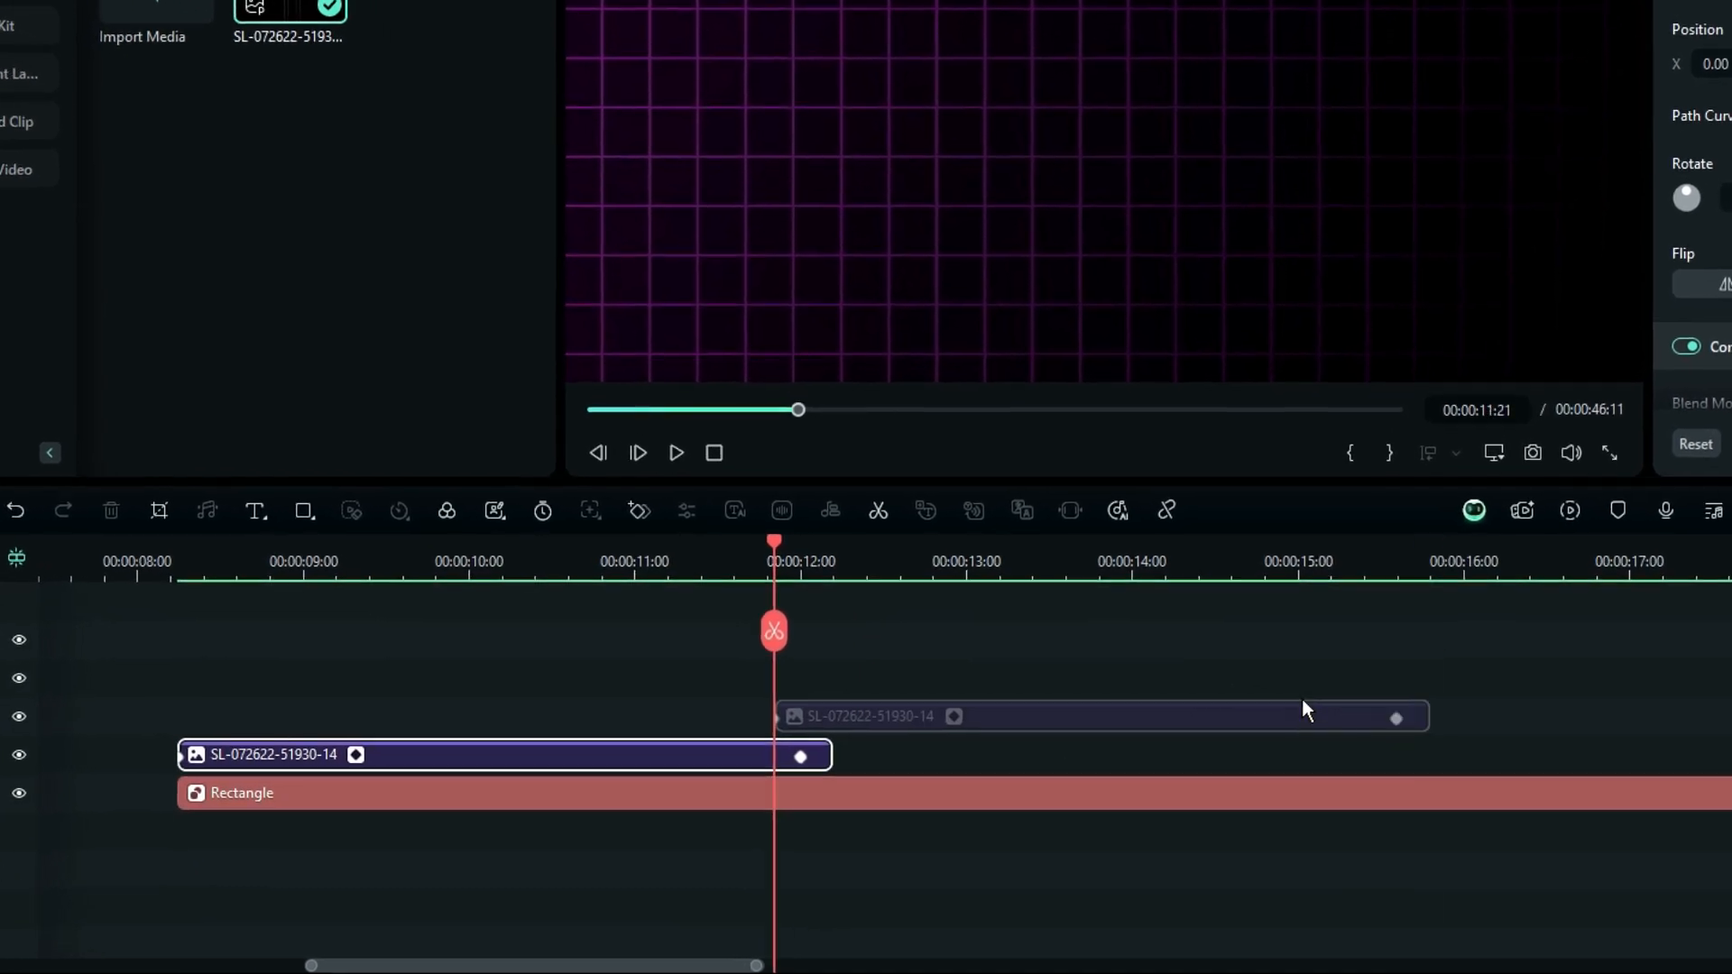
# At 00:00:11:24, lower the duplicate grid clip's opacity to 53 so both overlapping grids can be compared.
pyautogui.click(814, 676)
pyautogui.click(785, 713)
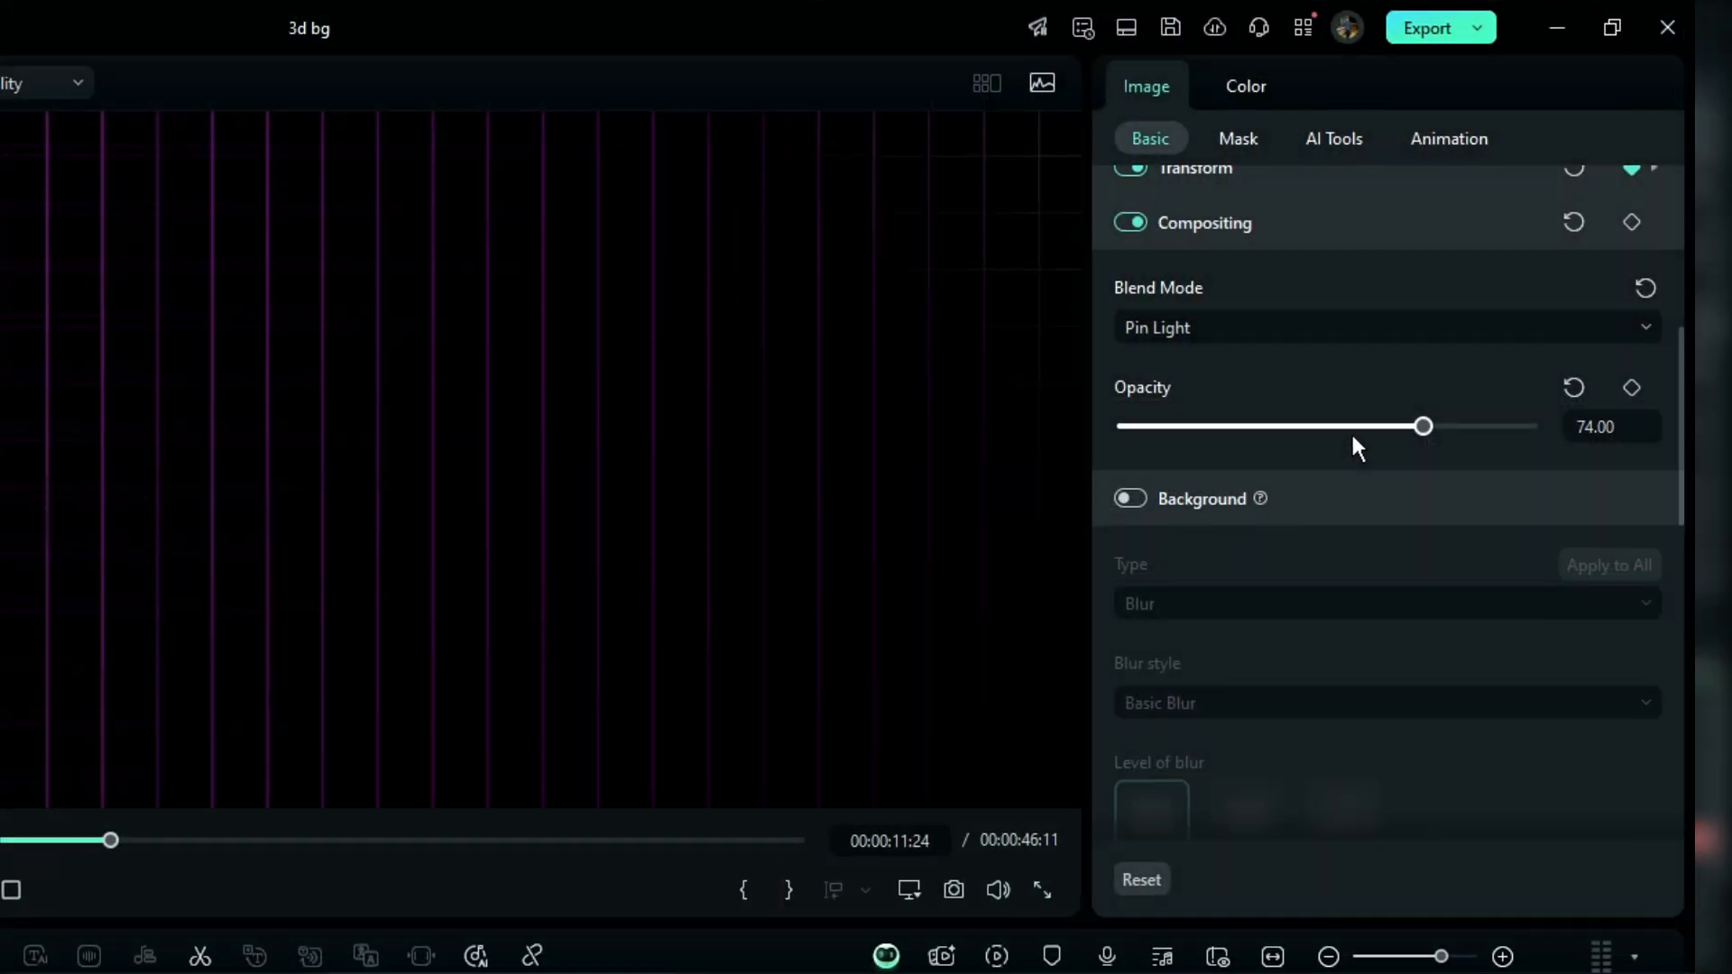
pyautogui.moveTo(1353, 440); pyautogui.dragTo(1218, 467)
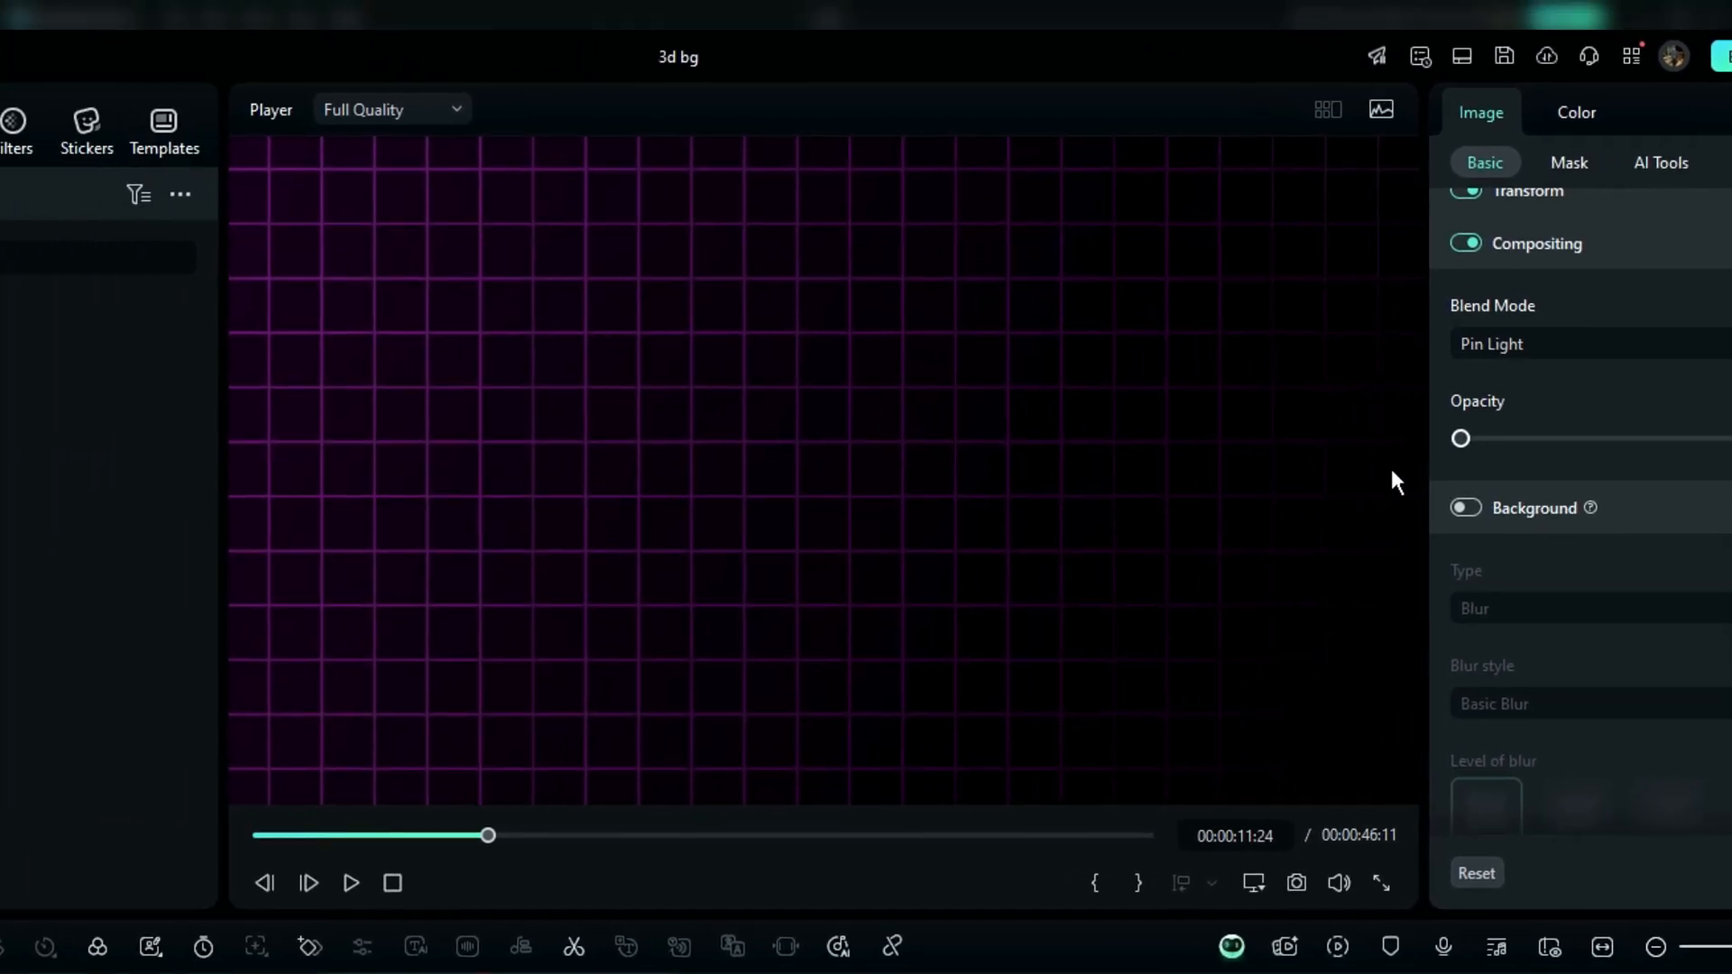
pyautogui.moveTo(1461, 439); pyautogui.dragTo(1588, 443)
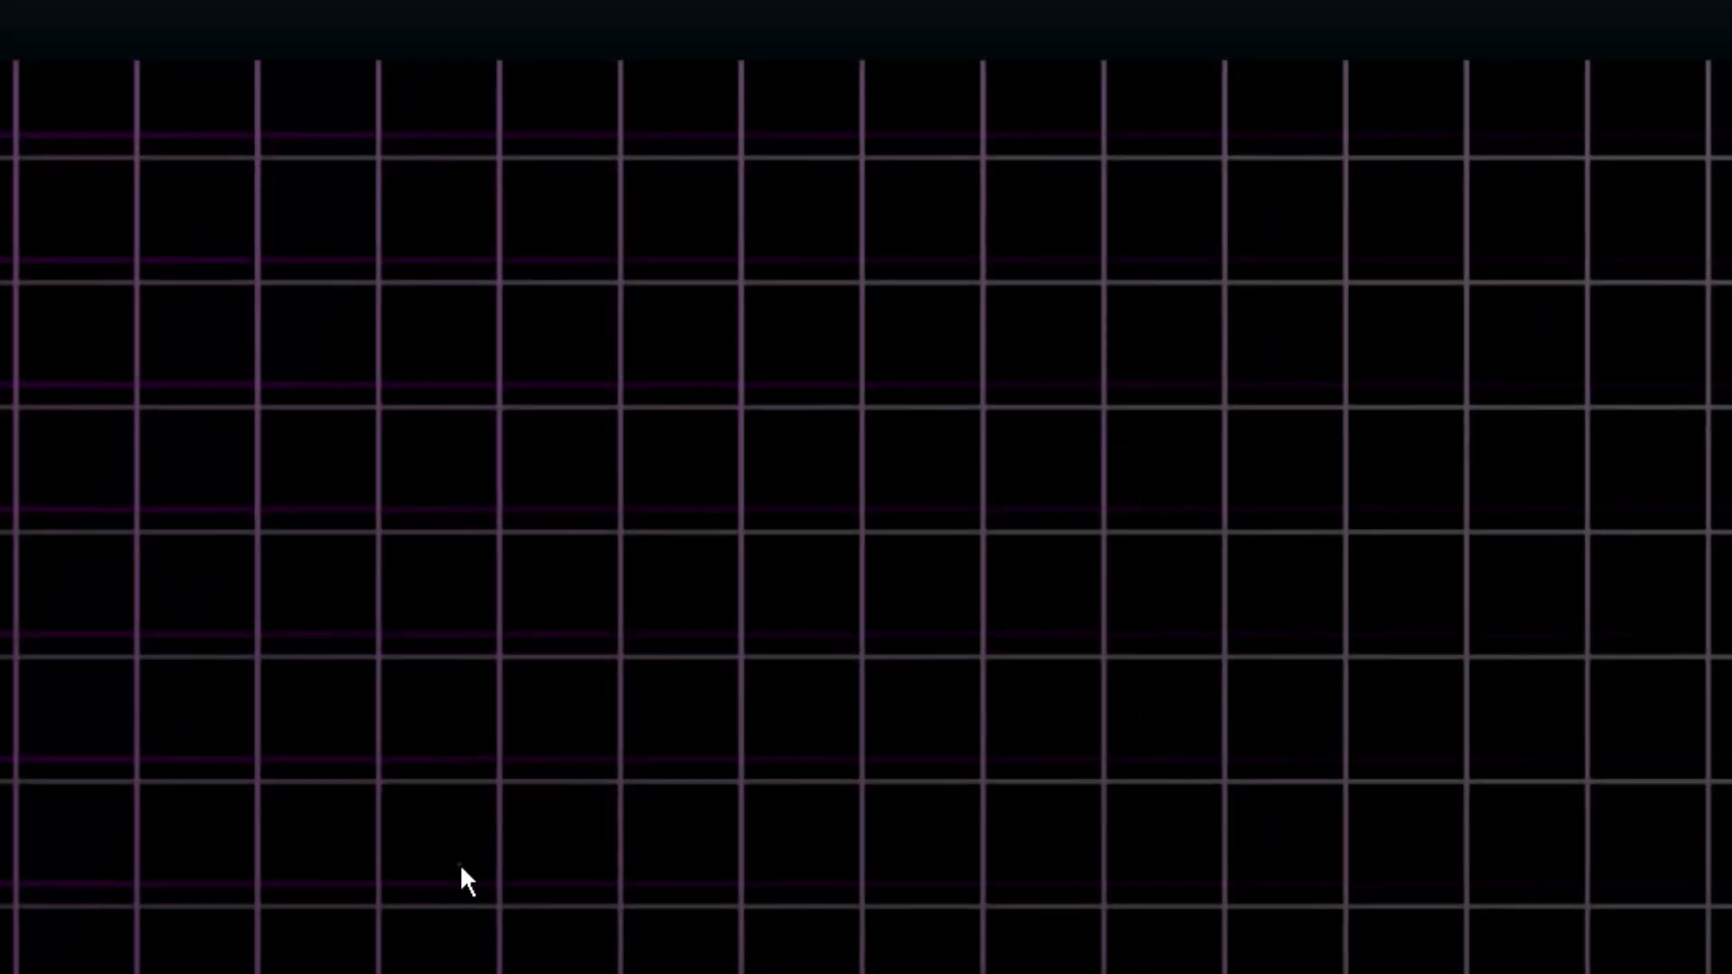
# Shift the grid vertically in the enlarged preview until its lines coincide with the other grid's lines, and close the enlarged preview.
pyautogui.click(464, 862)
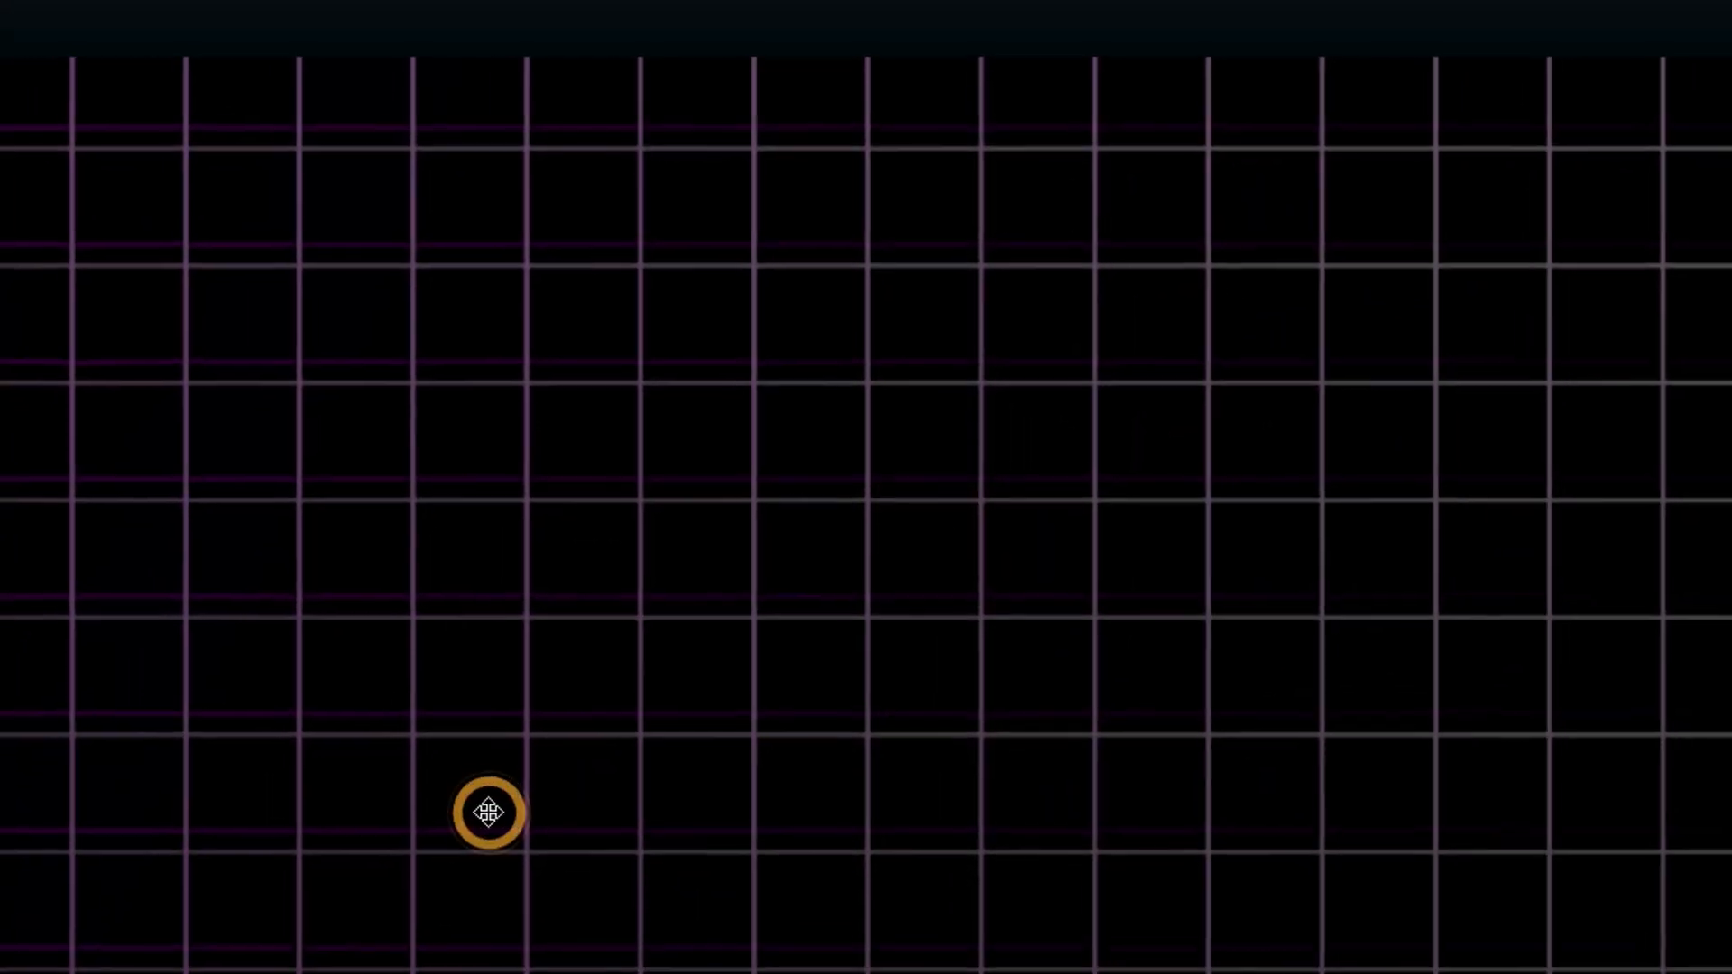
pyautogui.moveTo(488, 812); pyautogui.dragTo(482, 791)
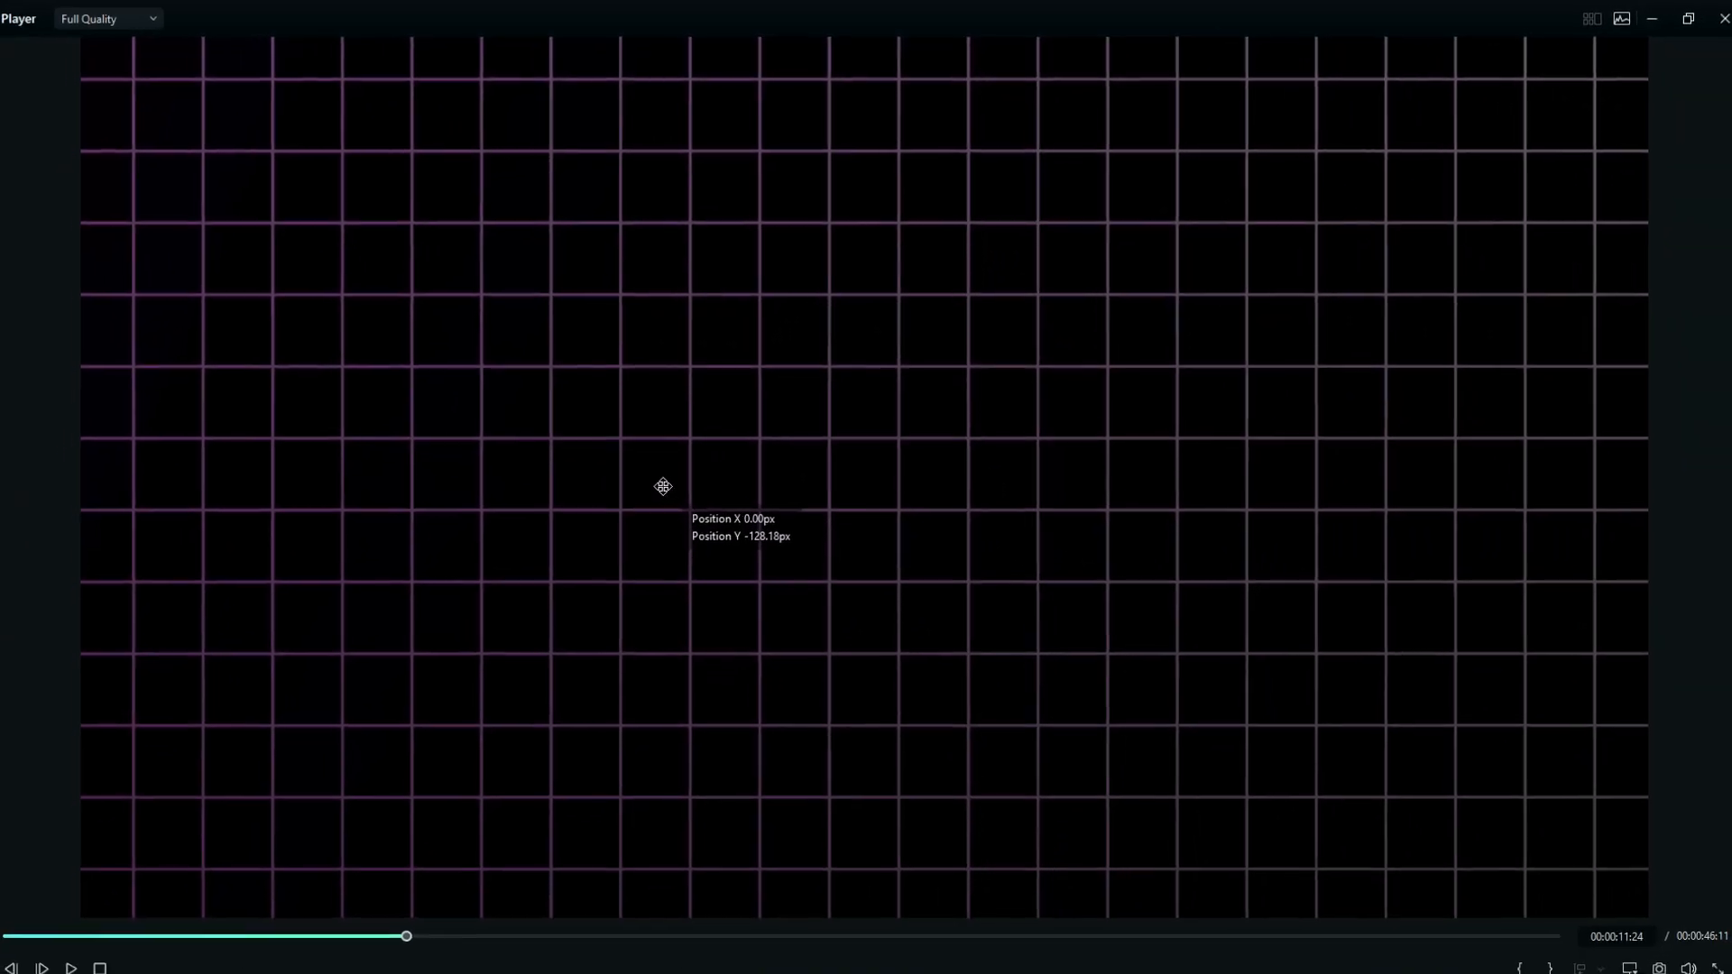
pyautogui.moveTo(663, 488)
pyautogui.mouseDown()
pyautogui.moveTo(666, 522)
pyautogui.moveTo(669, 497)
pyautogui.mouseUp()
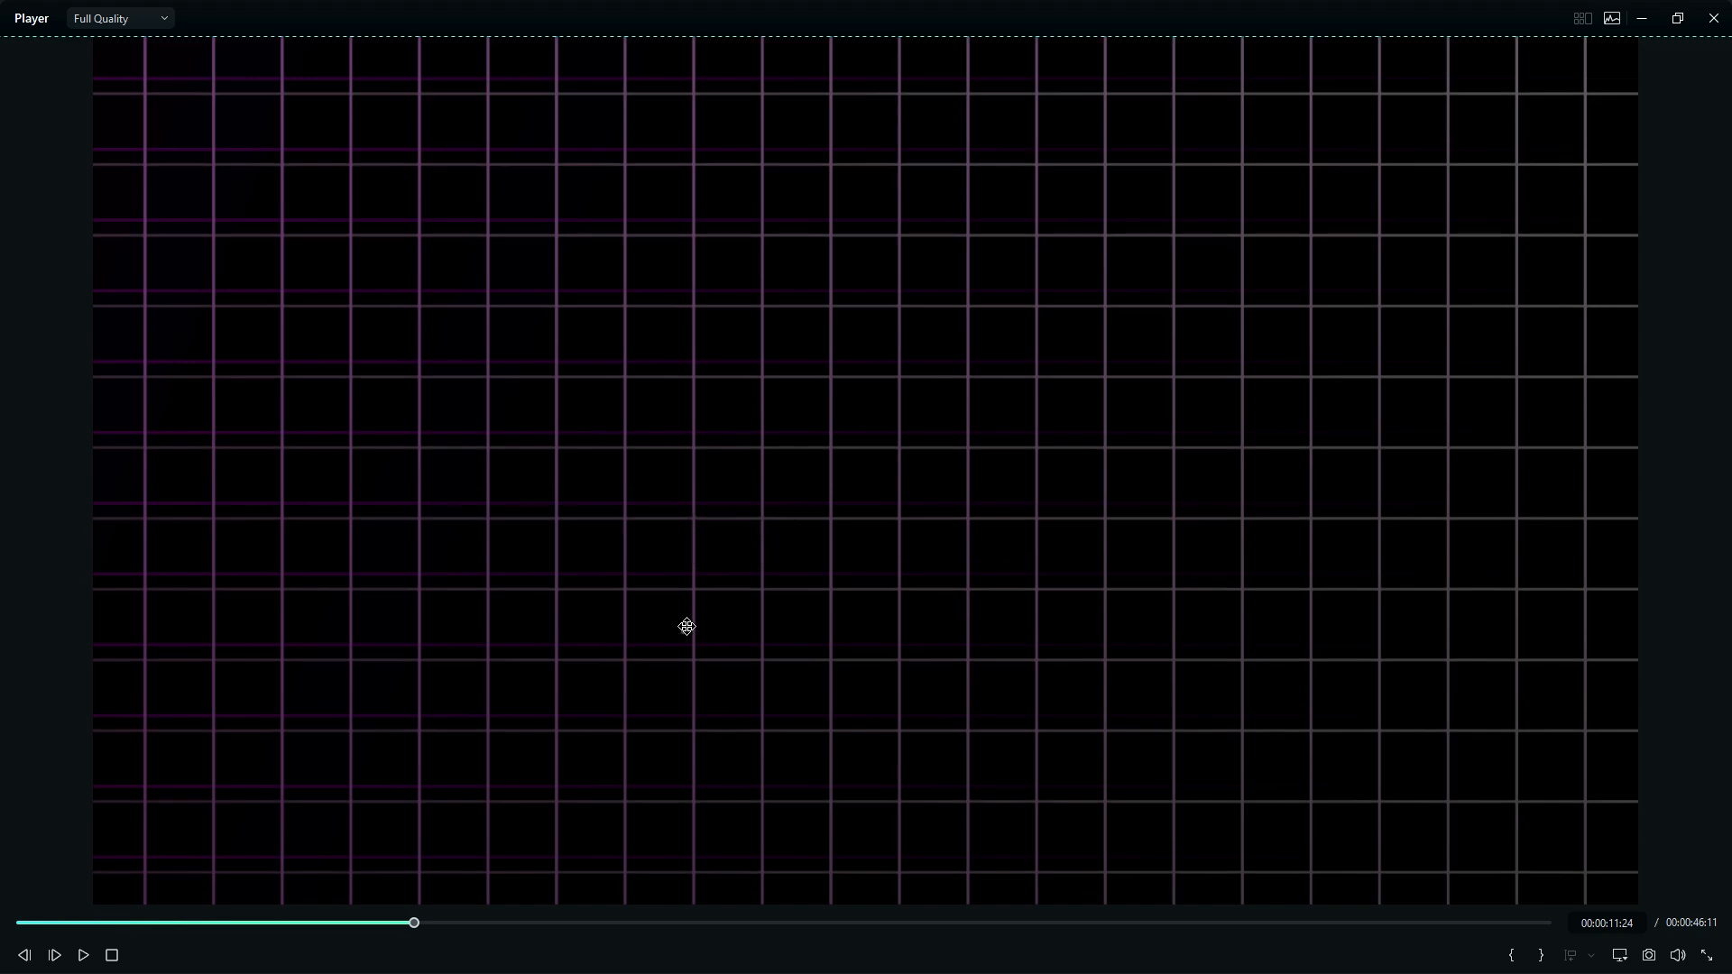
pyautogui.moveTo(686, 627); pyautogui.dragTo(687, 610)
pyautogui.click(1714, 18)
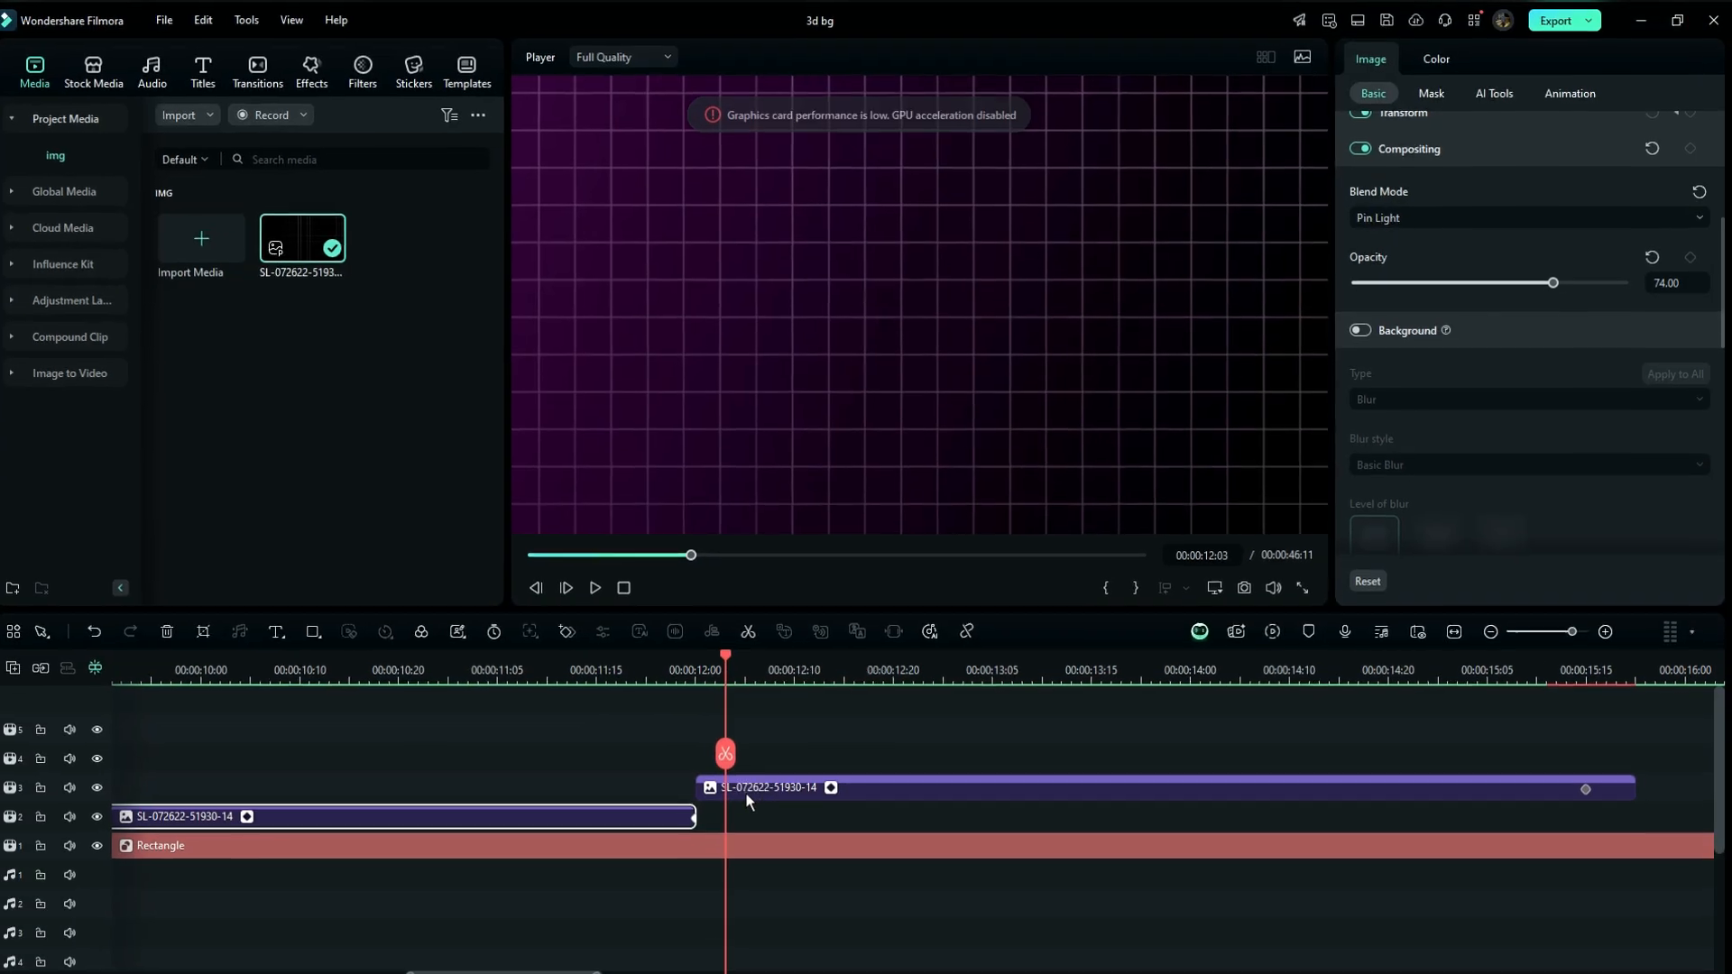
# Set the second grid clip's blend mode to Pin Light and its opacity to 74.
pyautogui.click(751, 784)
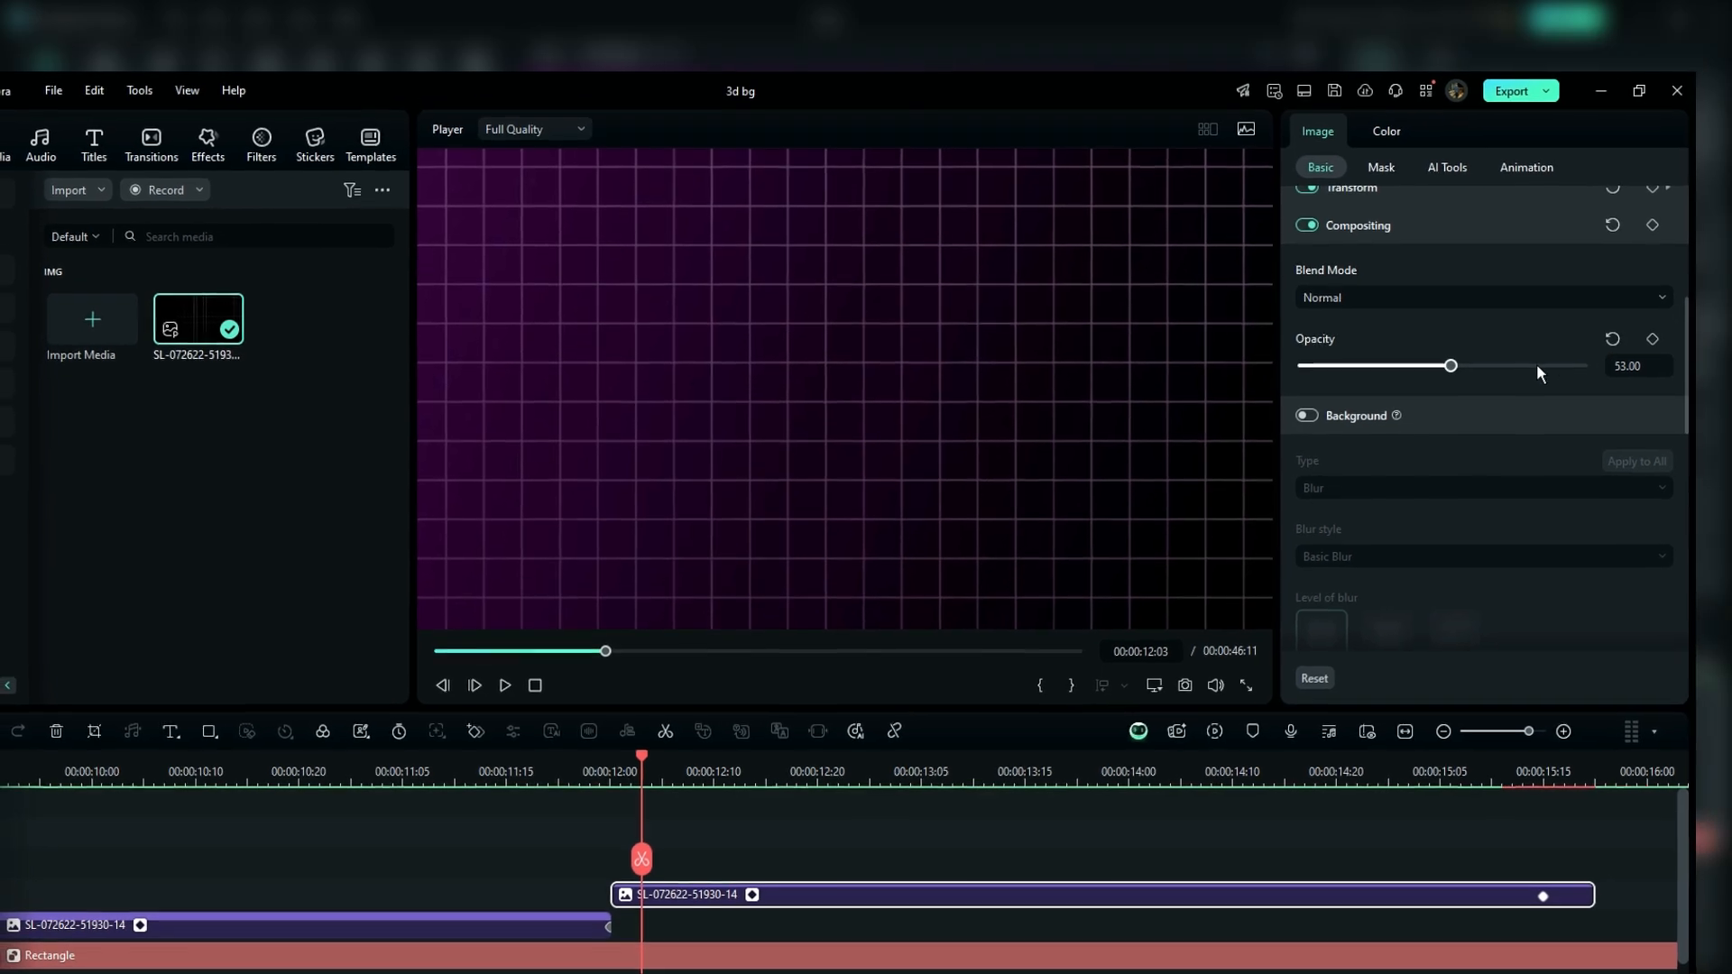
pyautogui.click(1541, 341)
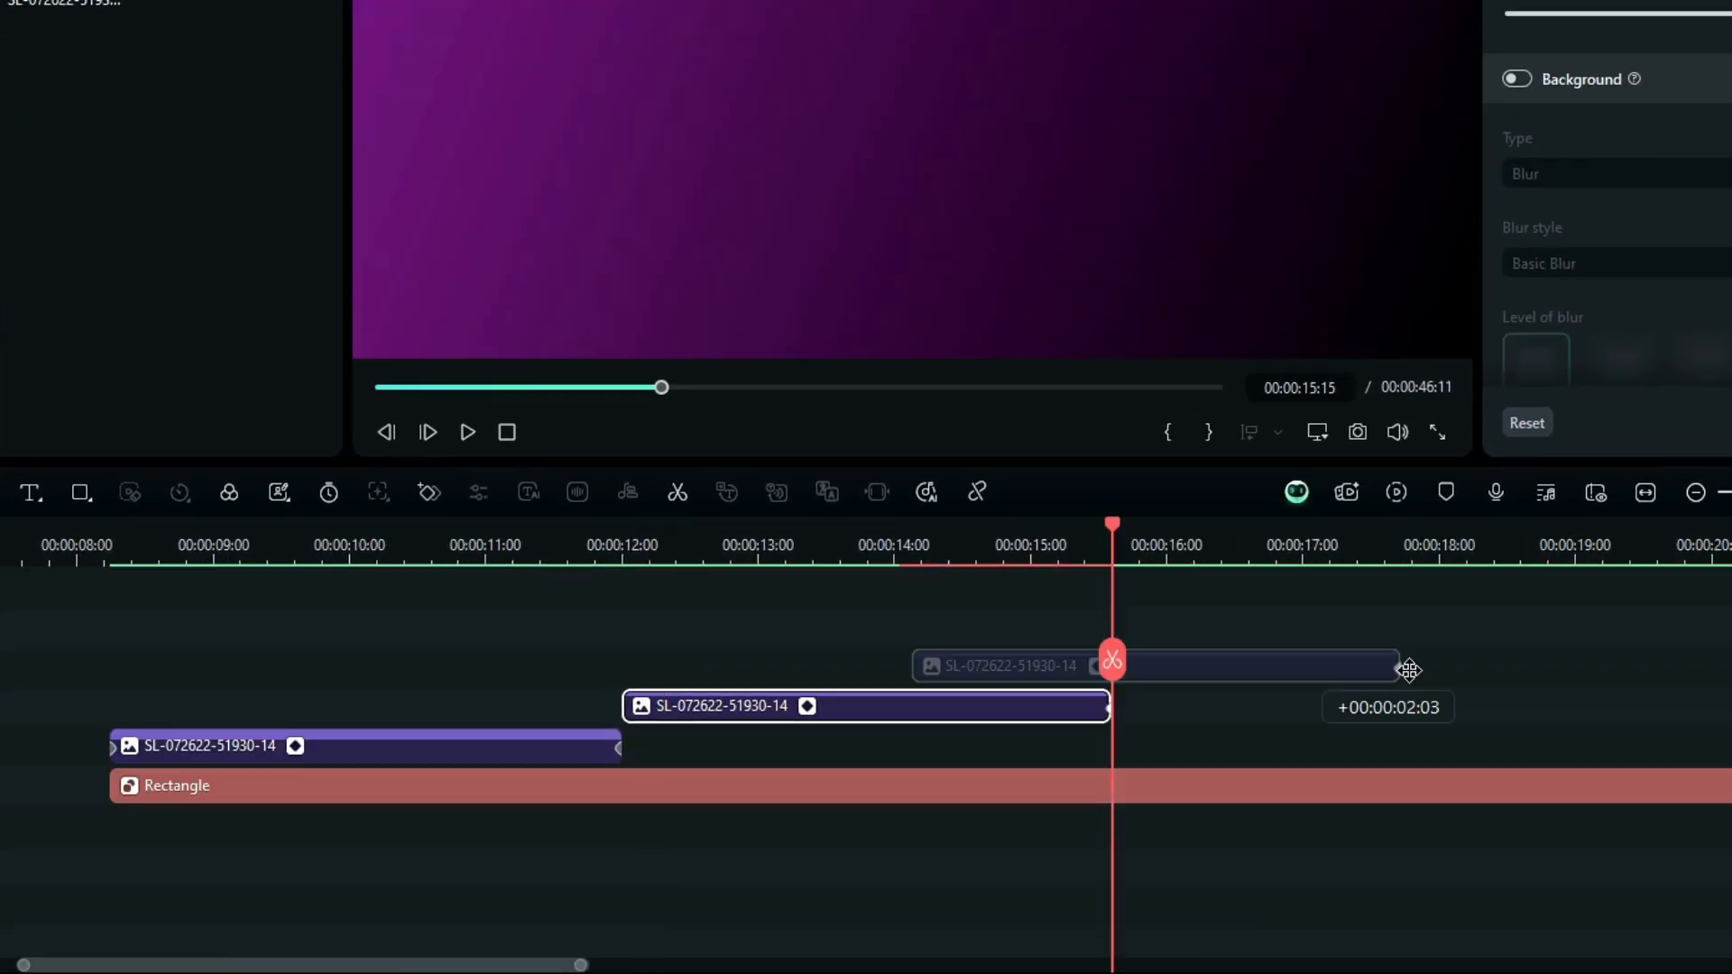
# Place copies of the second grid clip end to end on its track, beginning at 00:00:15:15.
pyautogui.moveTo(1066, 717); pyautogui.dragTo(1624, 718)
pyautogui.hotkey('ctrl', 'z')
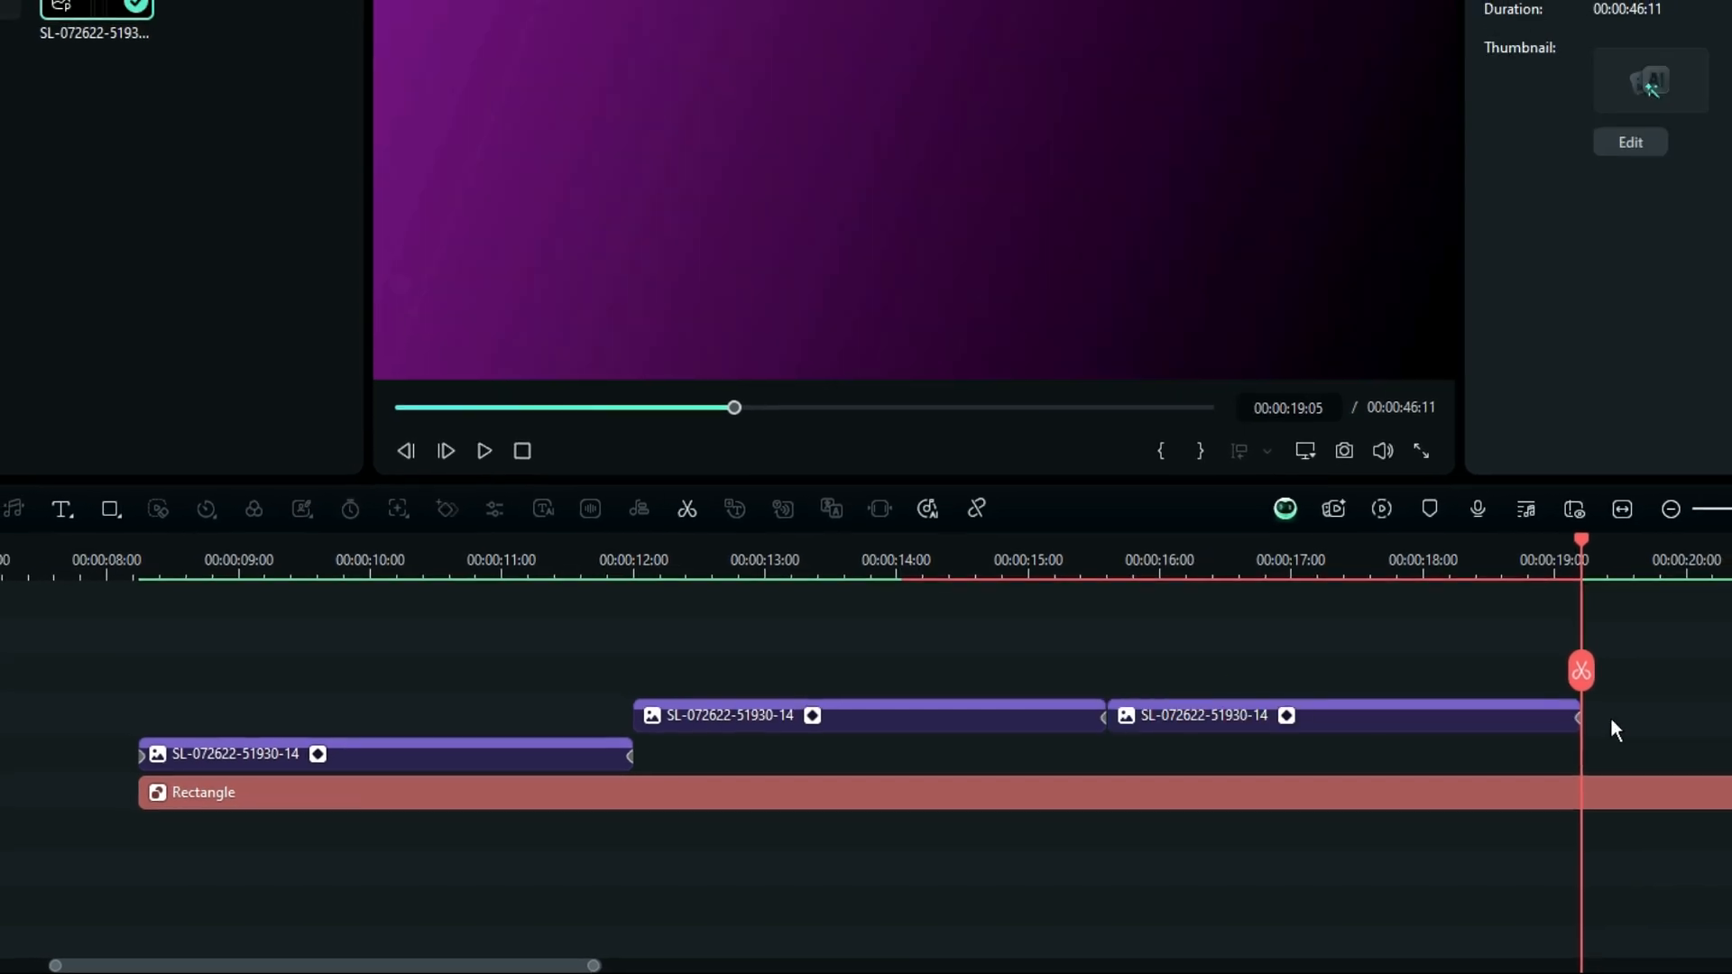
pyautogui.click(1565, 711)
pyautogui.hotkey('ctrl', 'c')
pyautogui.scroll(-1, 1620, 717)
pyautogui.hotkey('ctrl', 'v')
# Duplicate the grid clips in groups until they run almost to the end of the gradient rectangle.
pyautogui.moveTo(1619, 631); pyautogui.dragTo(1489, 636)
pyautogui.moveTo(1100, 729); pyautogui.dragTo(1317, 733)
pyautogui.moveTo(1321, 657); pyautogui.dragTo(981, 747)
pyautogui.moveTo(991, 736); pyautogui.dragTo(1592, 742)
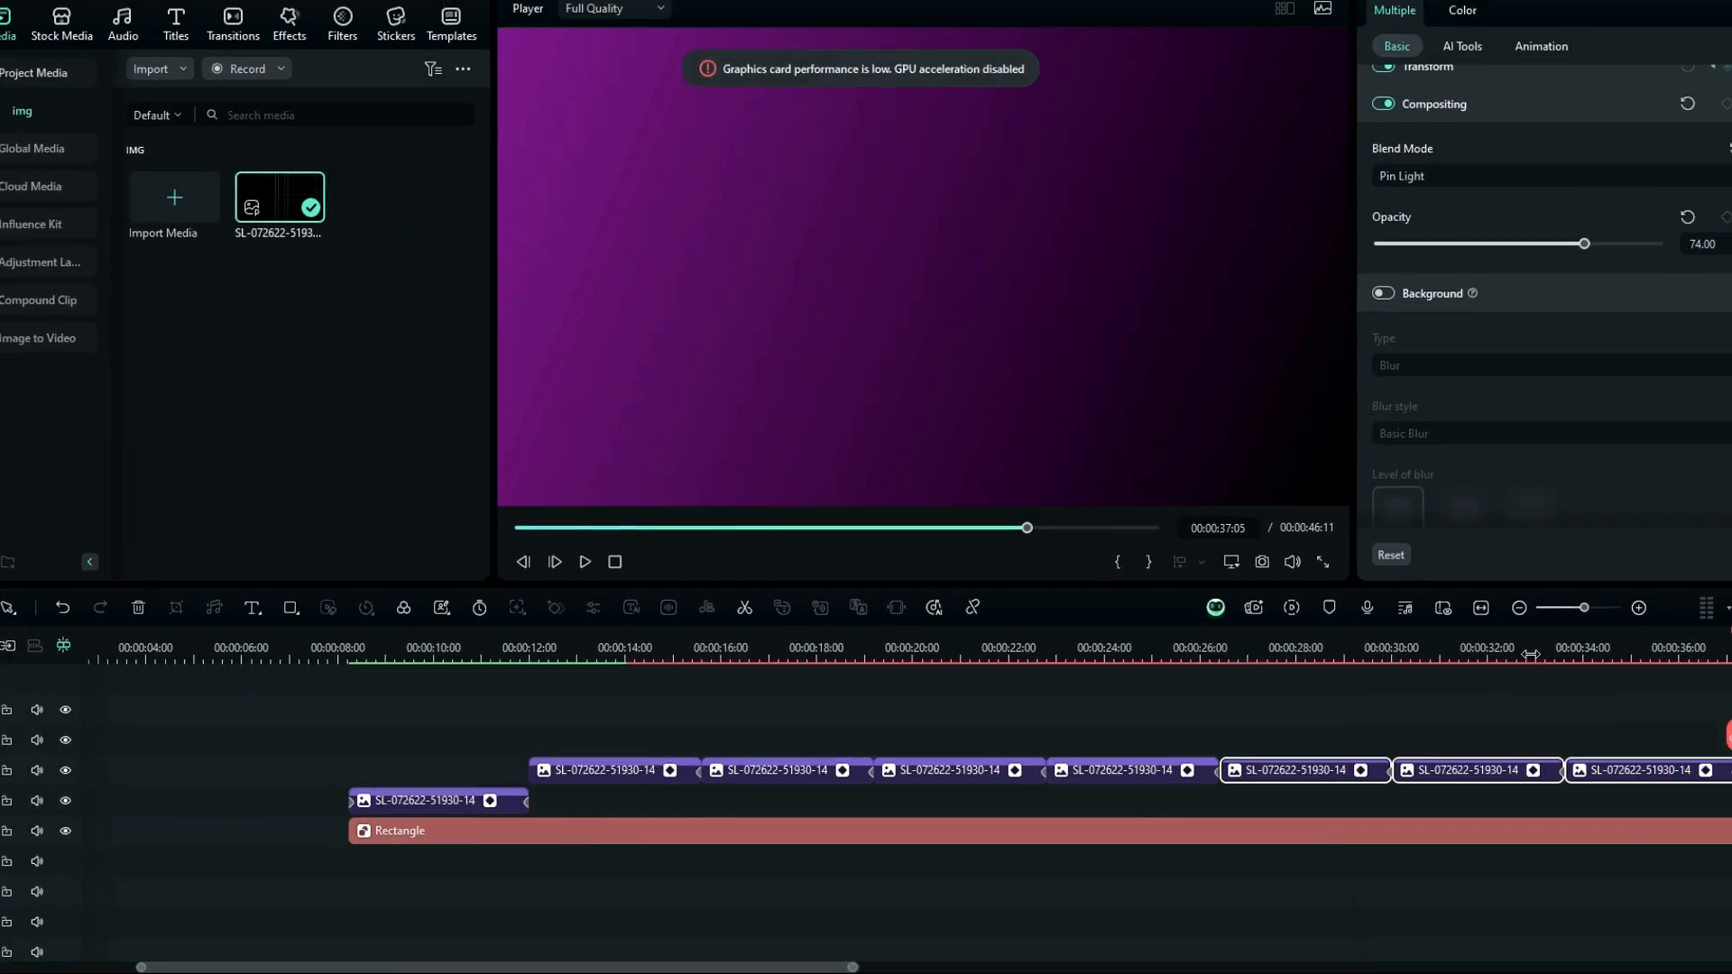
pyautogui.moveTo(1531, 654); pyautogui.dragTo(1435, 654)
pyautogui.moveTo(1119, 708); pyautogui.dragTo(1259, 771)
# Render the timeline preview and play back the repeating grid movement.
pyautogui.click(467, 657)
pyautogui.press('Return')
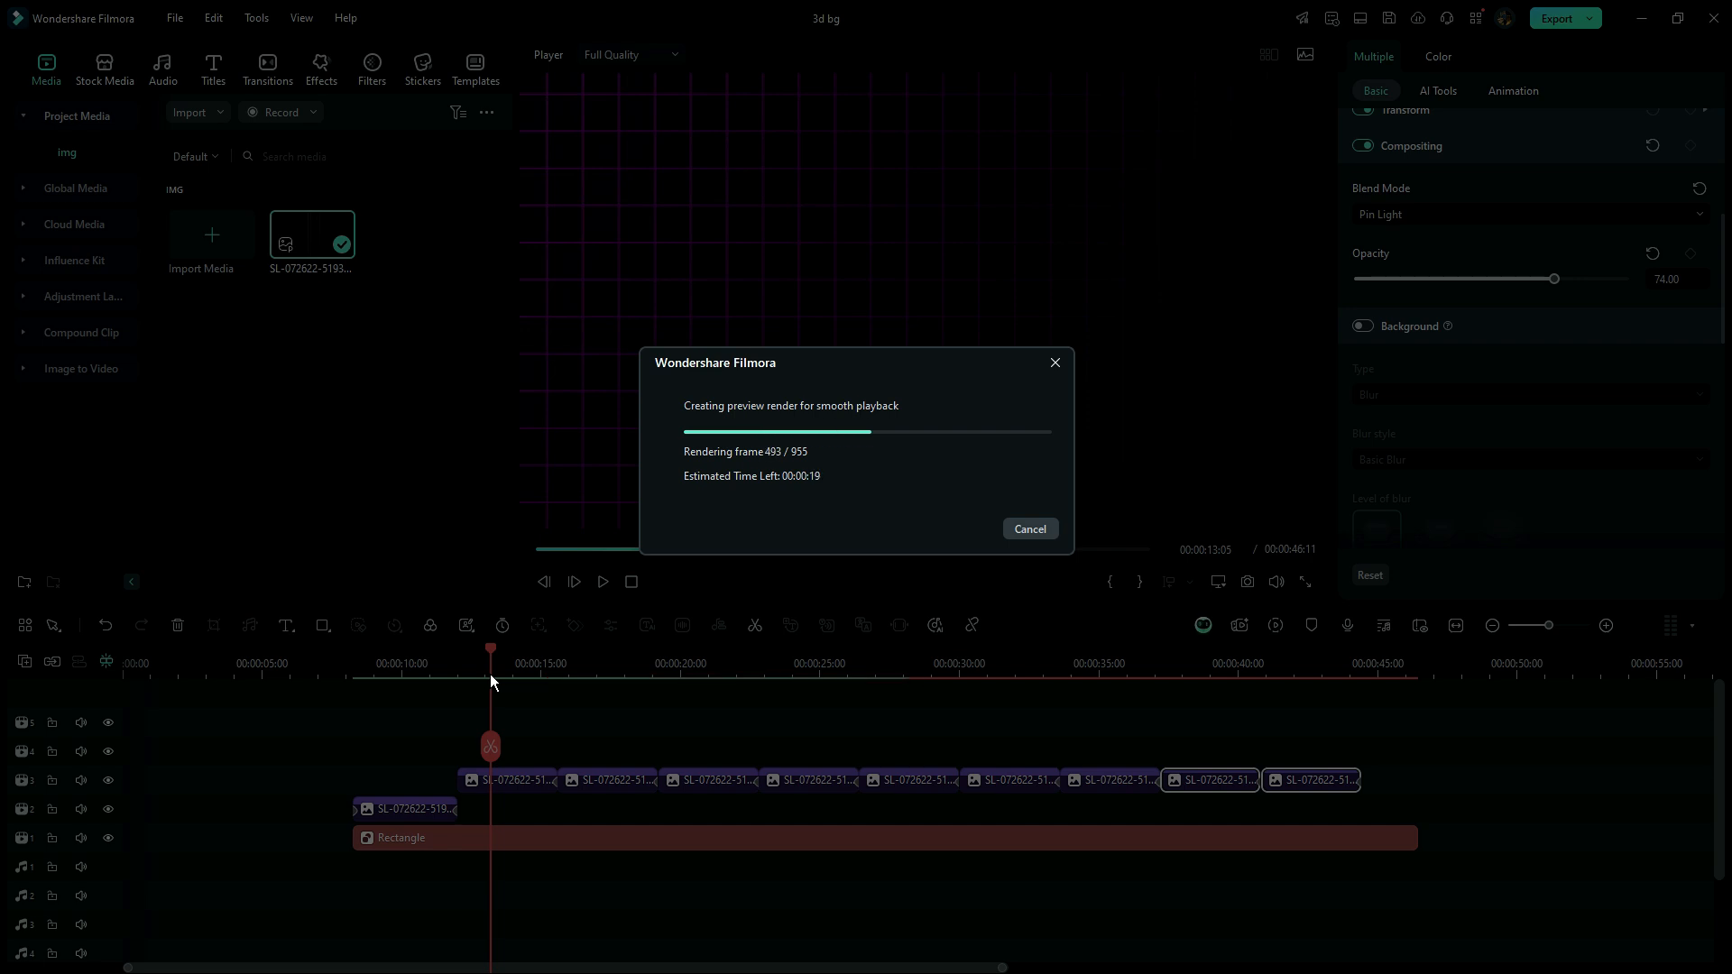
pyautogui.click(438, 663)
pyautogui.press('space')
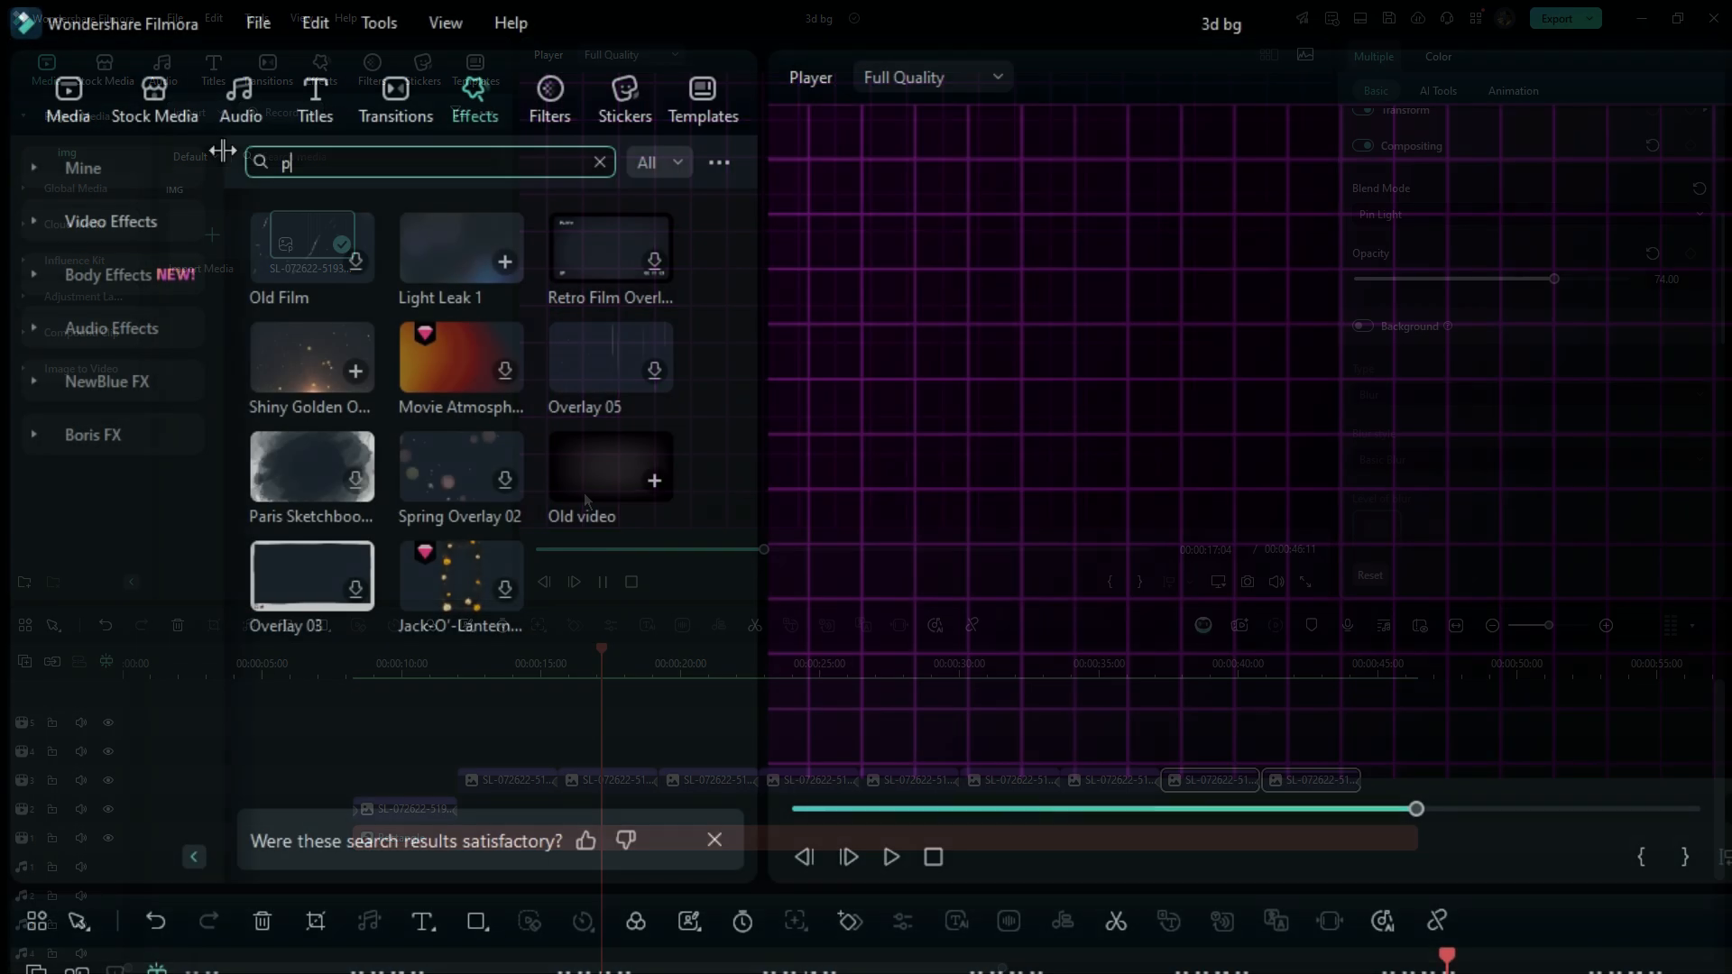
# Search the effects for "planet pack overlay" and add the blue Planets Pack Overlay 01 between the rectangle and the grid clips.
pyautogui.write('anet p')
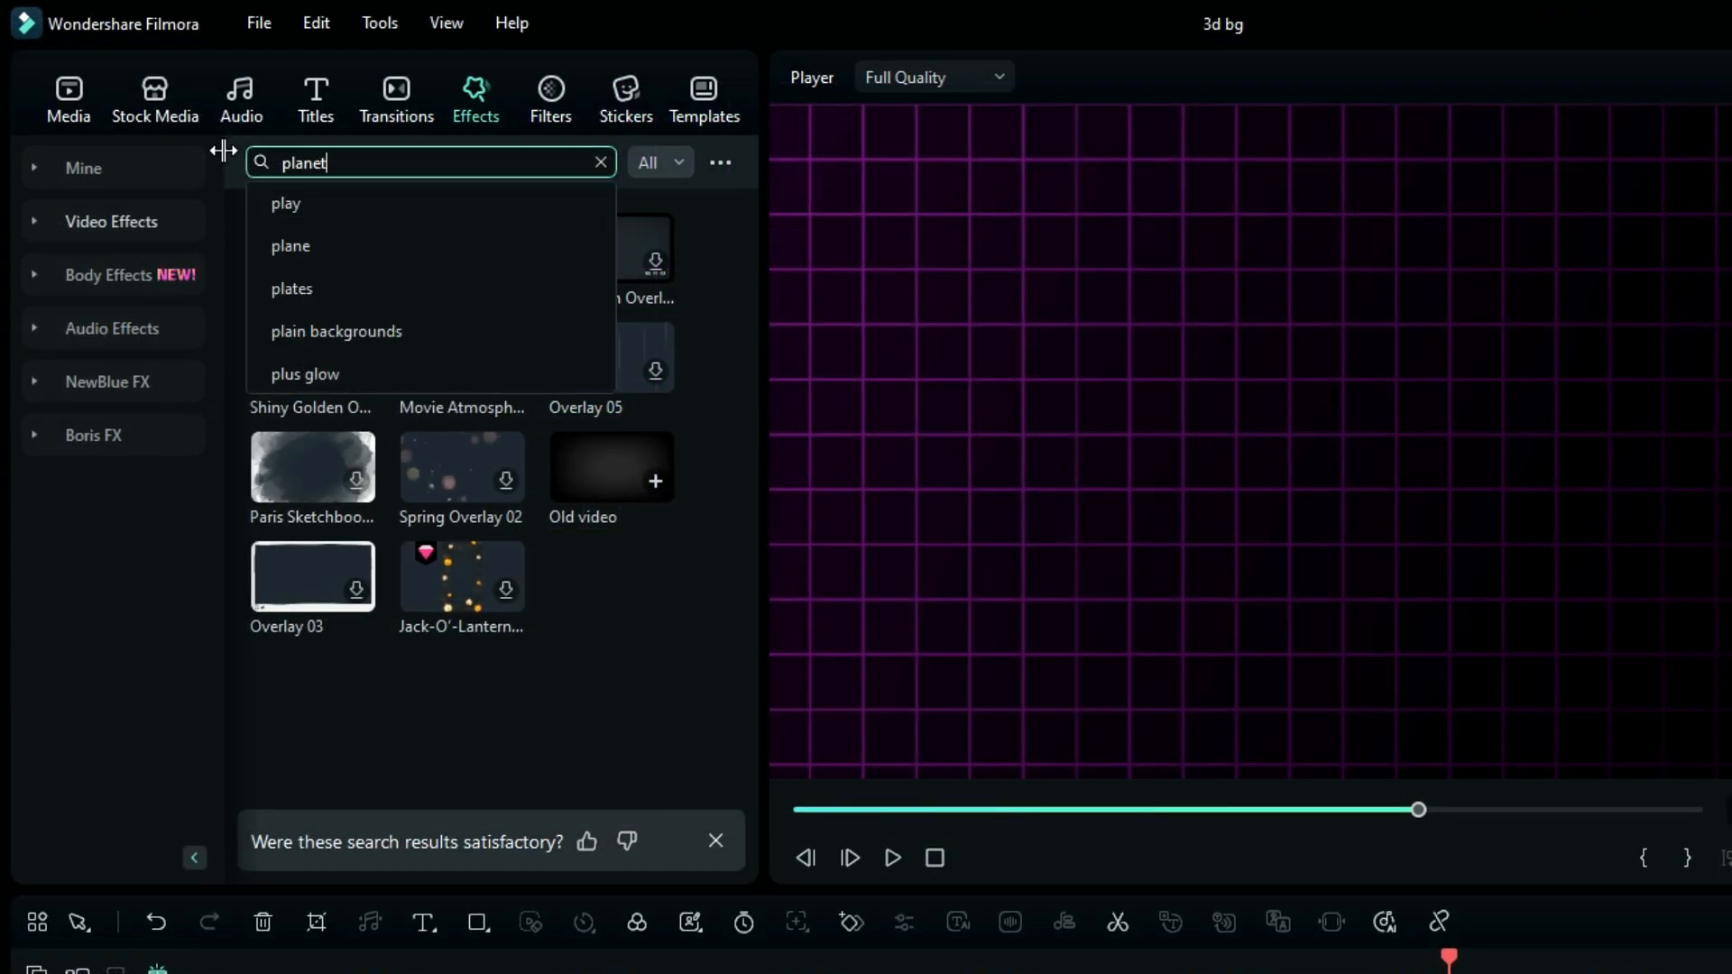
pyautogui.write('ack overlay')
pyautogui.press('Return')
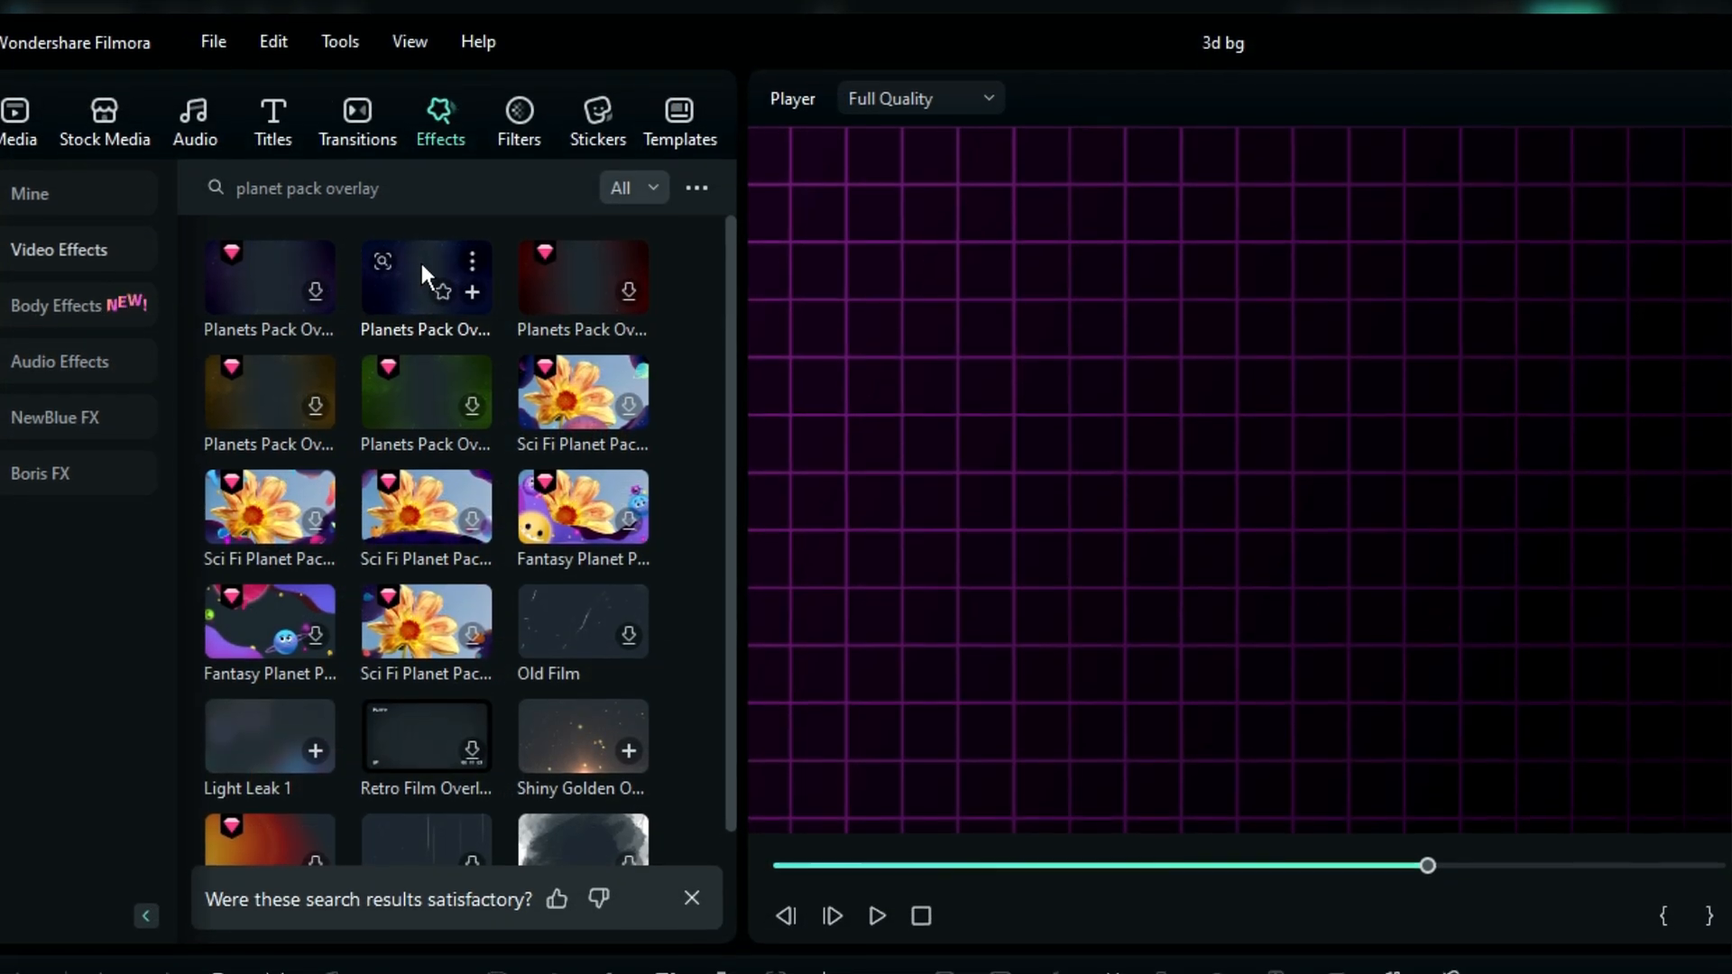
pyautogui.click(438, 263)
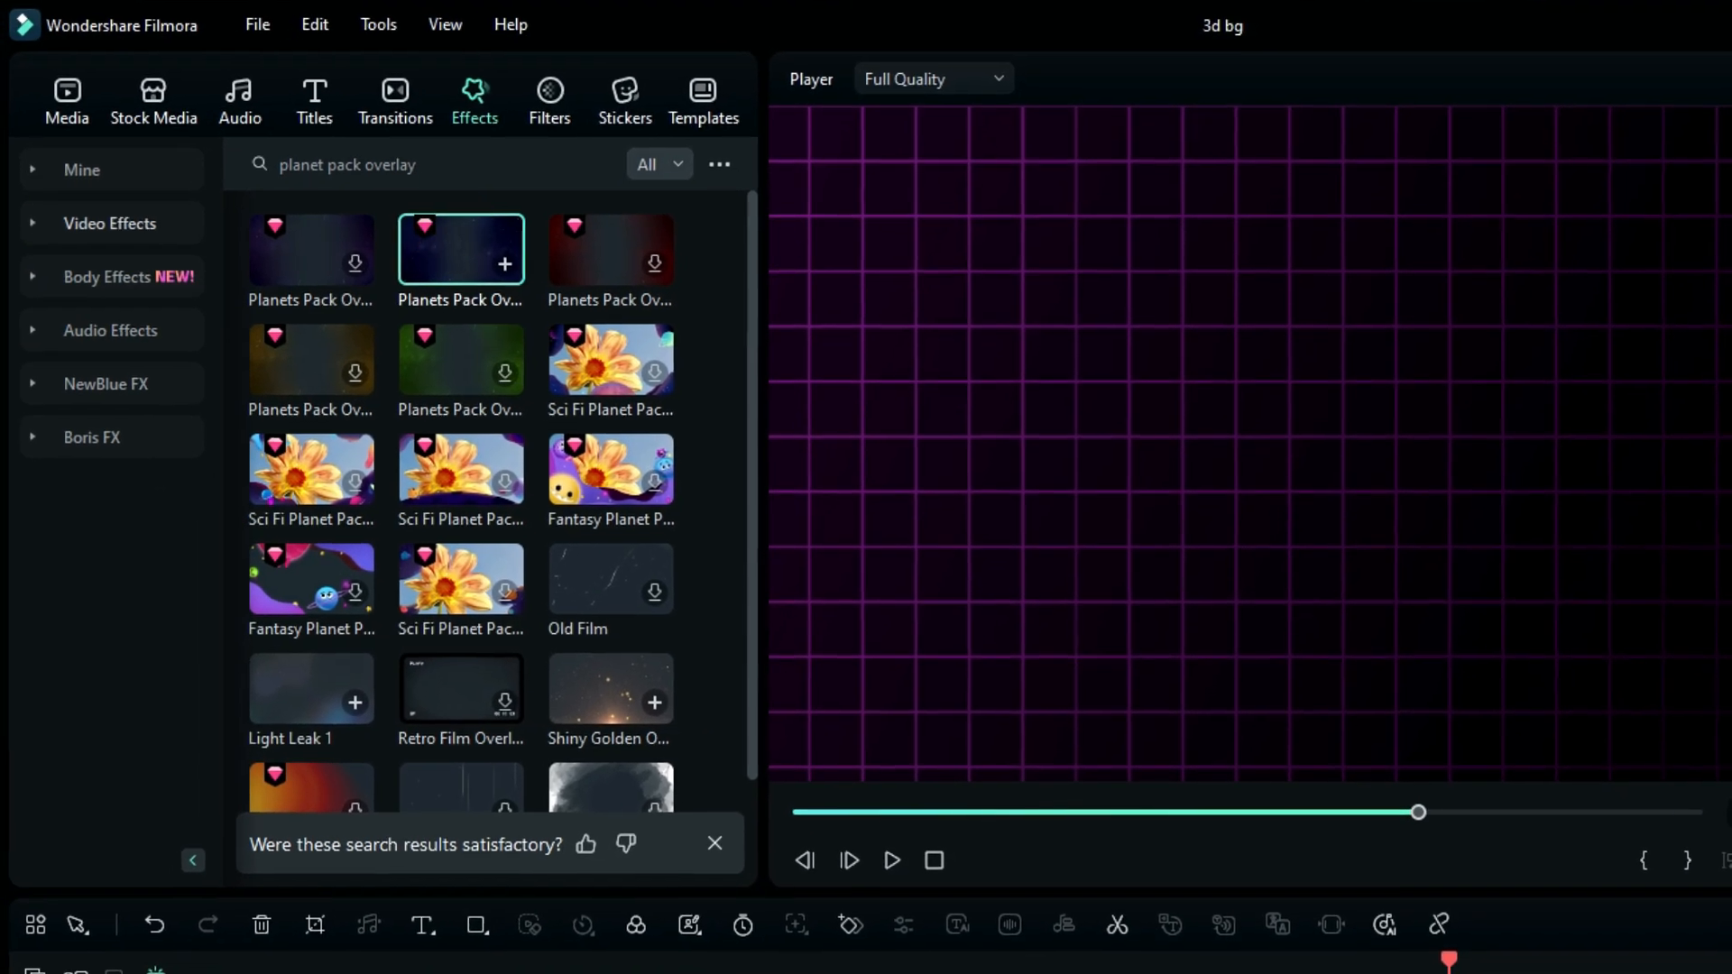
pyautogui.moveTo(462, 250); pyautogui.dragTo(539, 742)
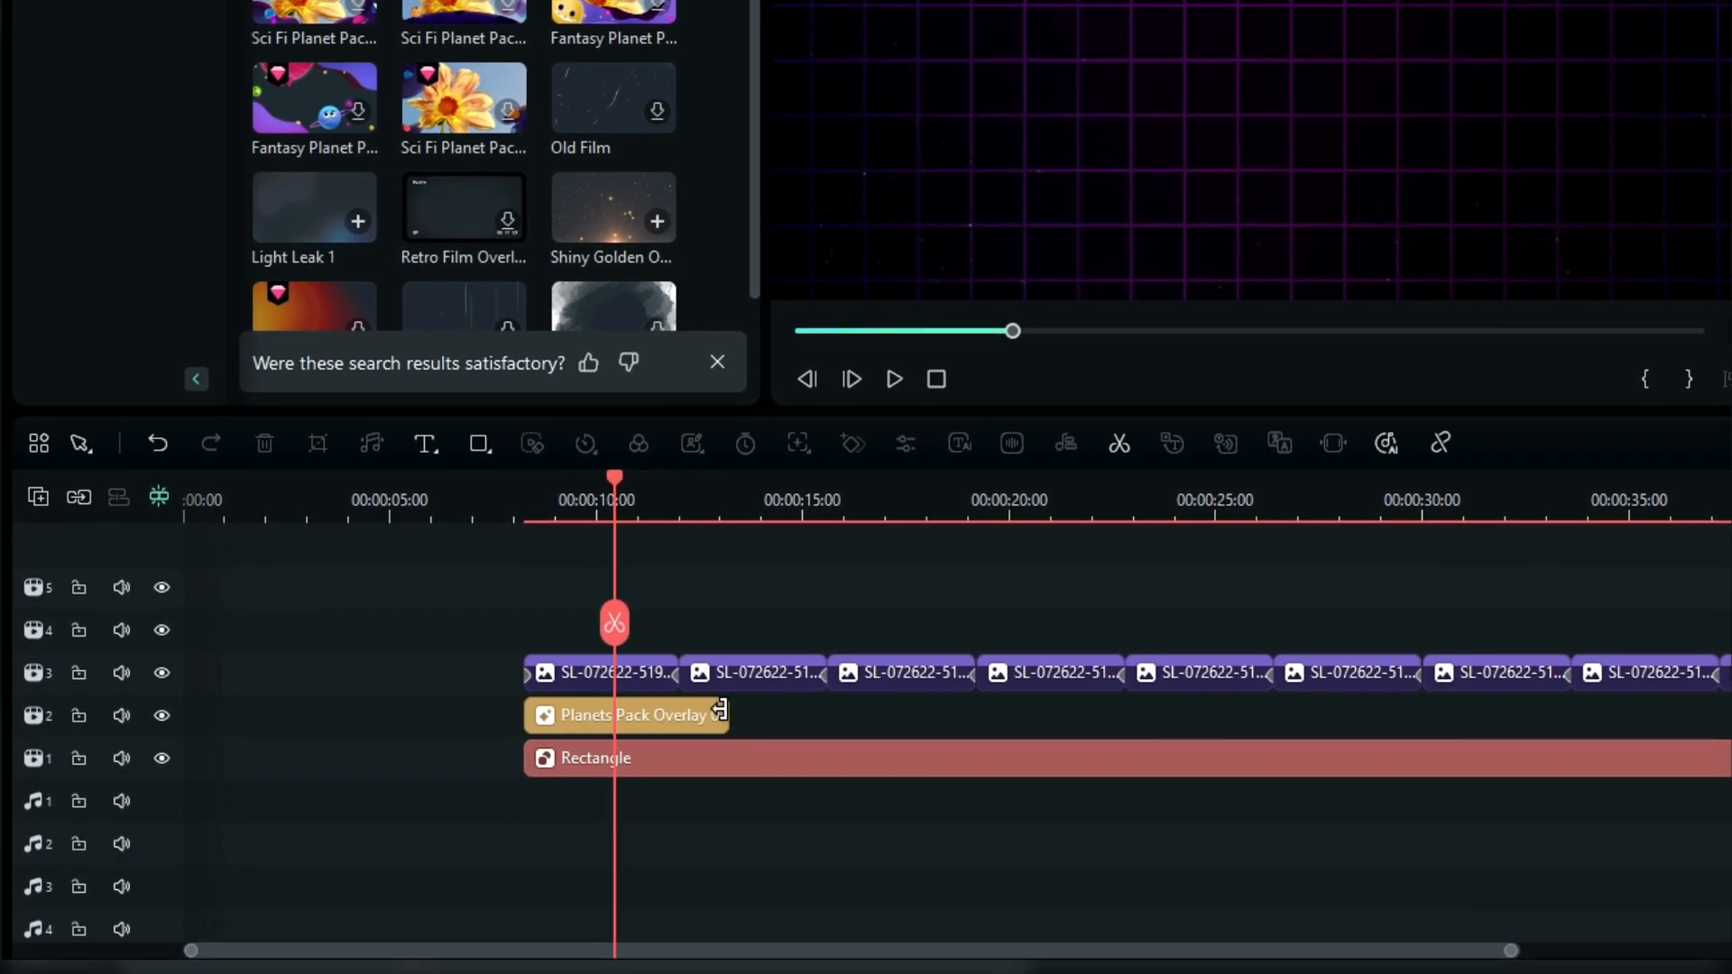
# Extend the Planets Pack Overlay and trim the rectangle so both end with the last grid clip at 00:00:44:10.
pyautogui.moveTo(716, 709); pyautogui.dragTo(1719, 698)
pyautogui.moveTo(1495, 672); pyautogui.dragTo(1588, 686)
pyautogui.moveTo(1563, 772); pyautogui.dragTo(1555, 786)
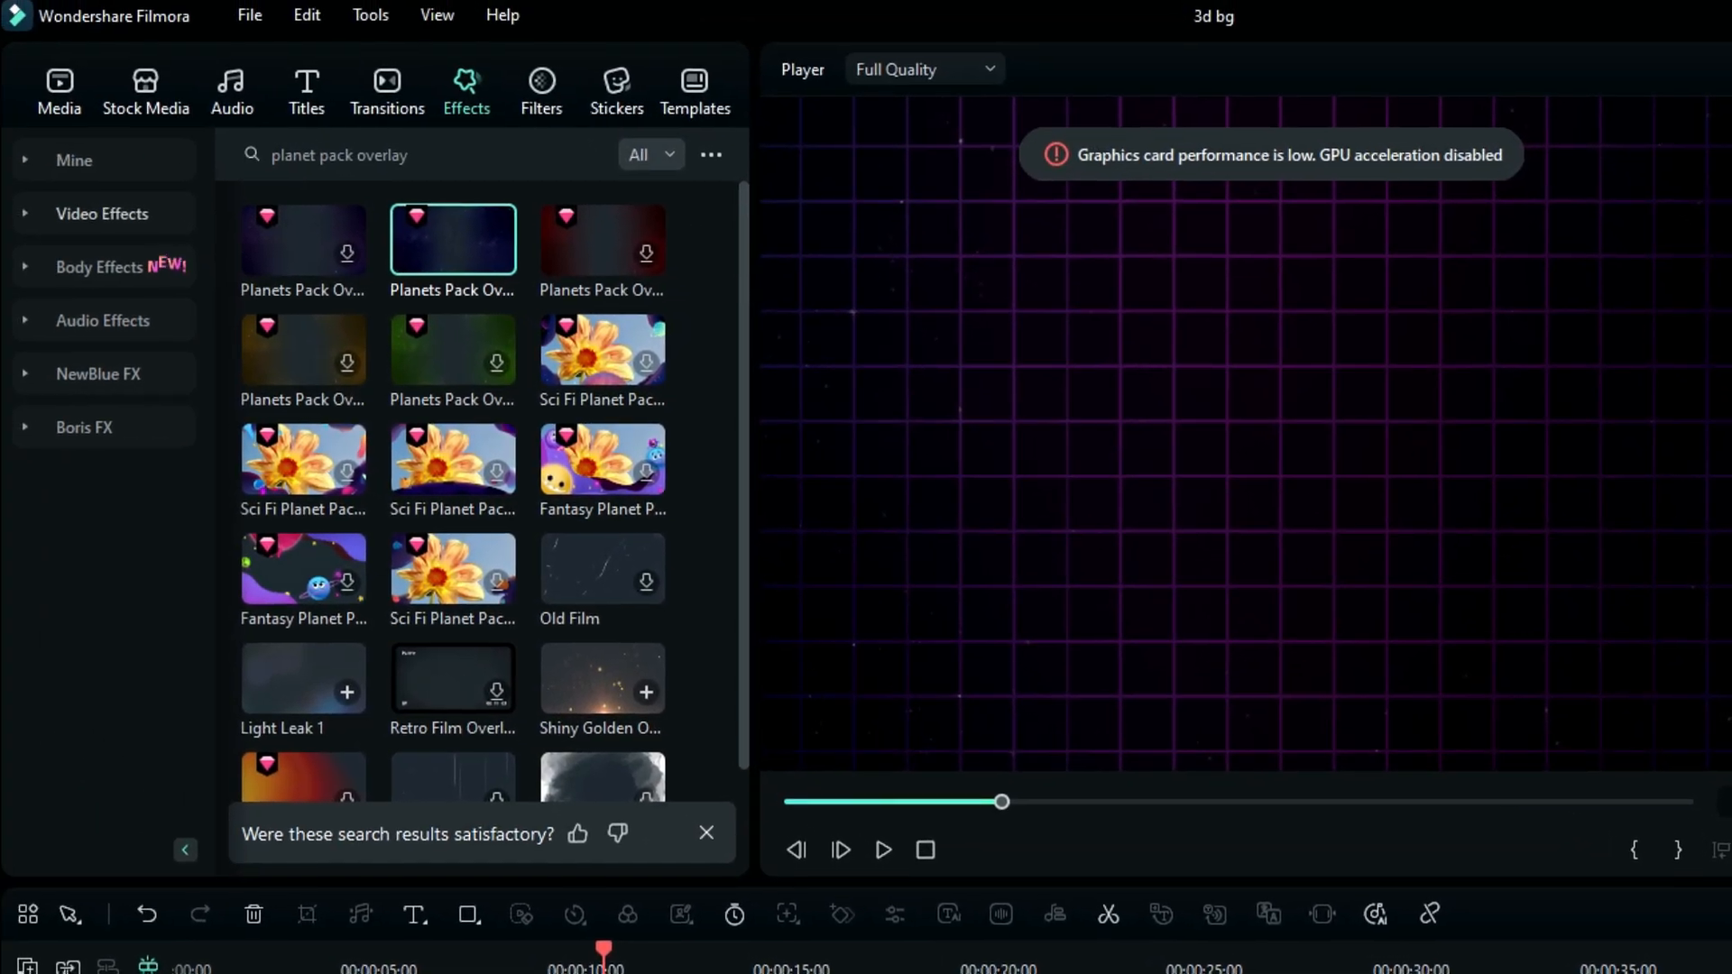
# Add the Black stock image on a track above the grid clips, spanning the whole background.
pyautogui.click(154, 99)
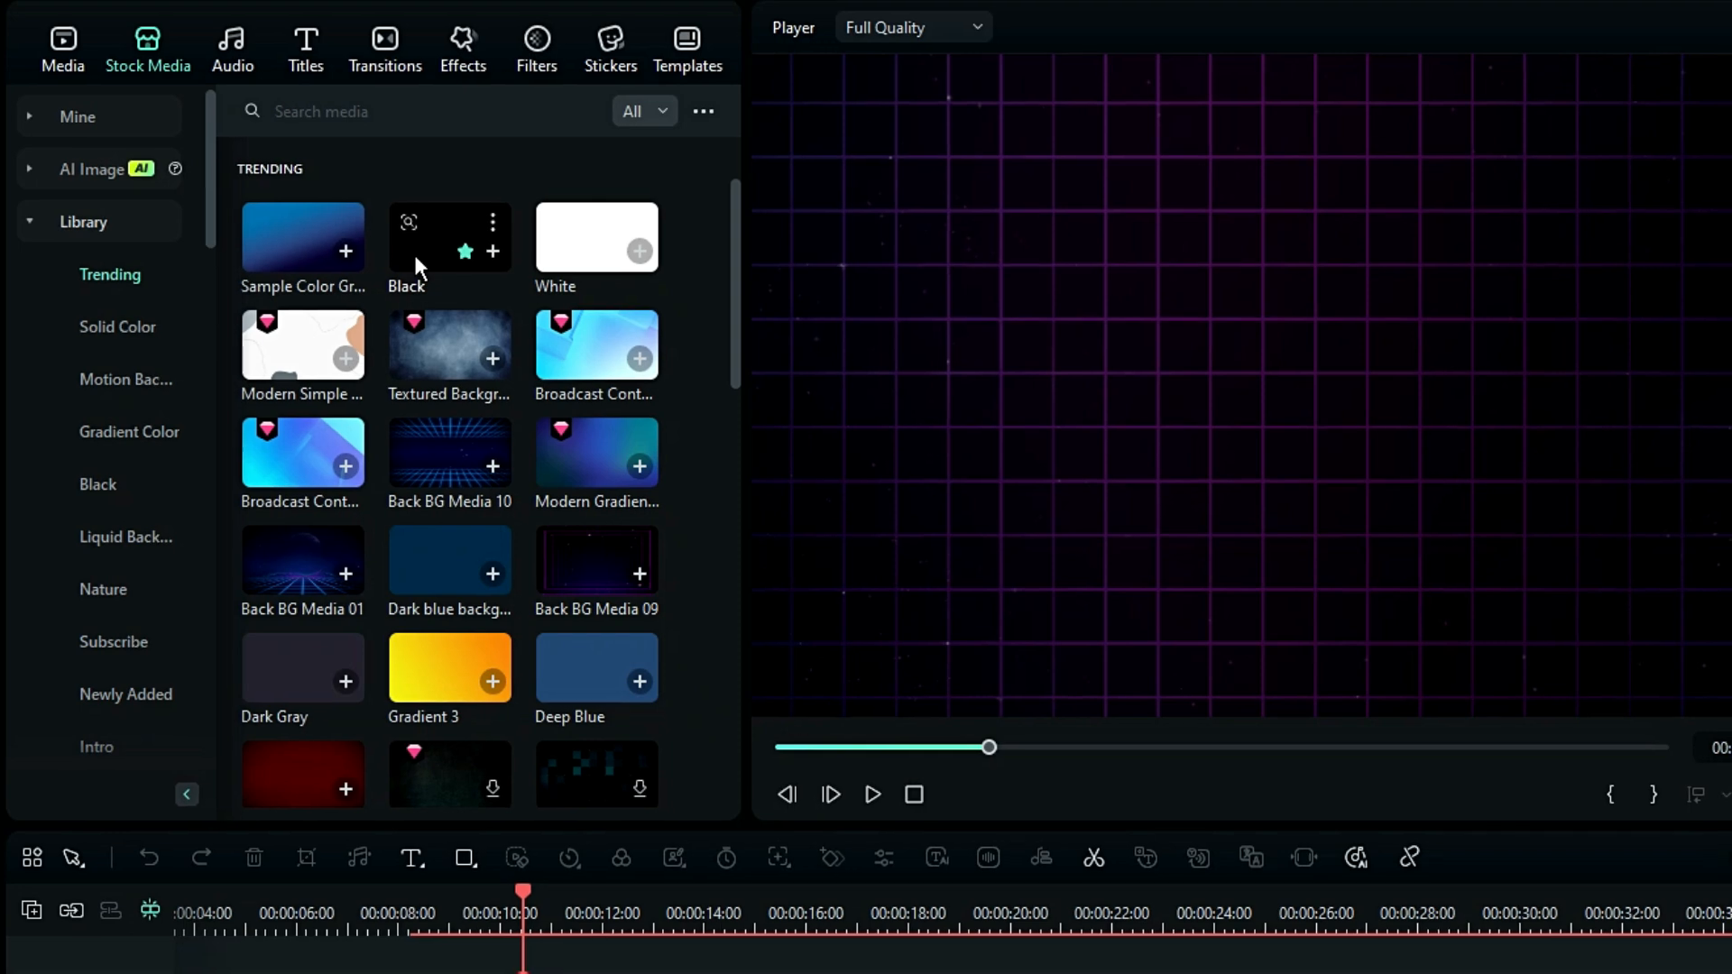
pyautogui.moveTo(479, 328); pyautogui.dragTo(506, 642)
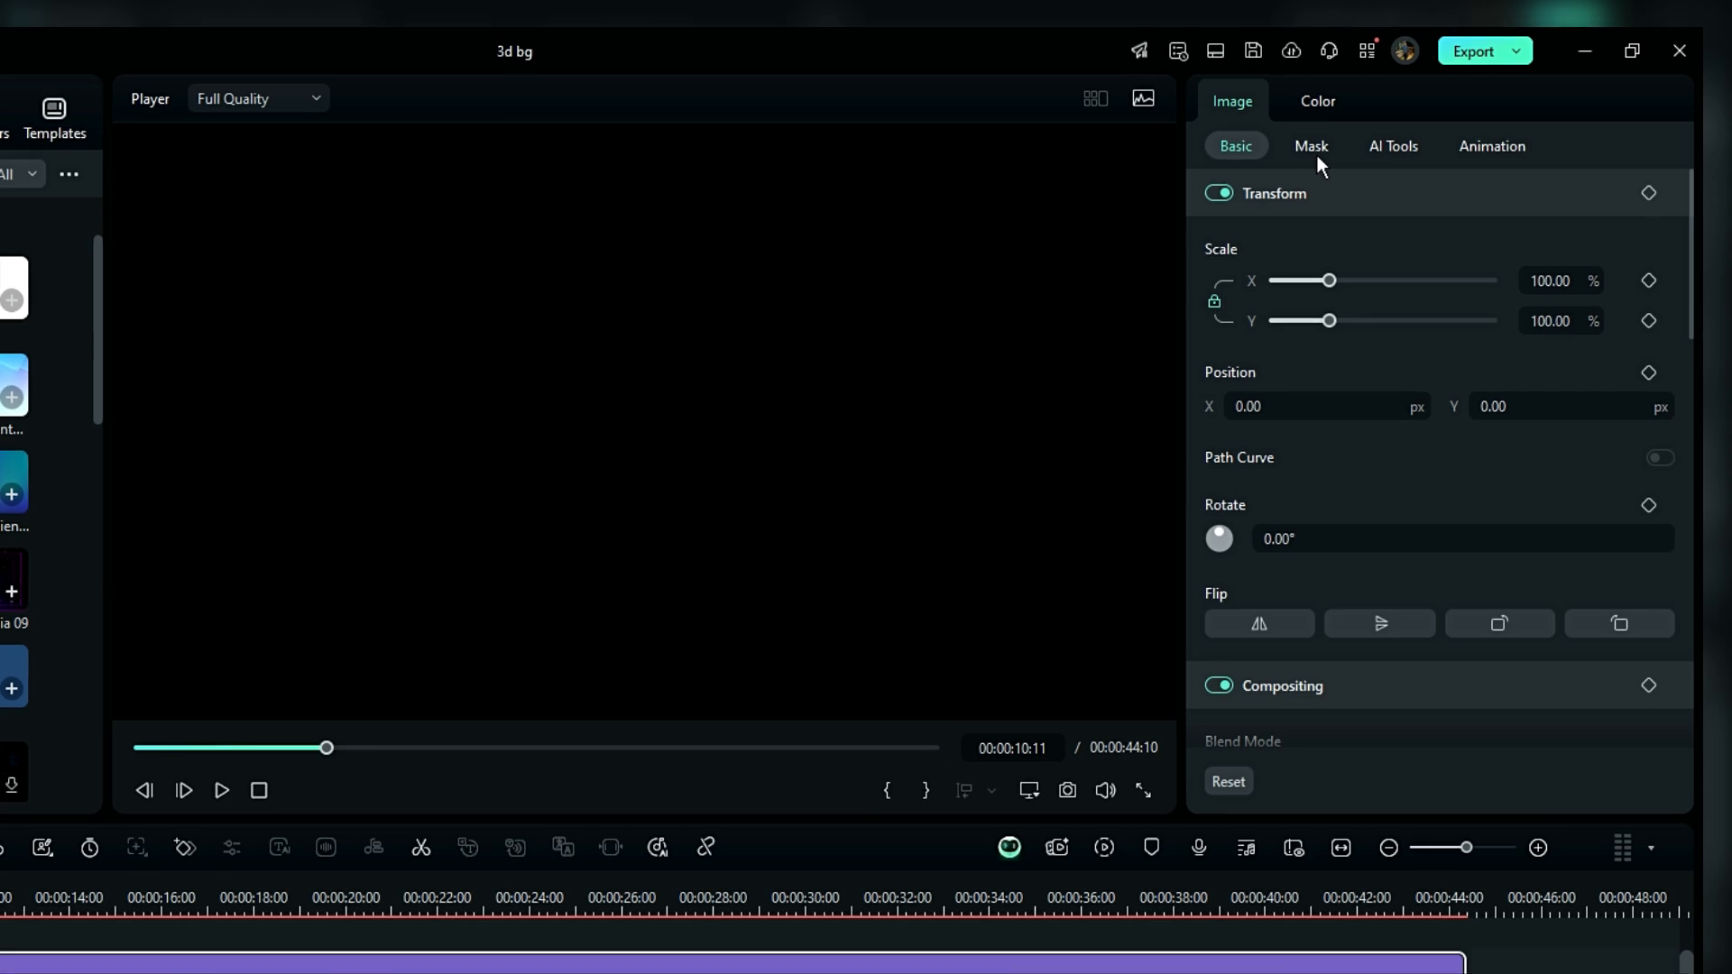
# Apply a Circle mask to the black clip and set its scale to 150% and its width to 37%.
pyautogui.click(1315, 154)
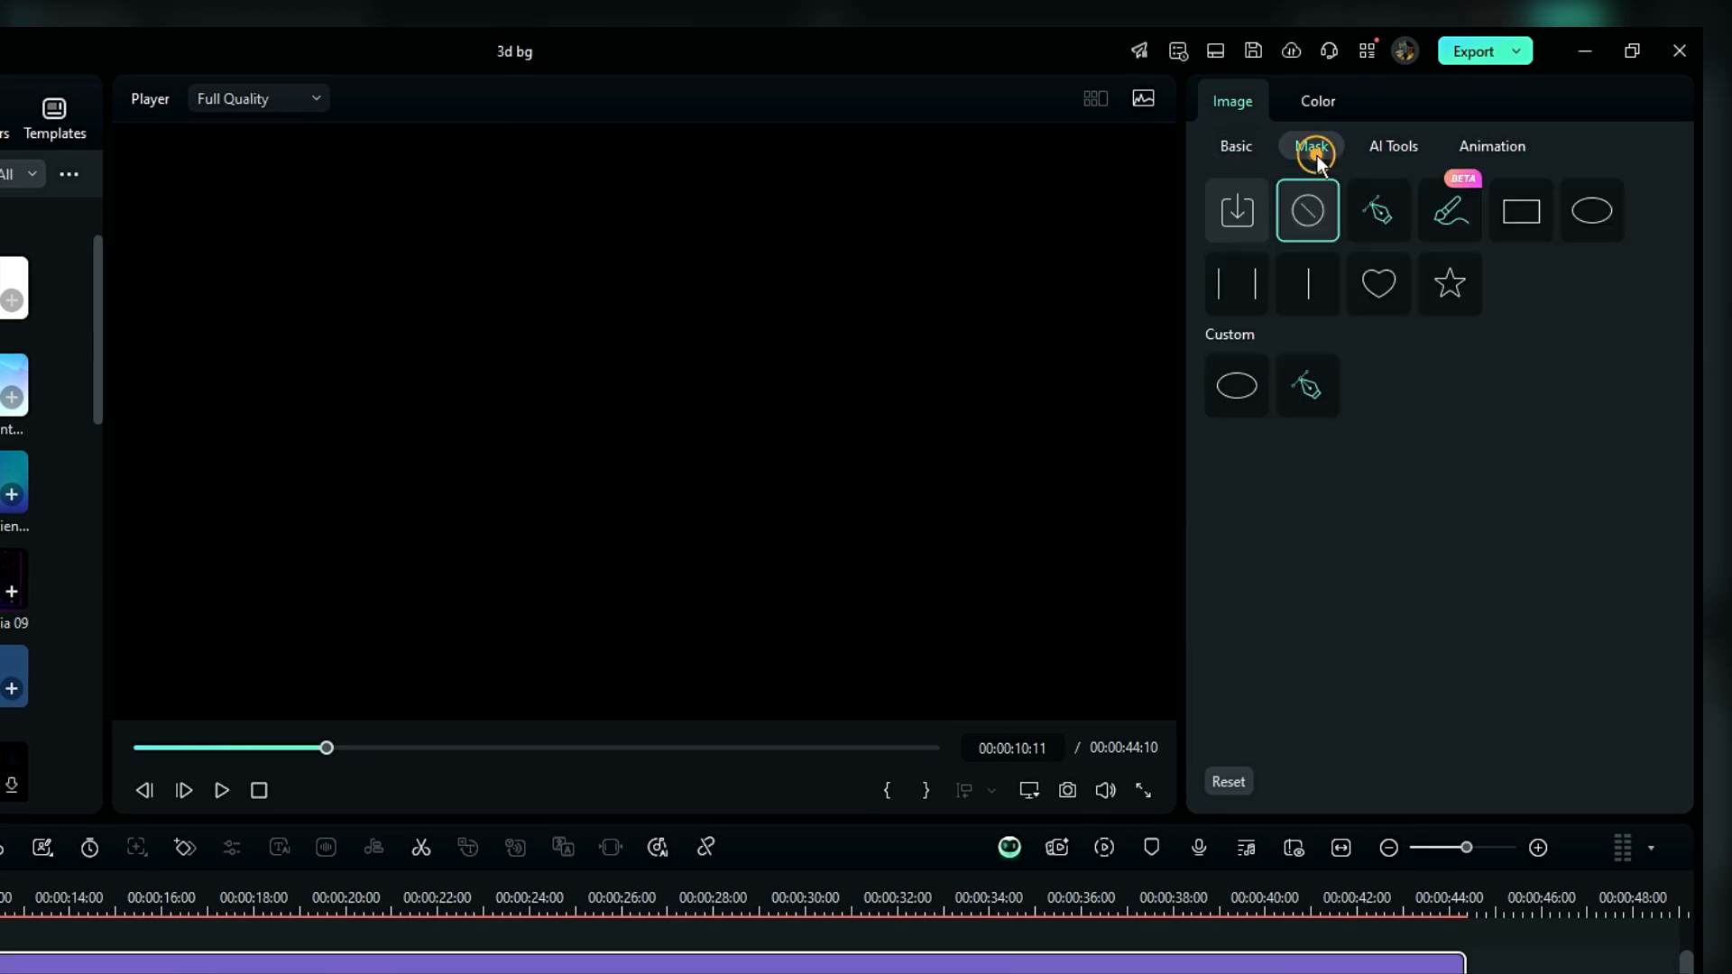
pyautogui.click(1591, 219)
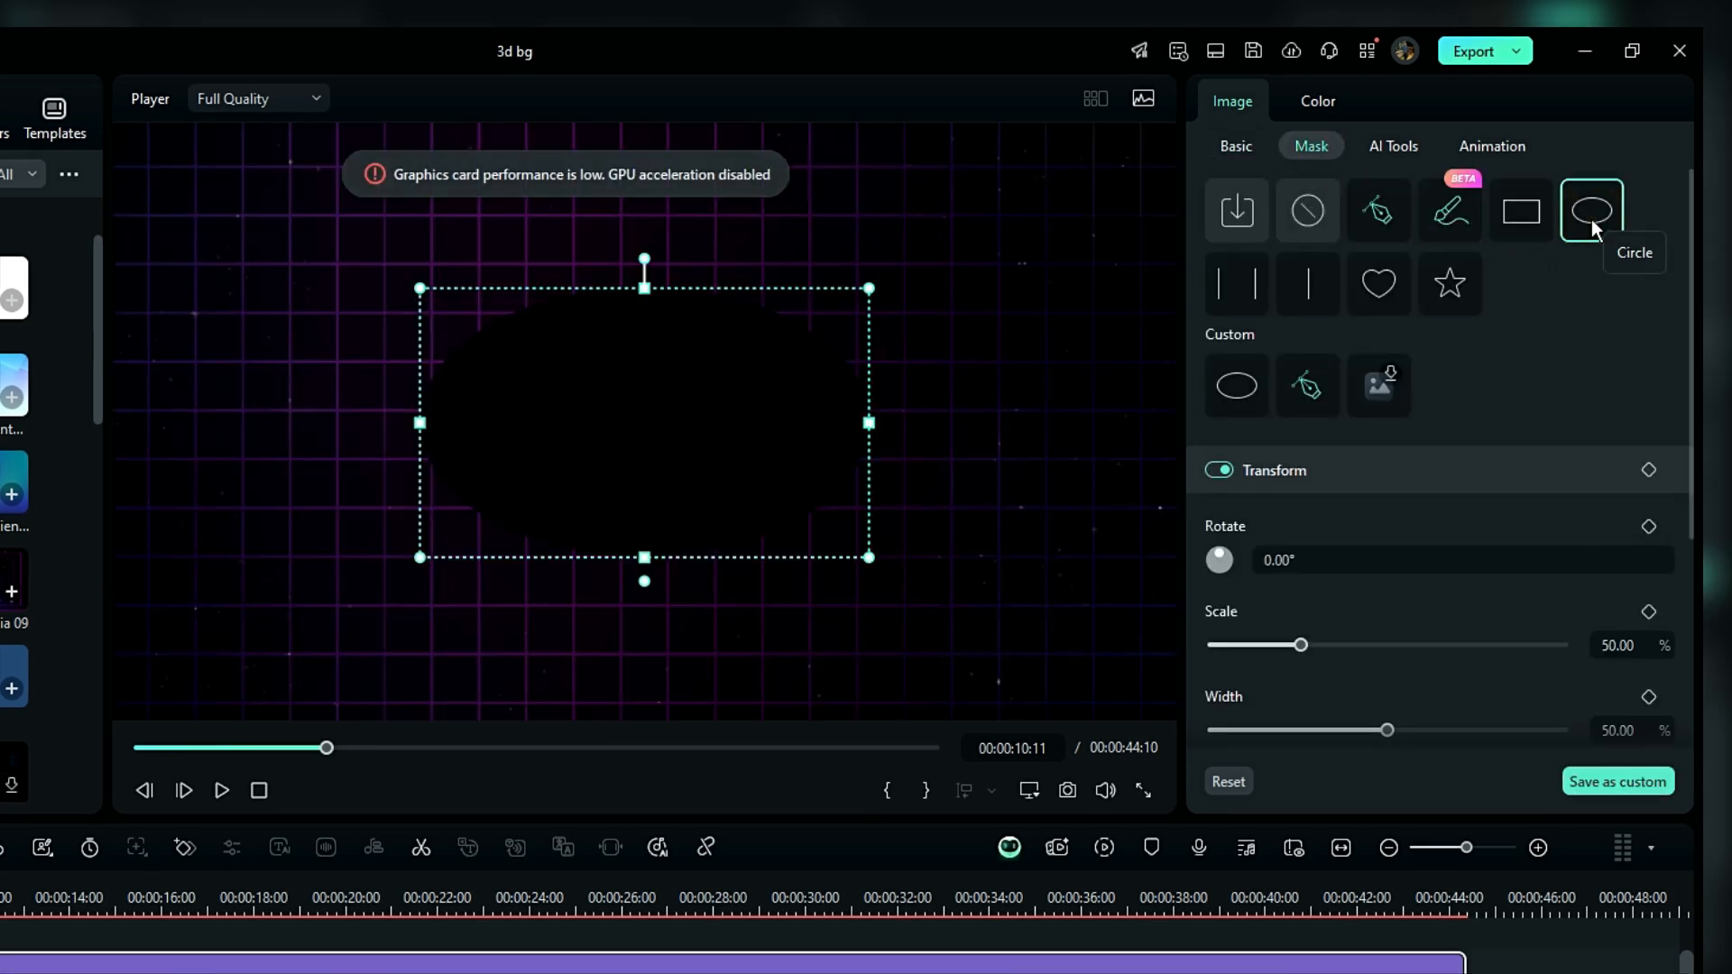
pyautogui.moveTo(871, 288); pyautogui.dragTo(1117, 136)
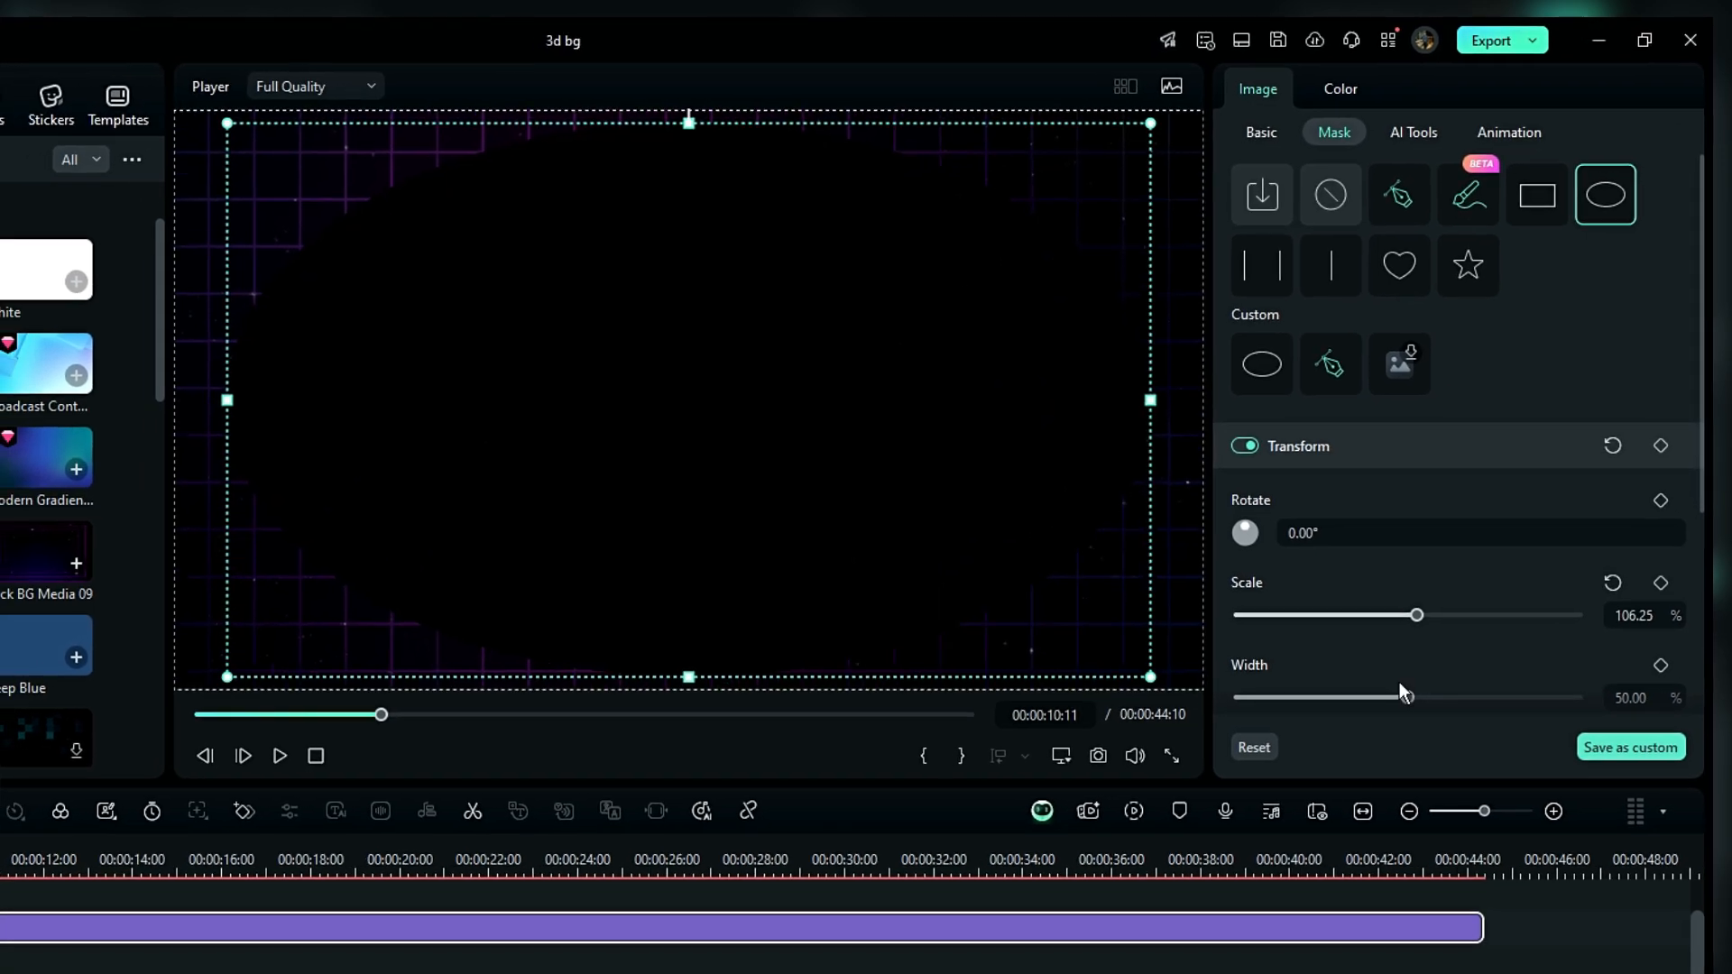
pyautogui.moveTo(1400, 709); pyautogui.dragTo(1357, 718)
pyautogui.moveTo(1409, 626); pyautogui.dragTo(1481, 668)
pyautogui.doubleClick(1648, 577)
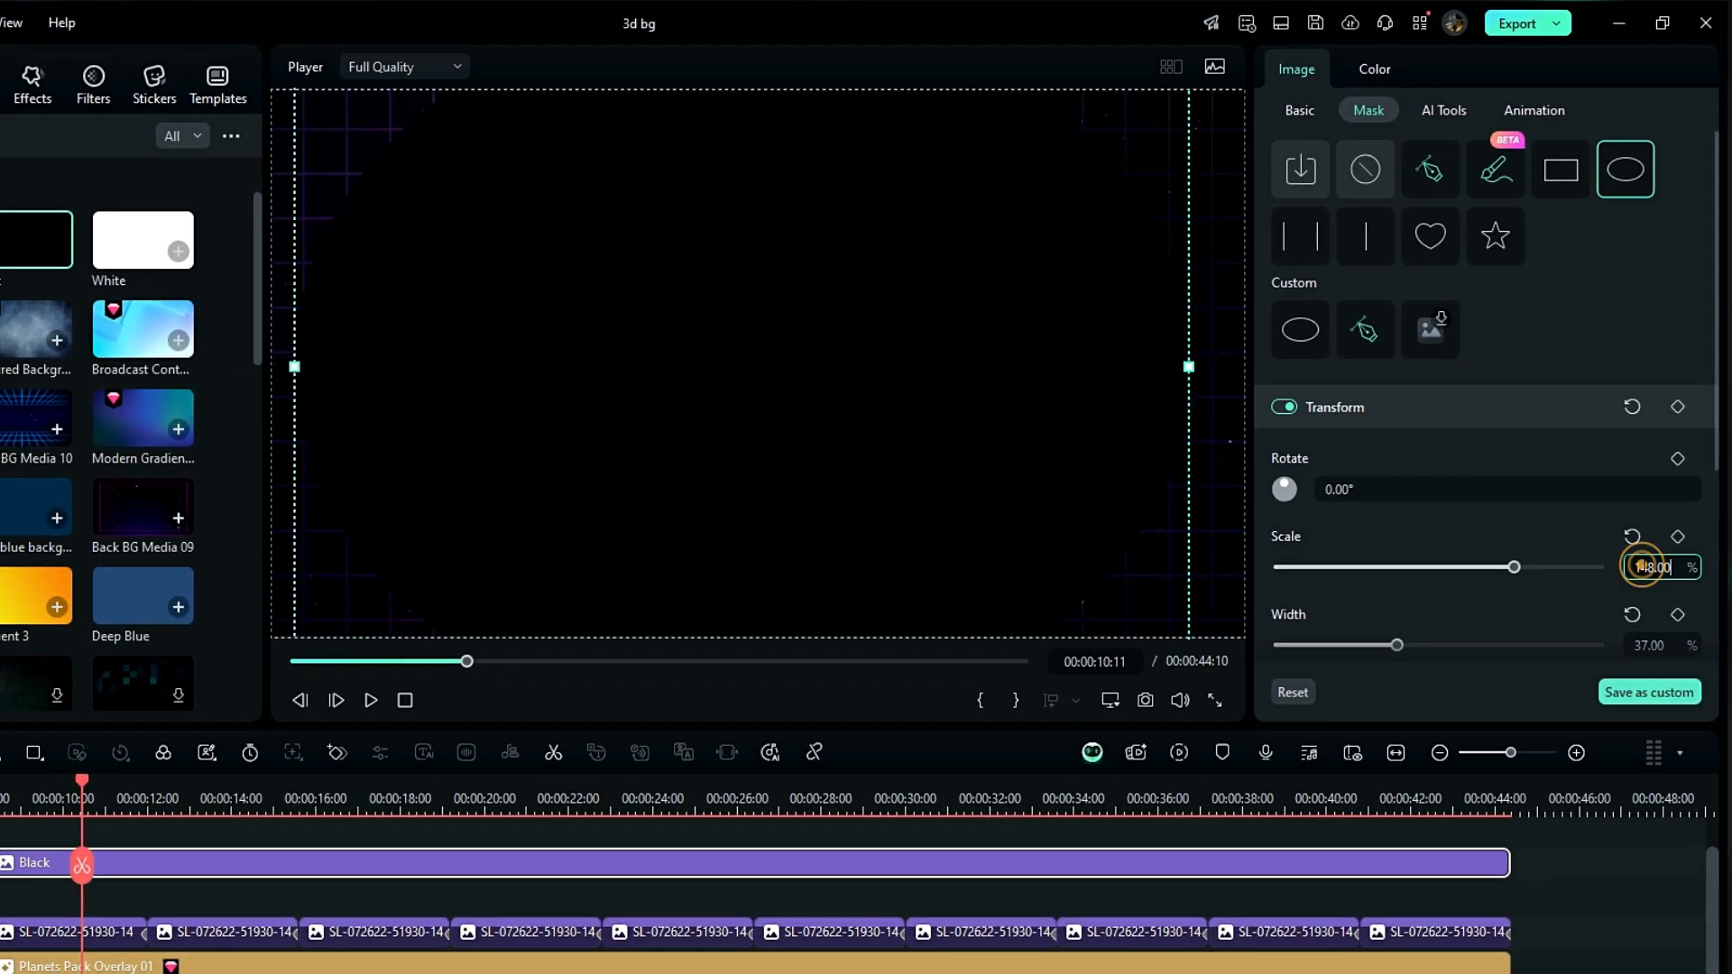
pyautogui.write('150')
pyautogui.press('Return')
# Lower the black clip's opacity to 64.
pyautogui.scroll(-3, 1660, 326)
pyautogui.moveTo(1720, 281)
pyautogui.mouseDown()
pyautogui.moveTo(1719, 206)
pyautogui.moveTo(1717, 258)
pyautogui.mouseUp()
pyautogui.click(1311, 105)
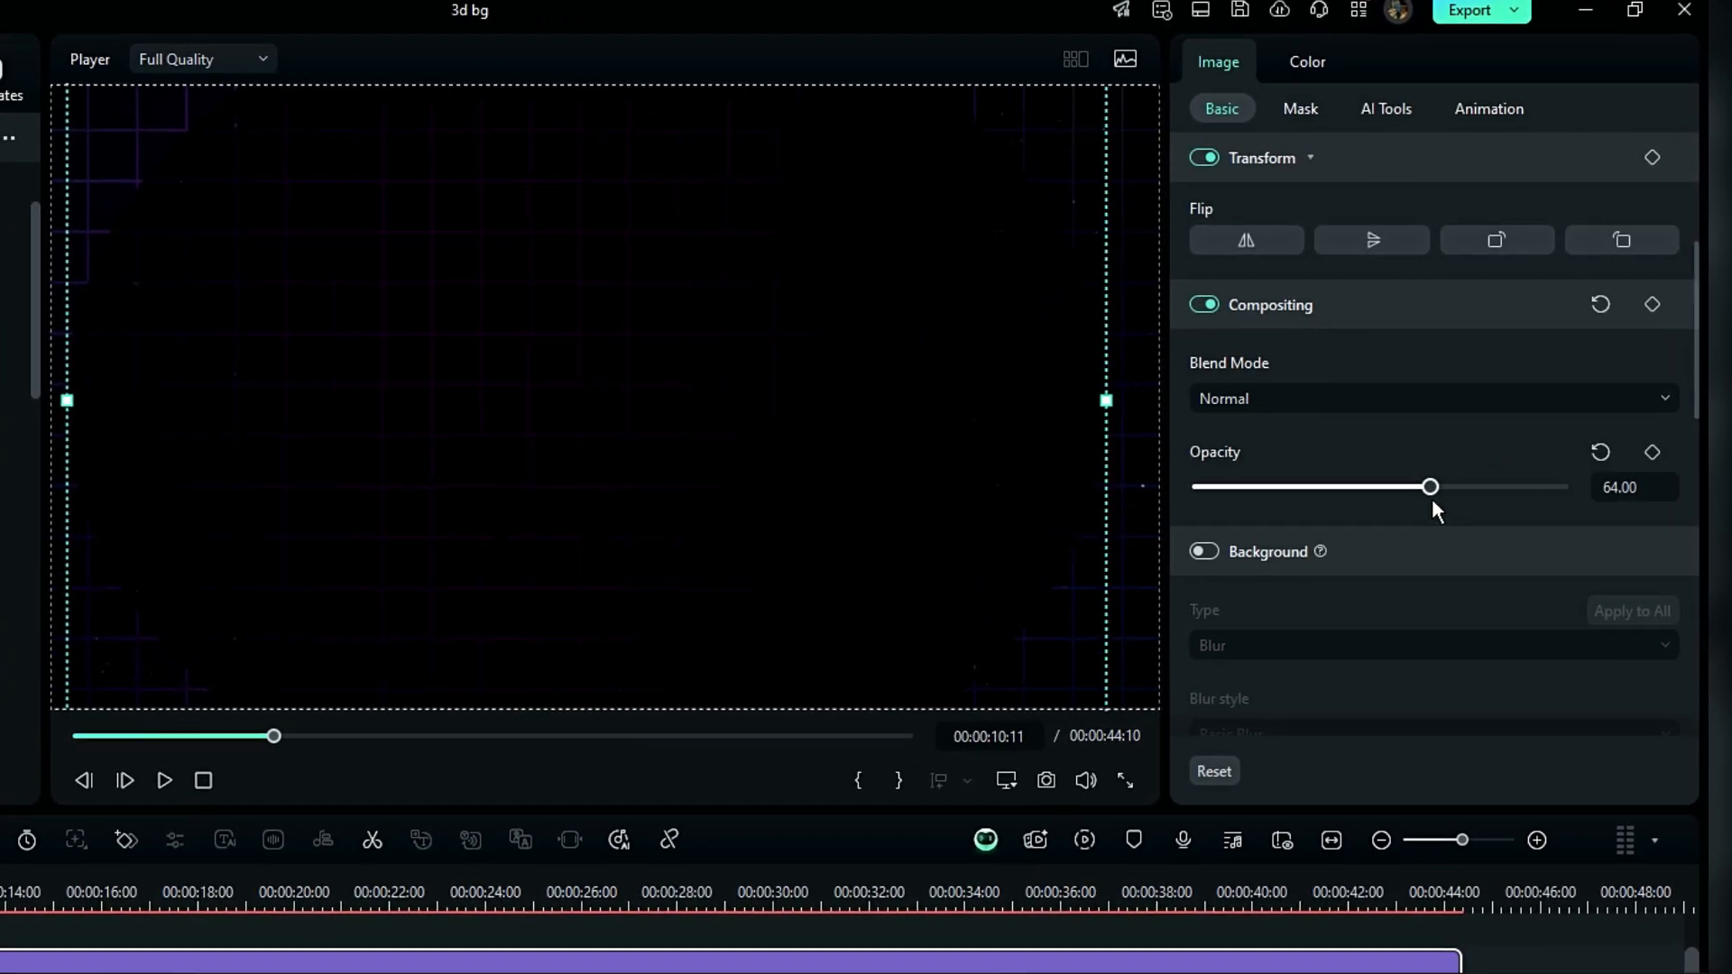
# Set the circle mask's blur strength to 27% and invert the mask to form a soft vignette.
pyautogui.click(1300, 108)
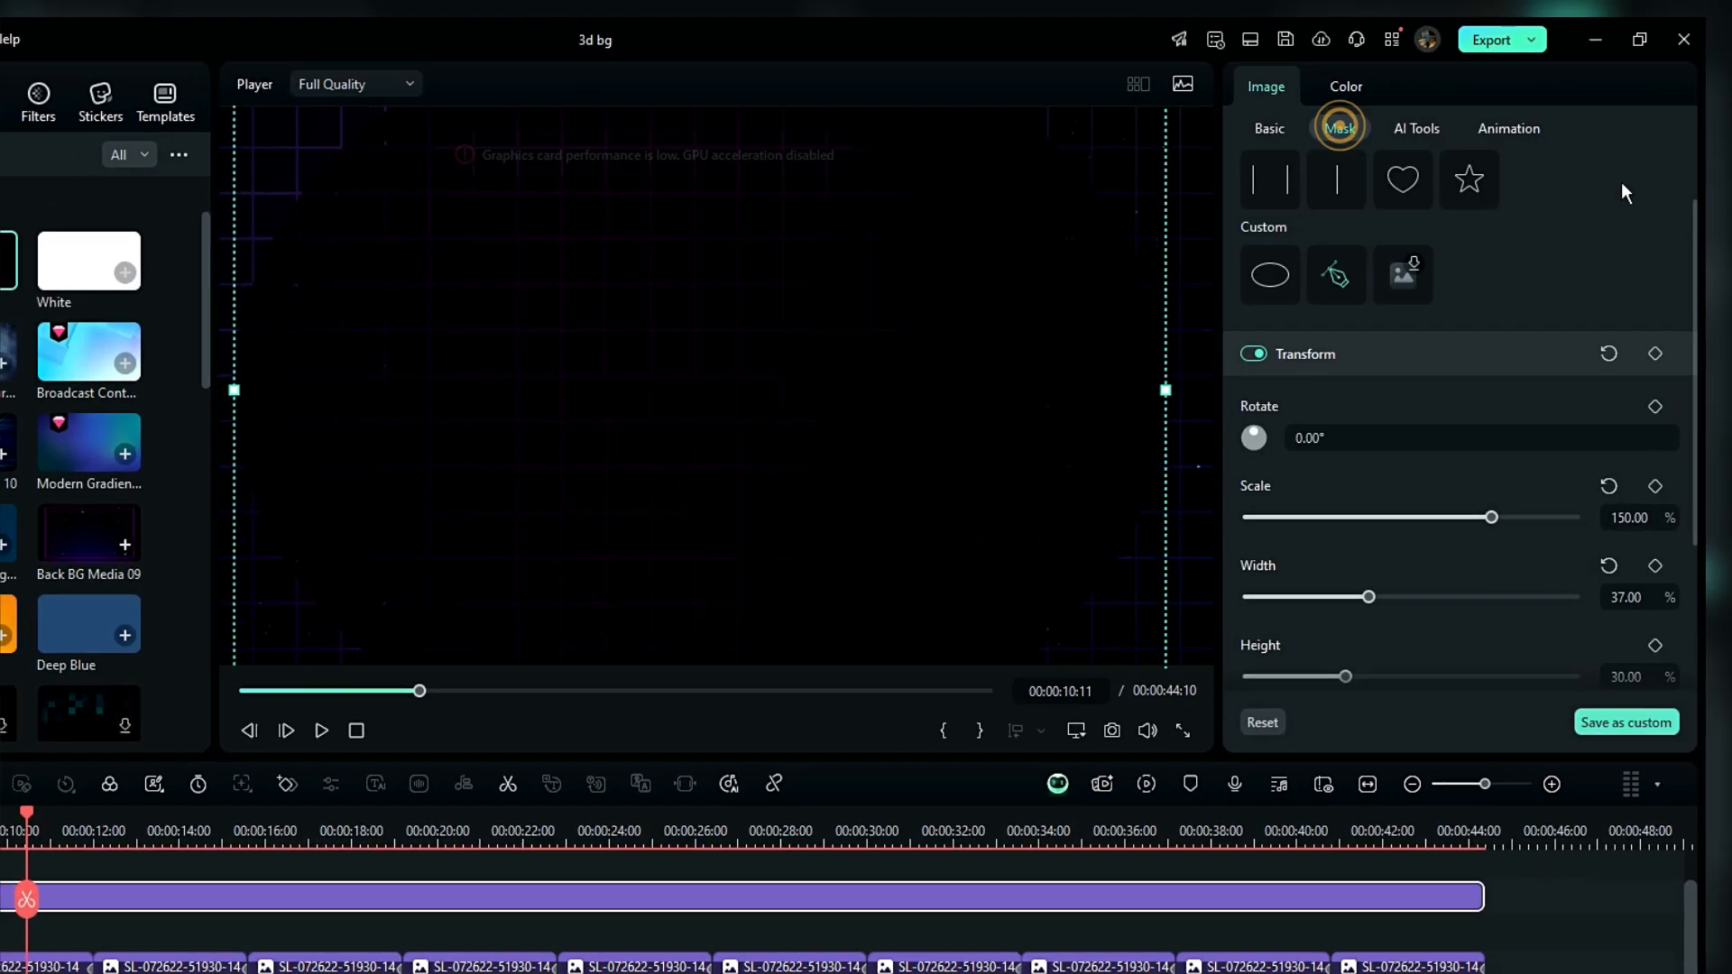
pyautogui.moveTo(1696, 248); pyautogui.dragTo(1696, 390)
pyautogui.moveTo(1296, 608); pyautogui.dragTo(1342, 621)
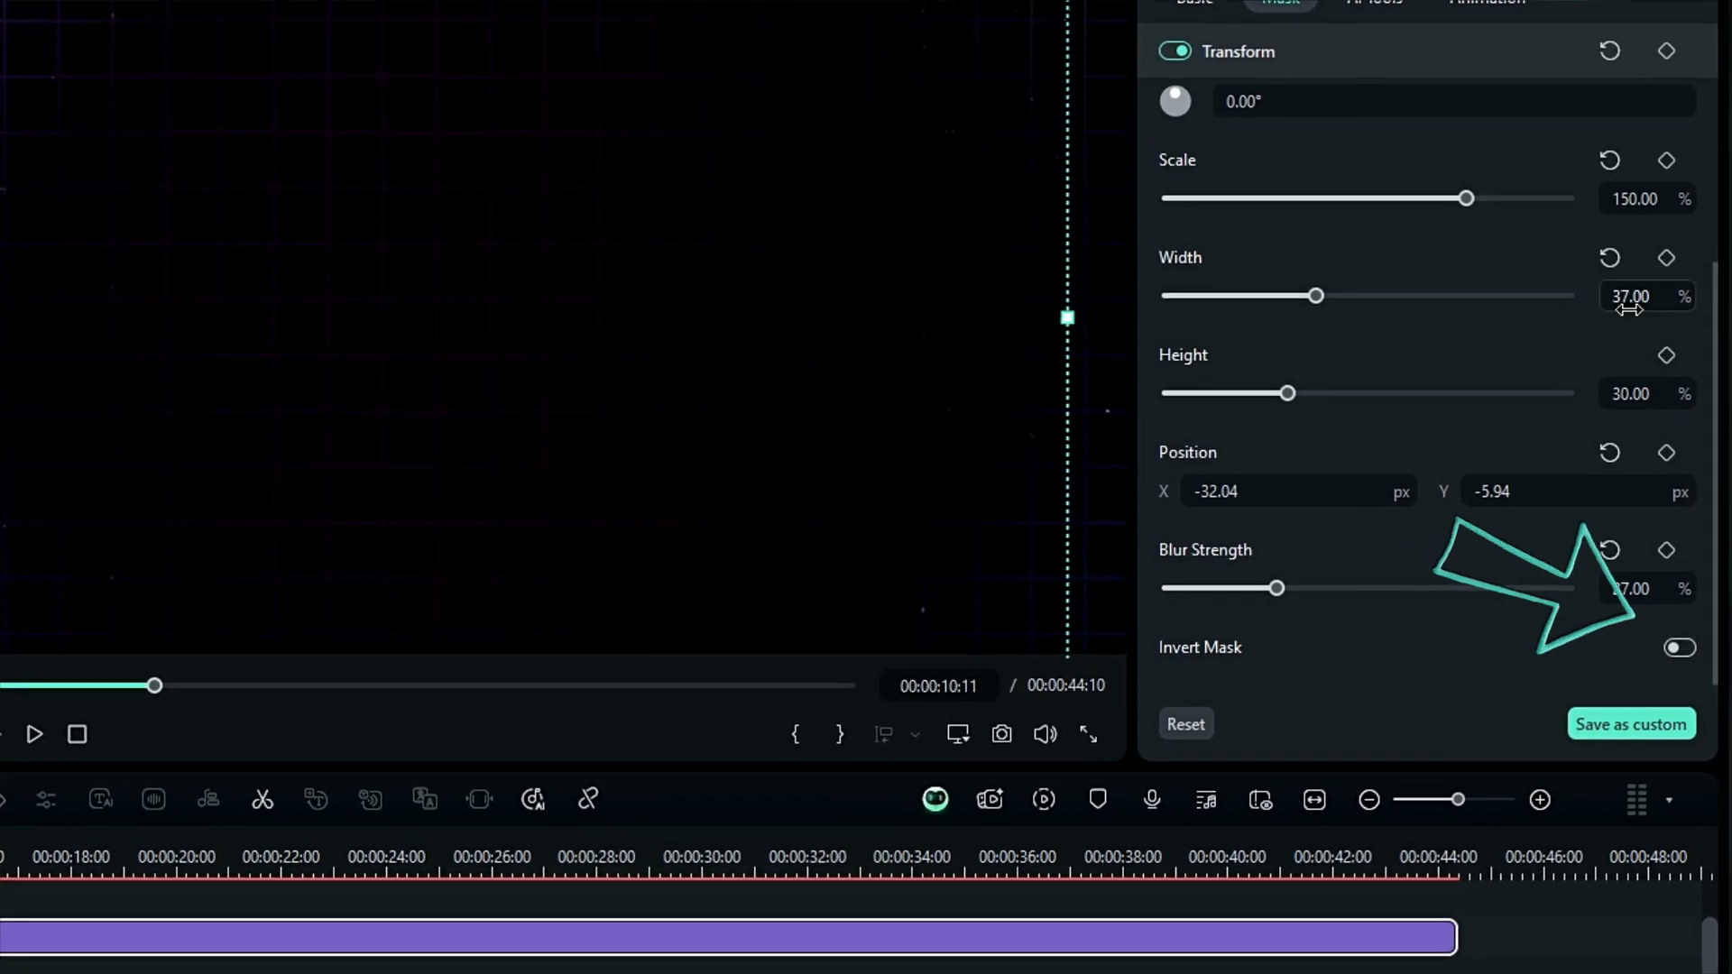
pyautogui.click(1673, 639)
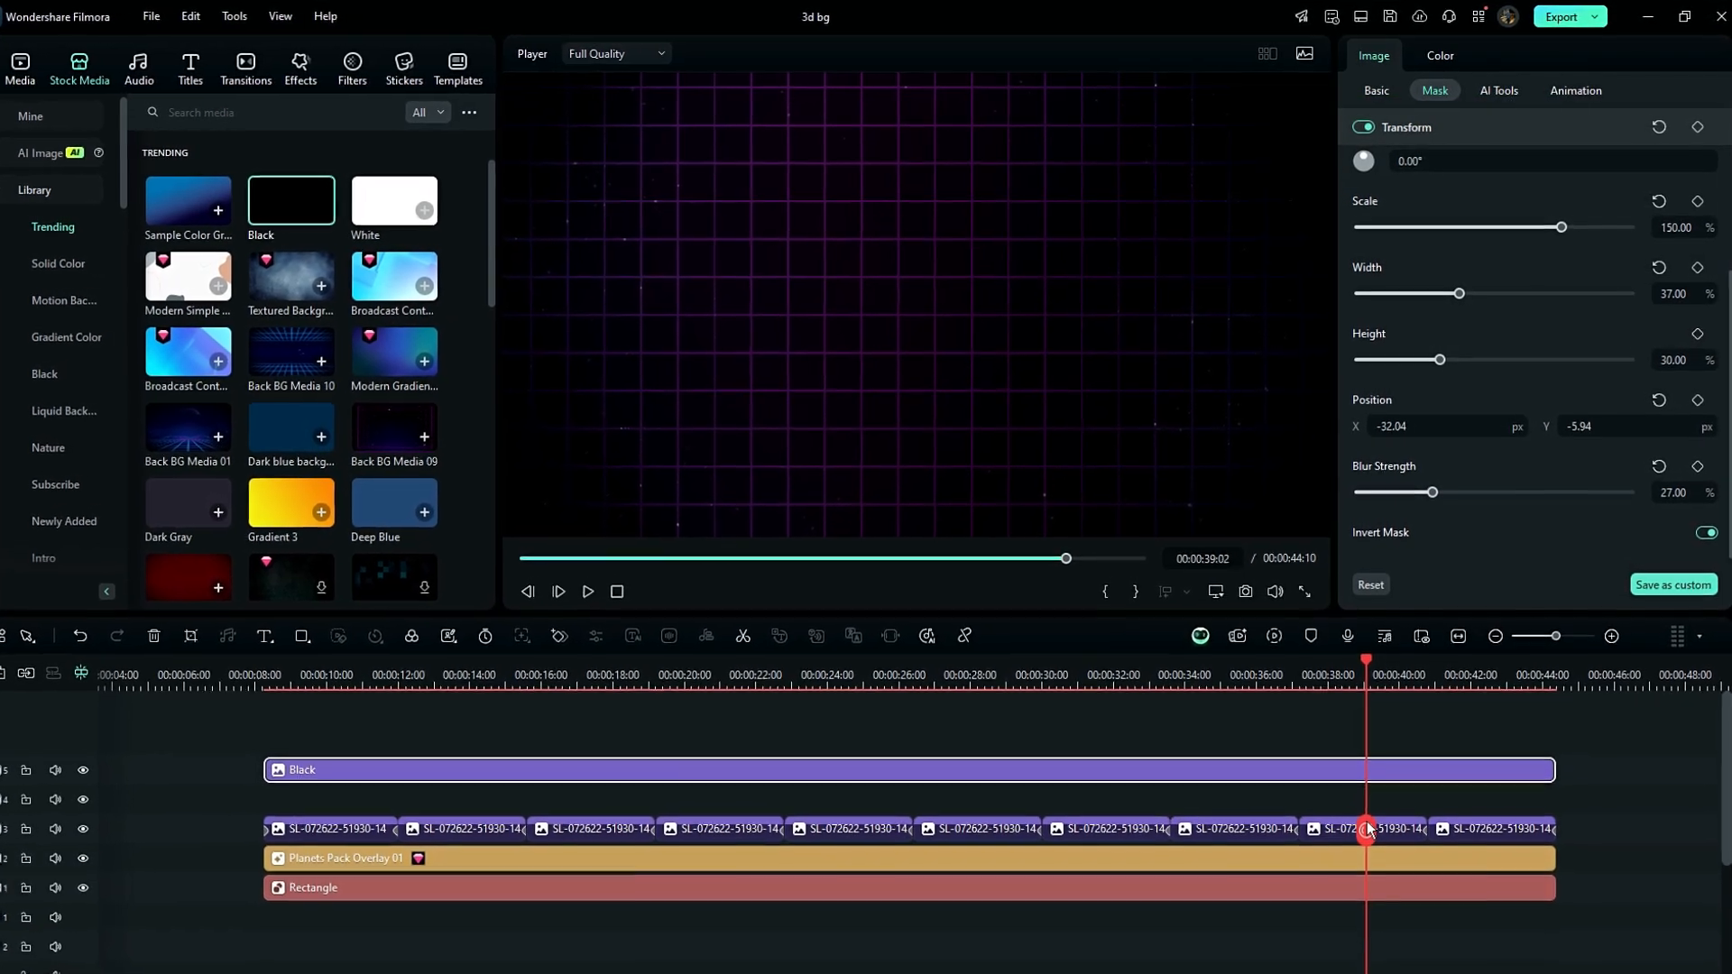
# Select all clips on the timeline and combine them into a compound clip named "BG tutorial".
pyautogui.moveTo(1367, 834); pyautogui.dragTo(660, 837)
pyautogui.moveTo(267, 738); pyautogui.dragTo(1557, 884)
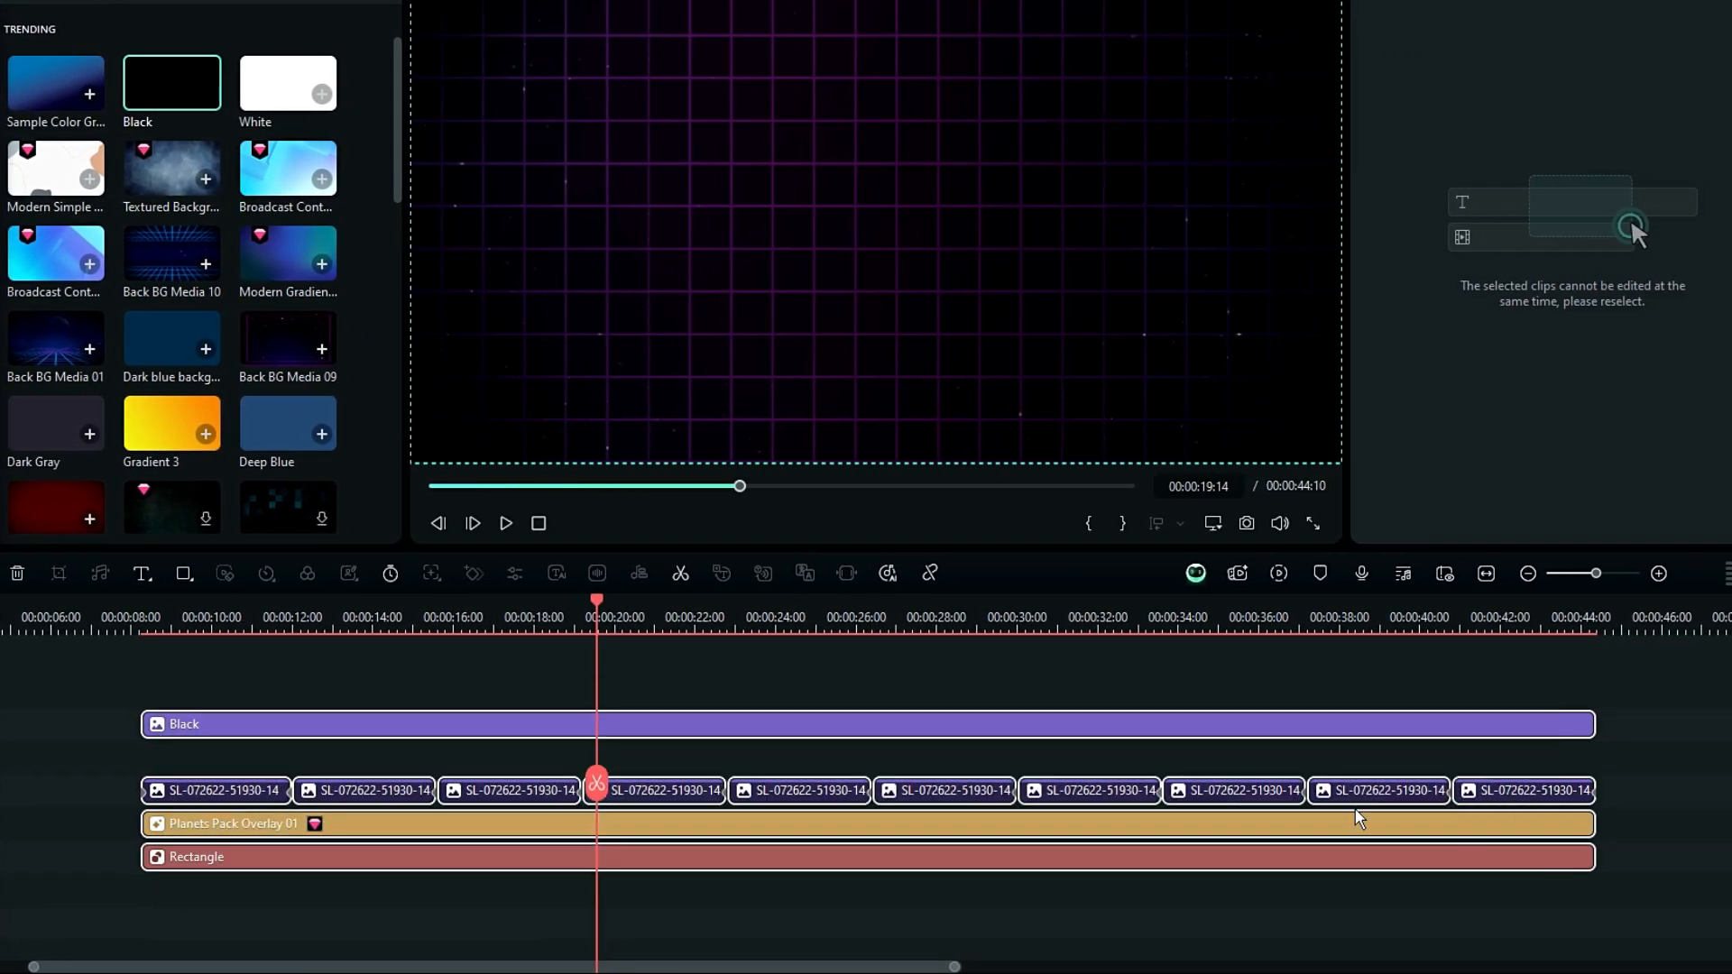
pyautogui.rightClick(961, 720)
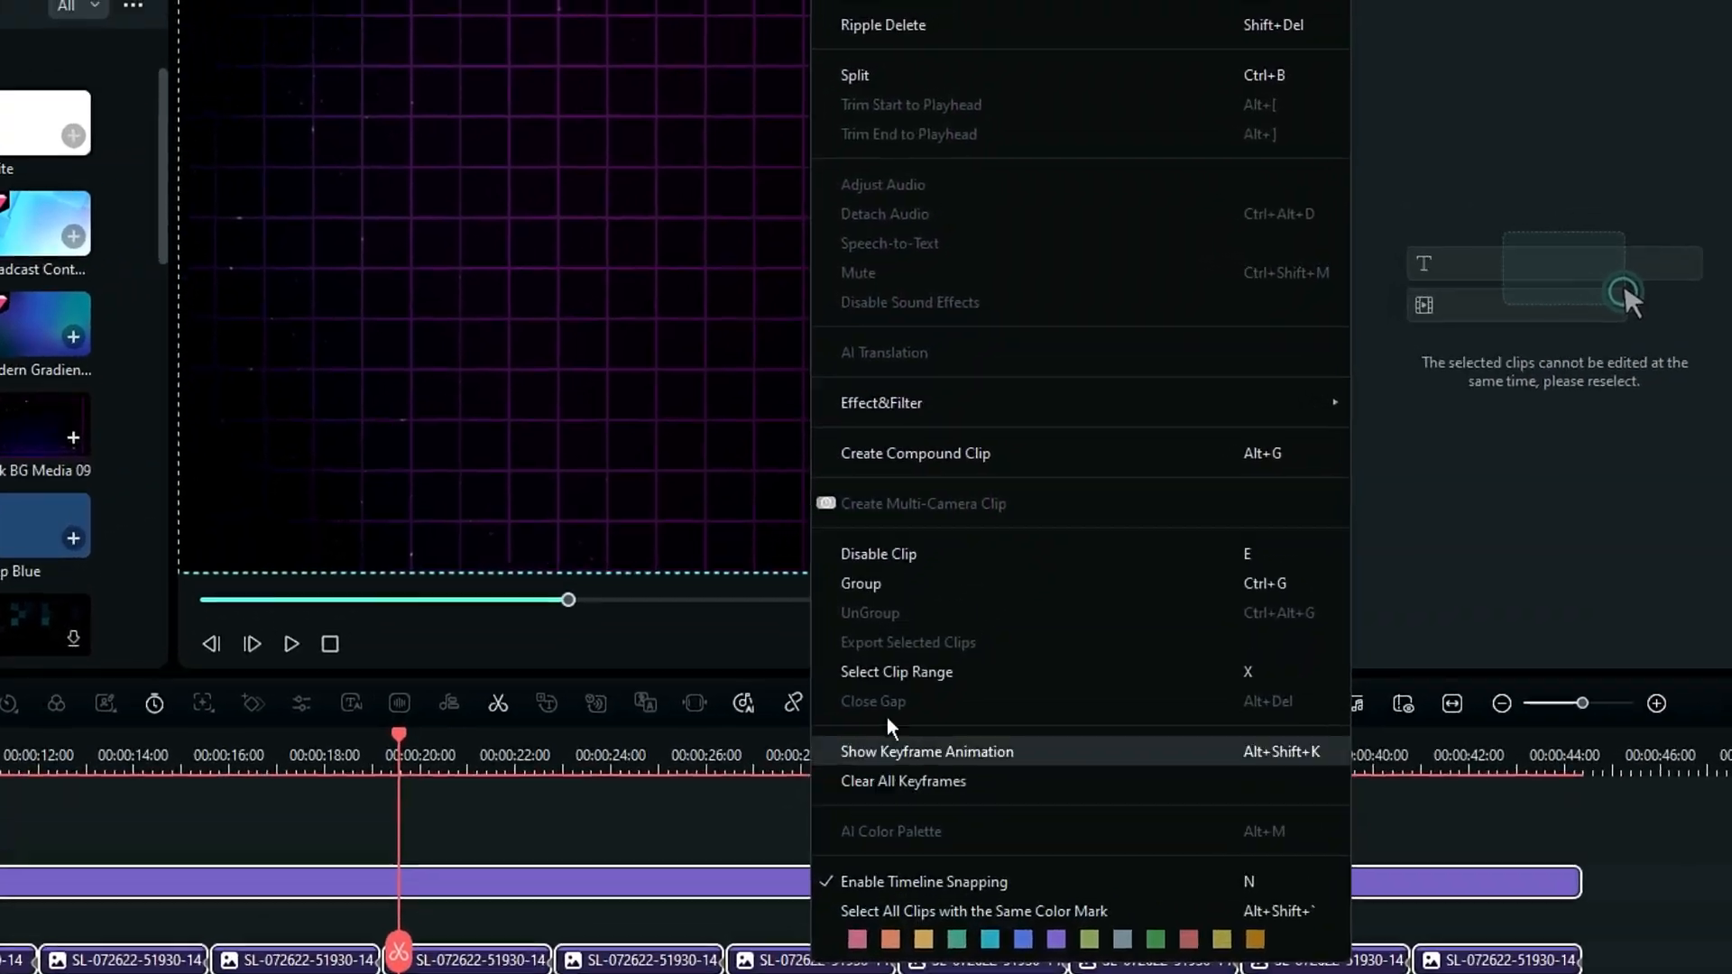
pyautogui.click(915, 453)
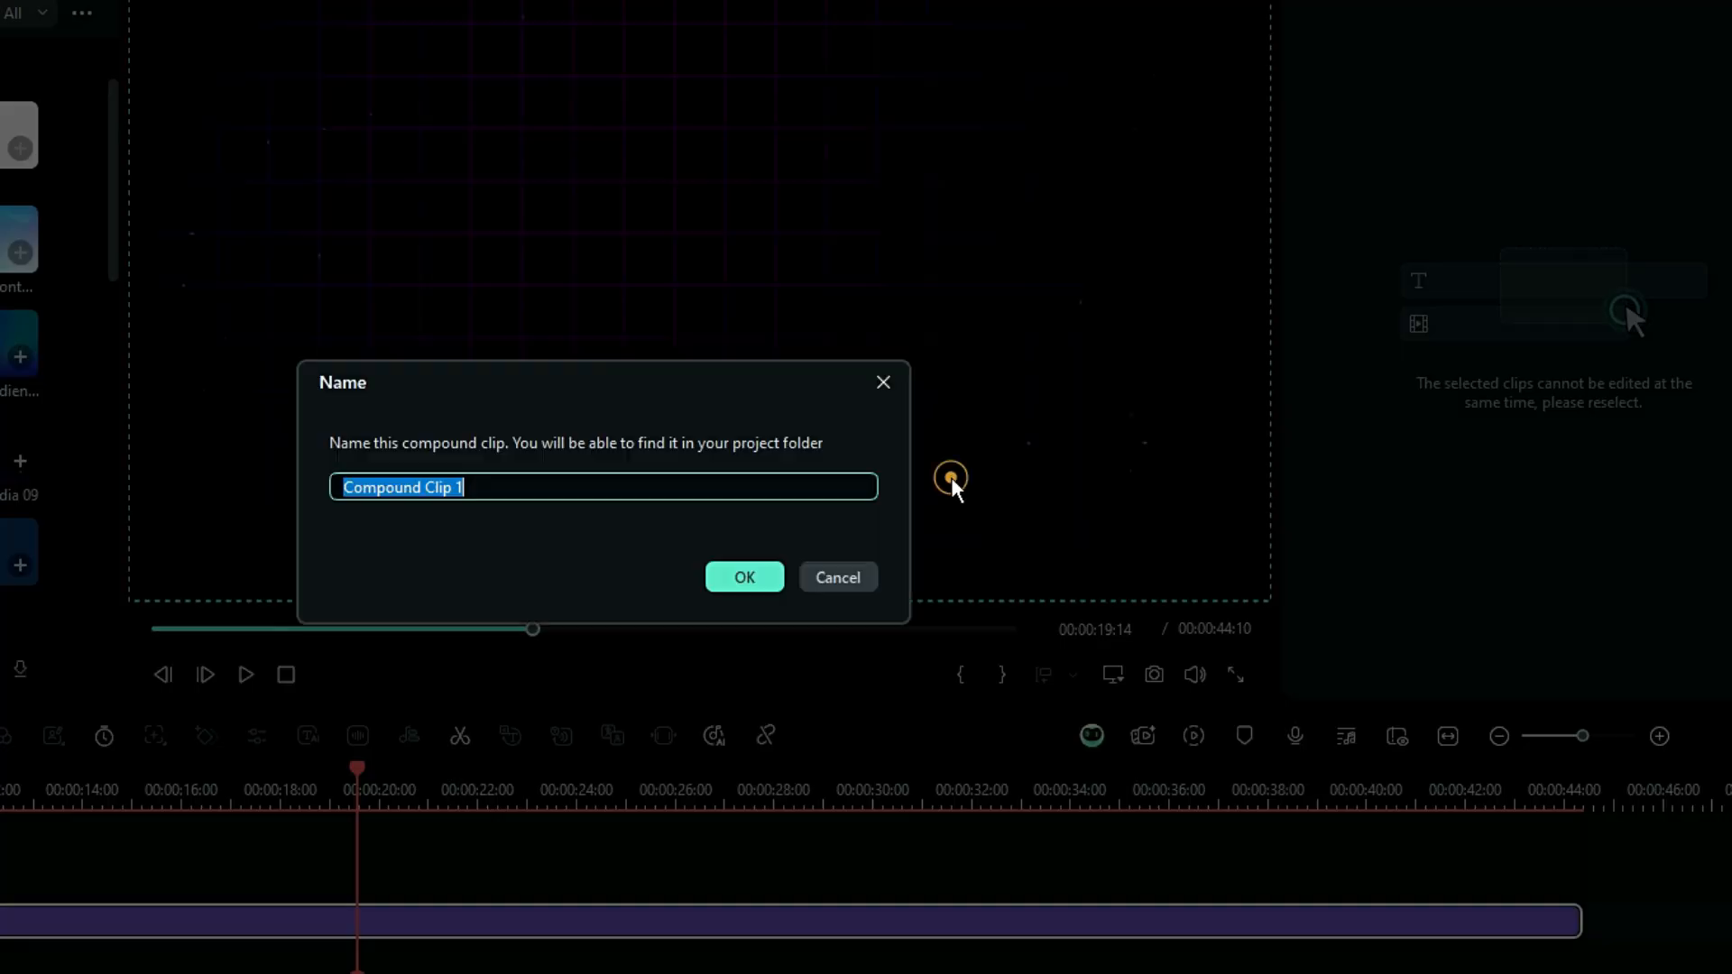
pyautogui.write('BG ')
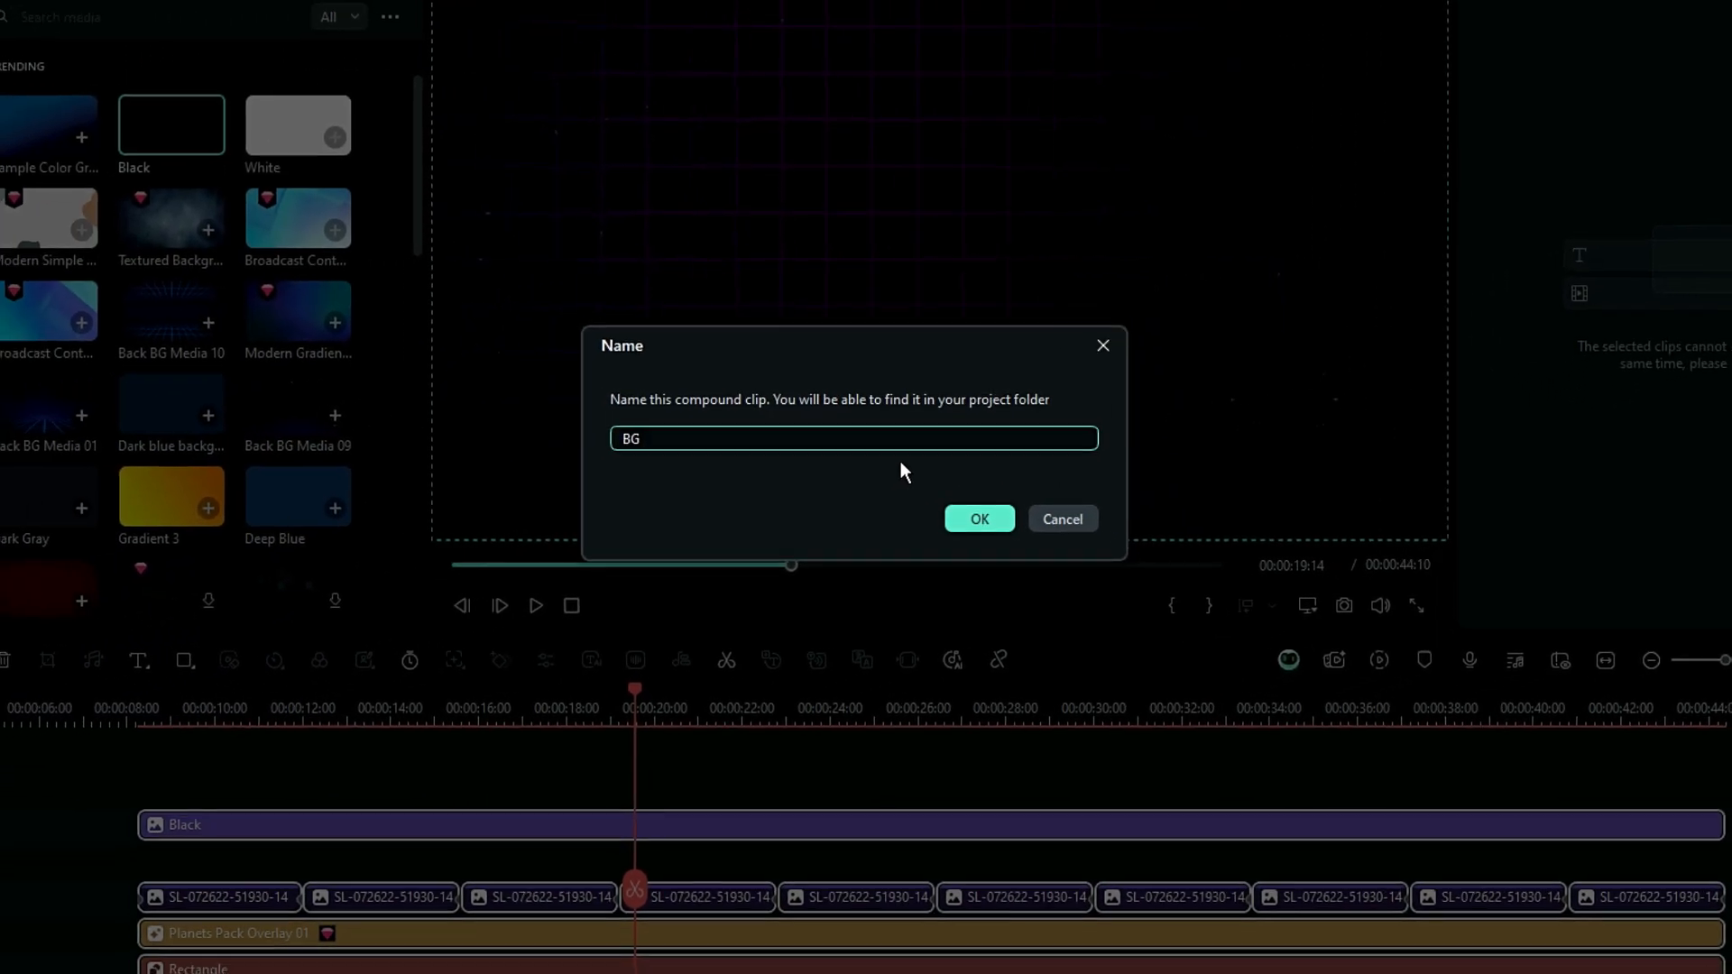
pyautogui.write('tutorial')
pyautogui.click(928, 532)
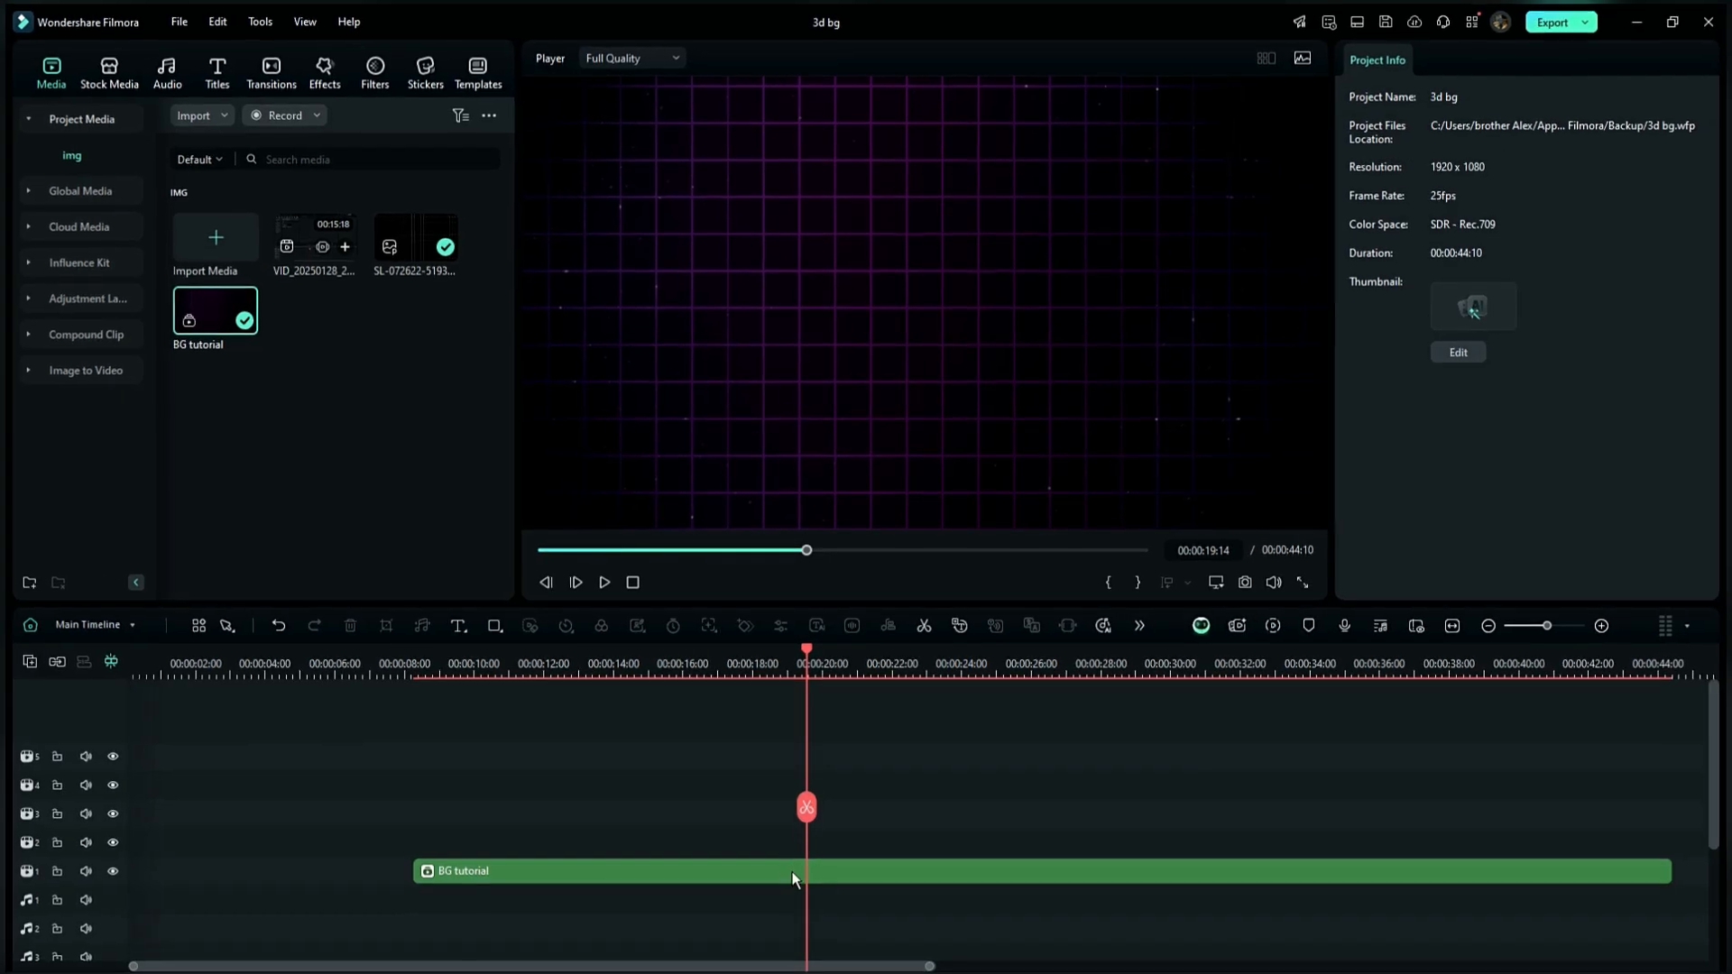
# Enable Auto Enhance on the "BG tutorial" compound clip and set its amount to 66.
pyautogui.click(792, 871)
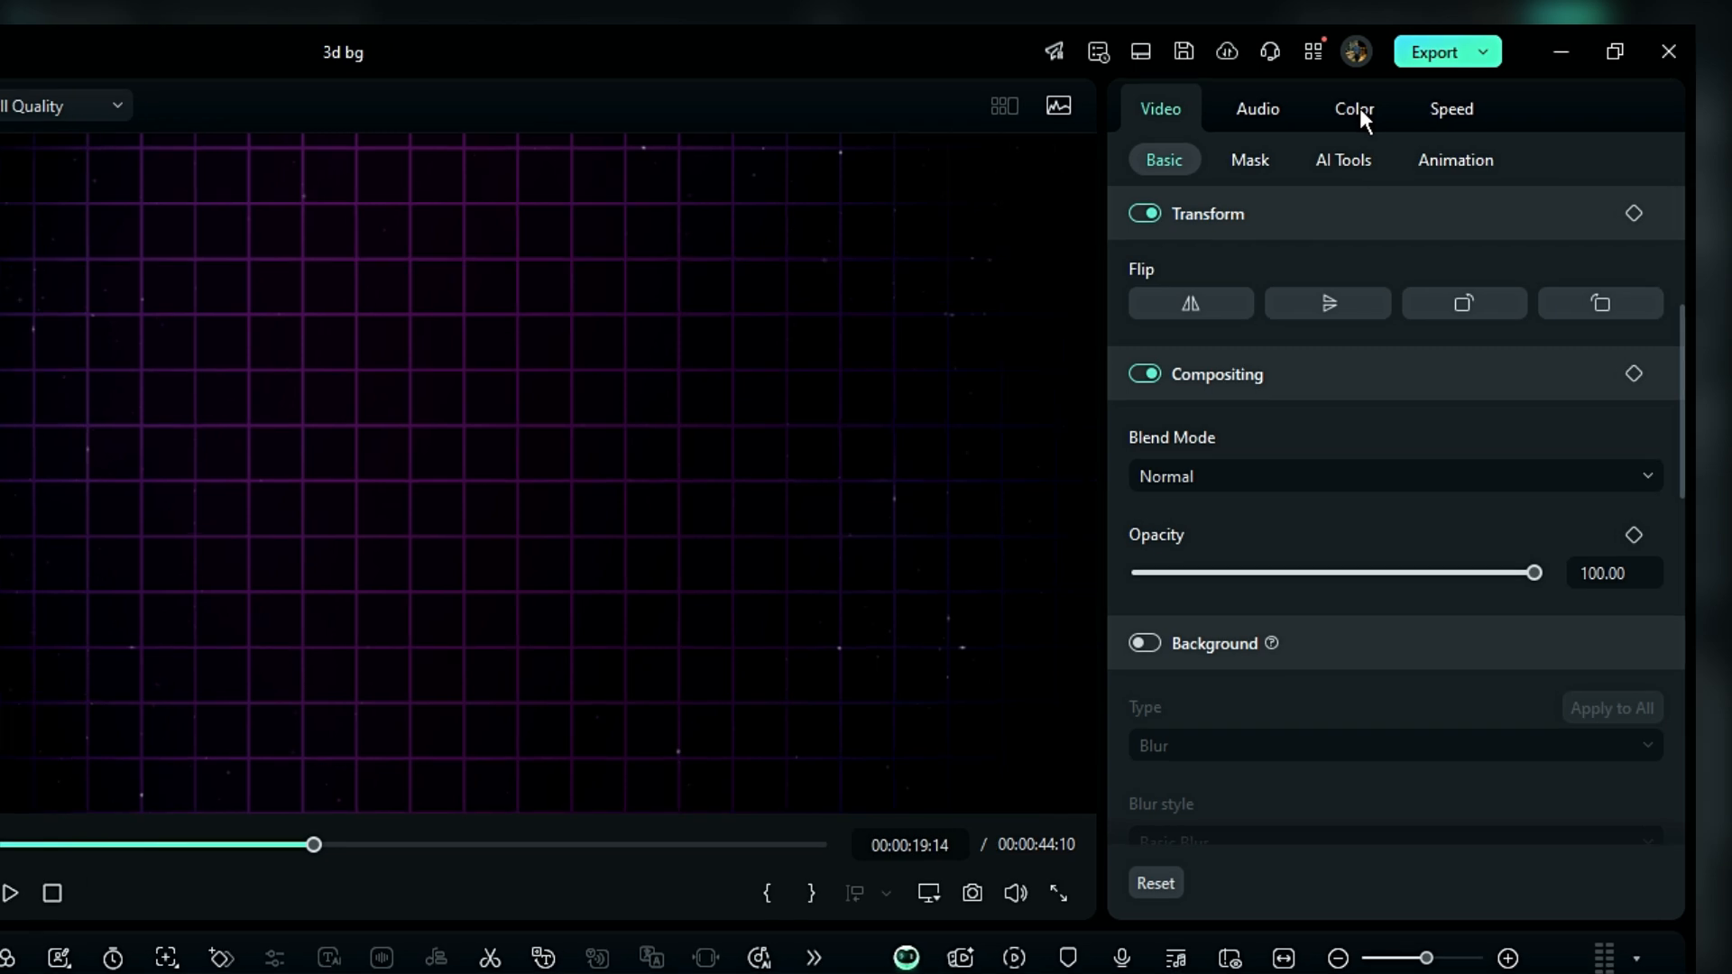
pyautogui.click(1500, 60)
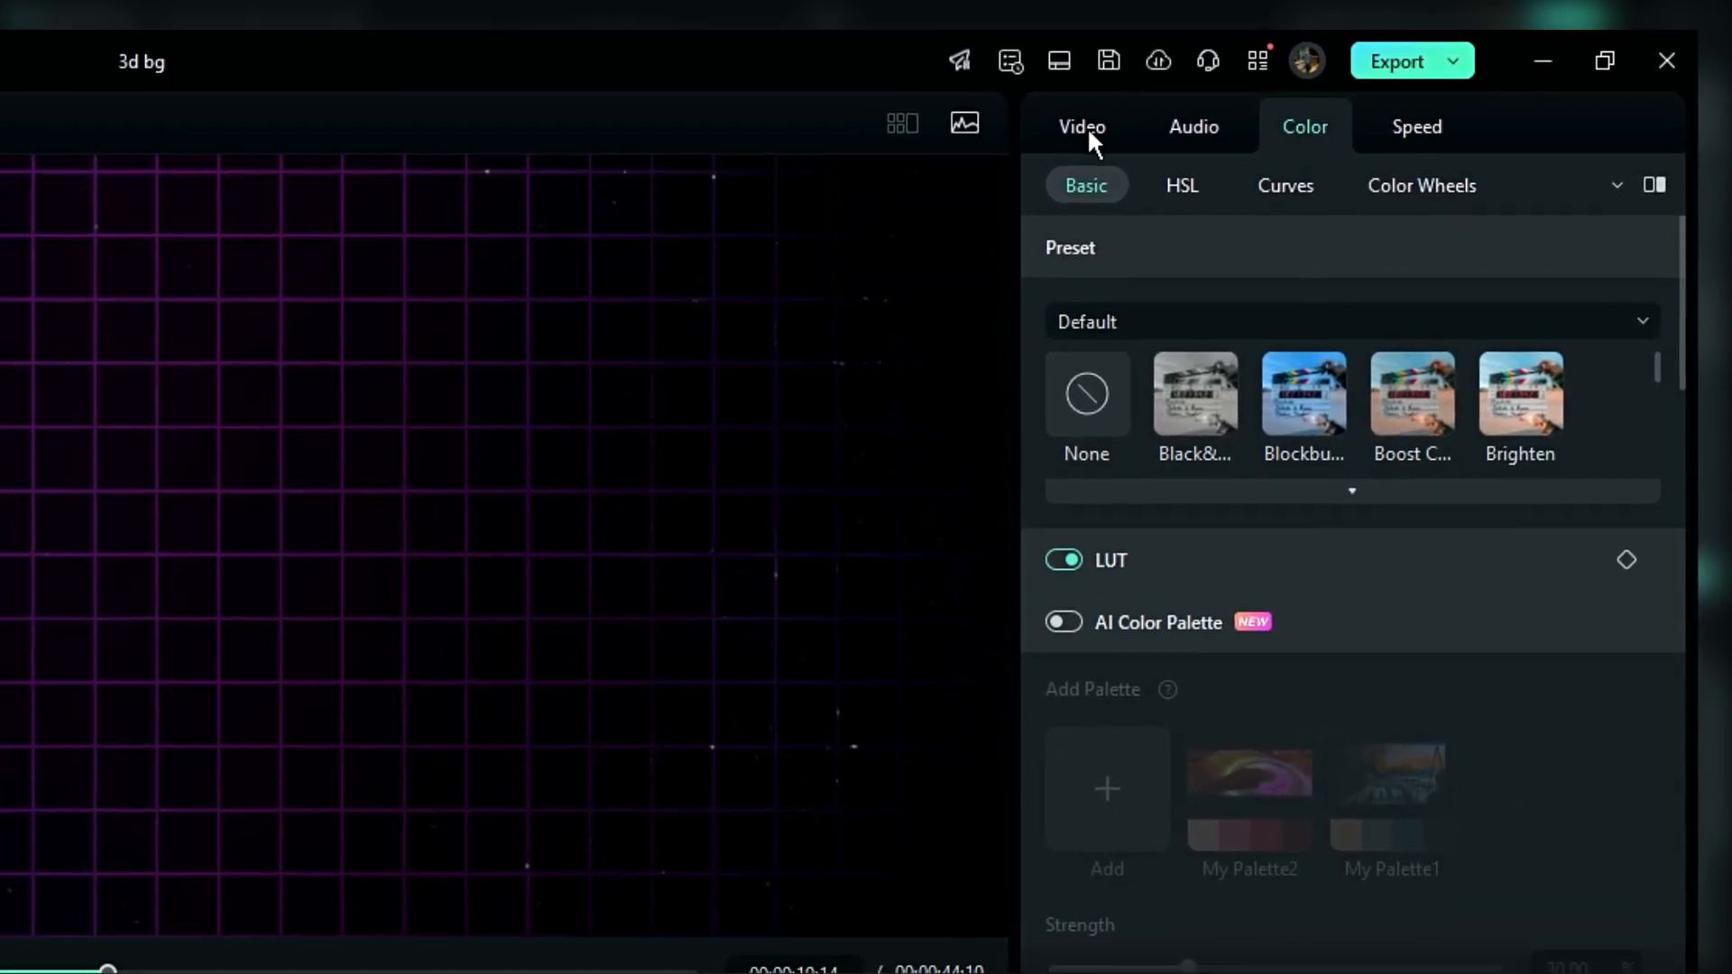
pyautogui.click(1086, 126)
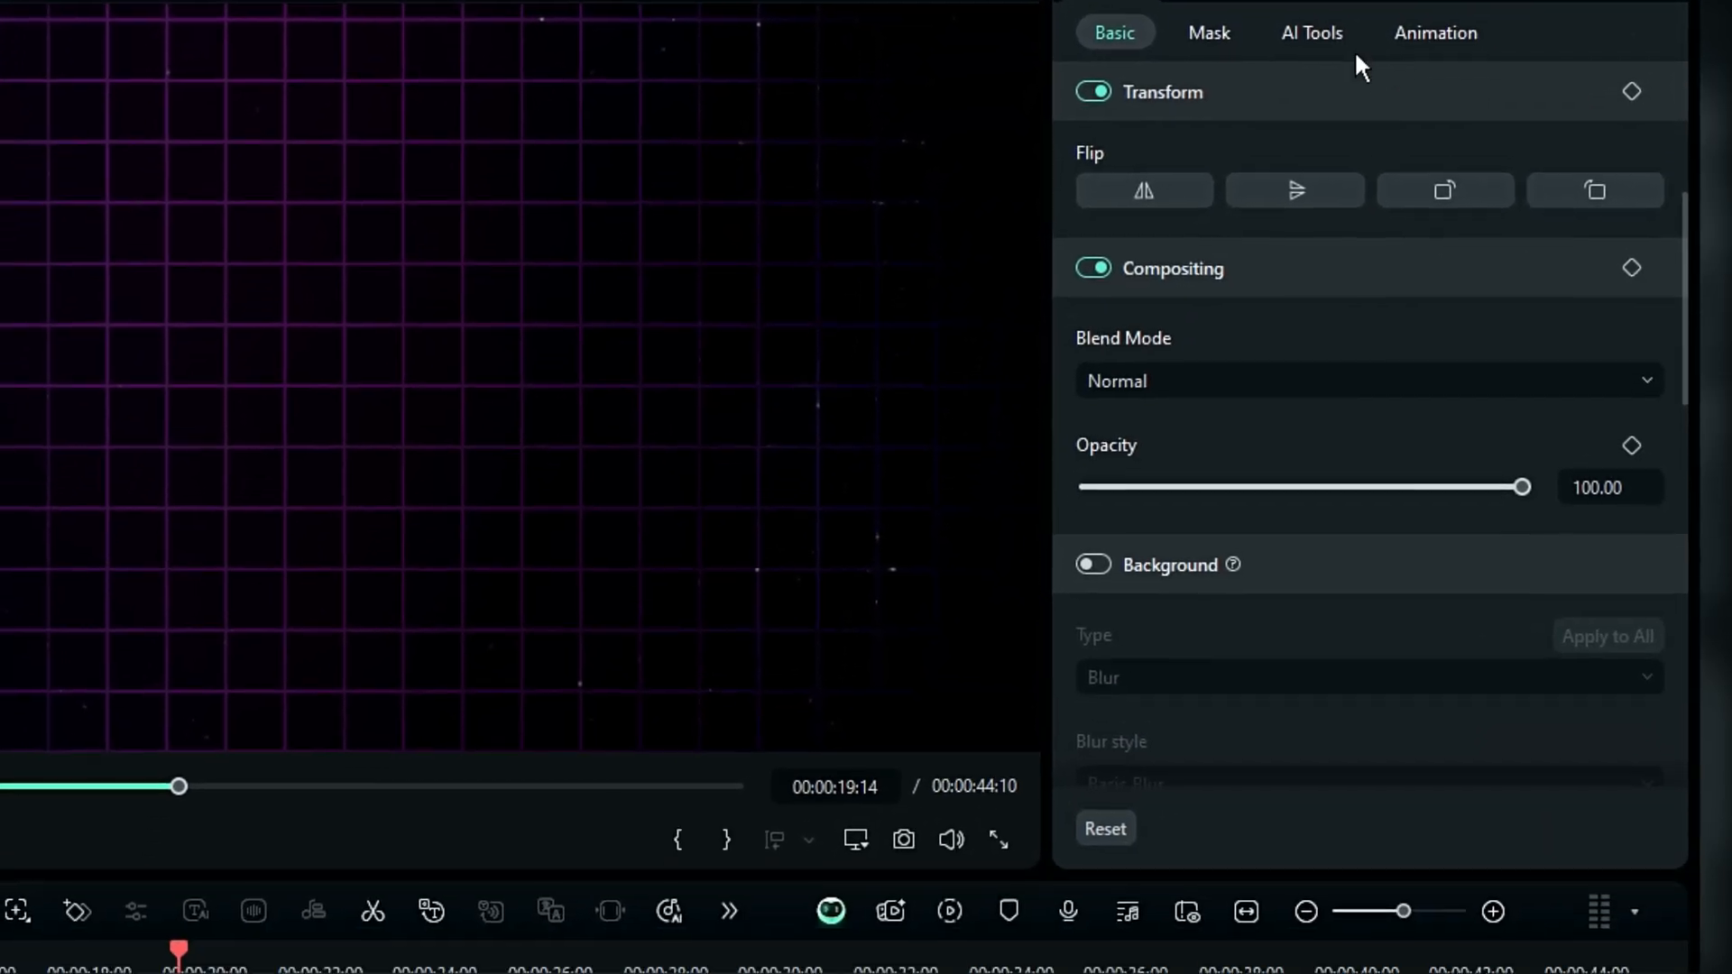
pyautogui.moveTo(1683, 235); pyautogui.dragTo(1683, 386)
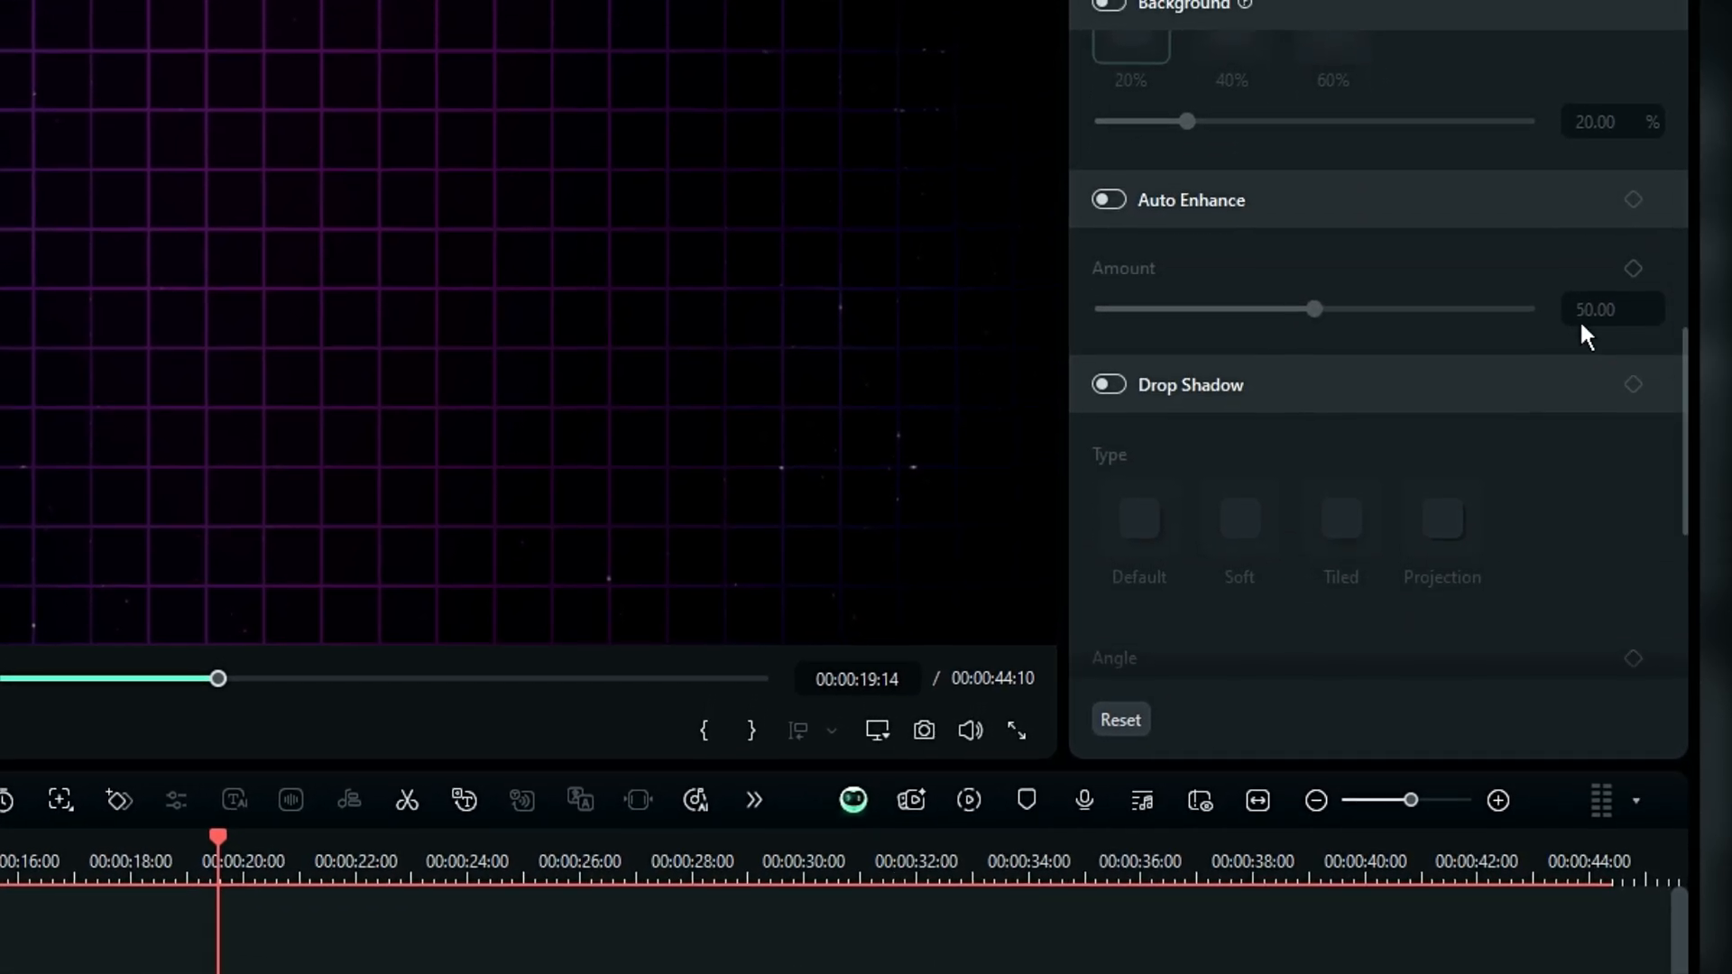
pyautogui.click(1109, 223)
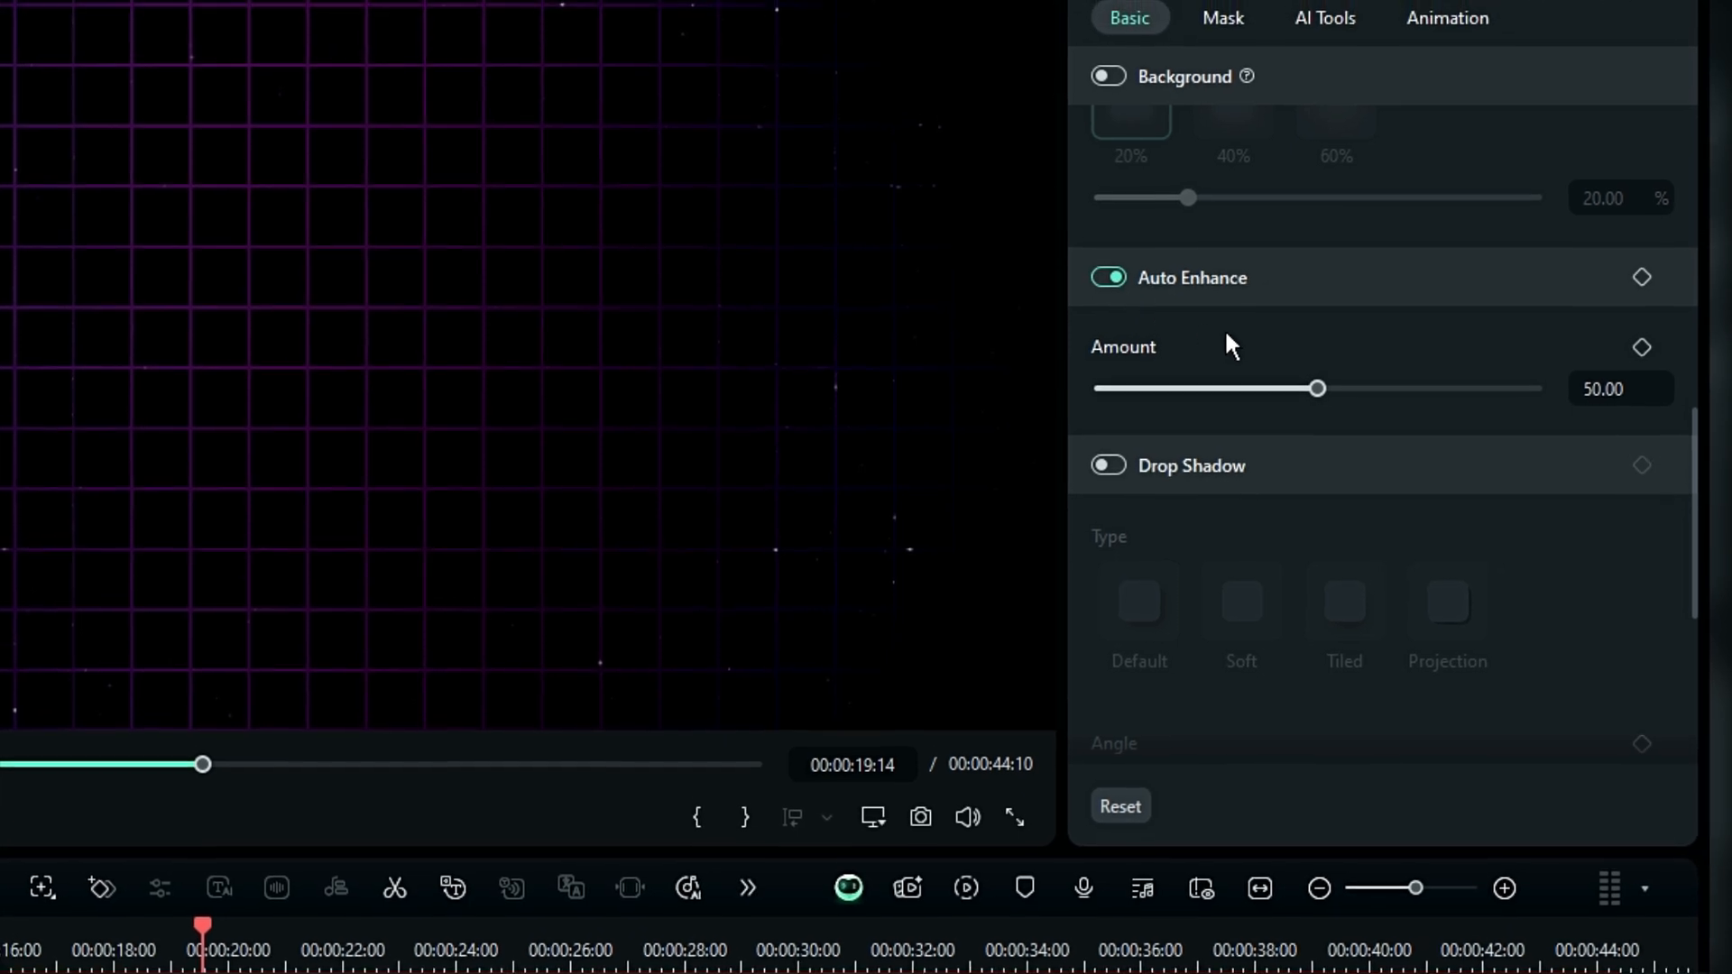
pyautogui.moveTo(1316, 374); pyautogui.dragTo(1343, 567)
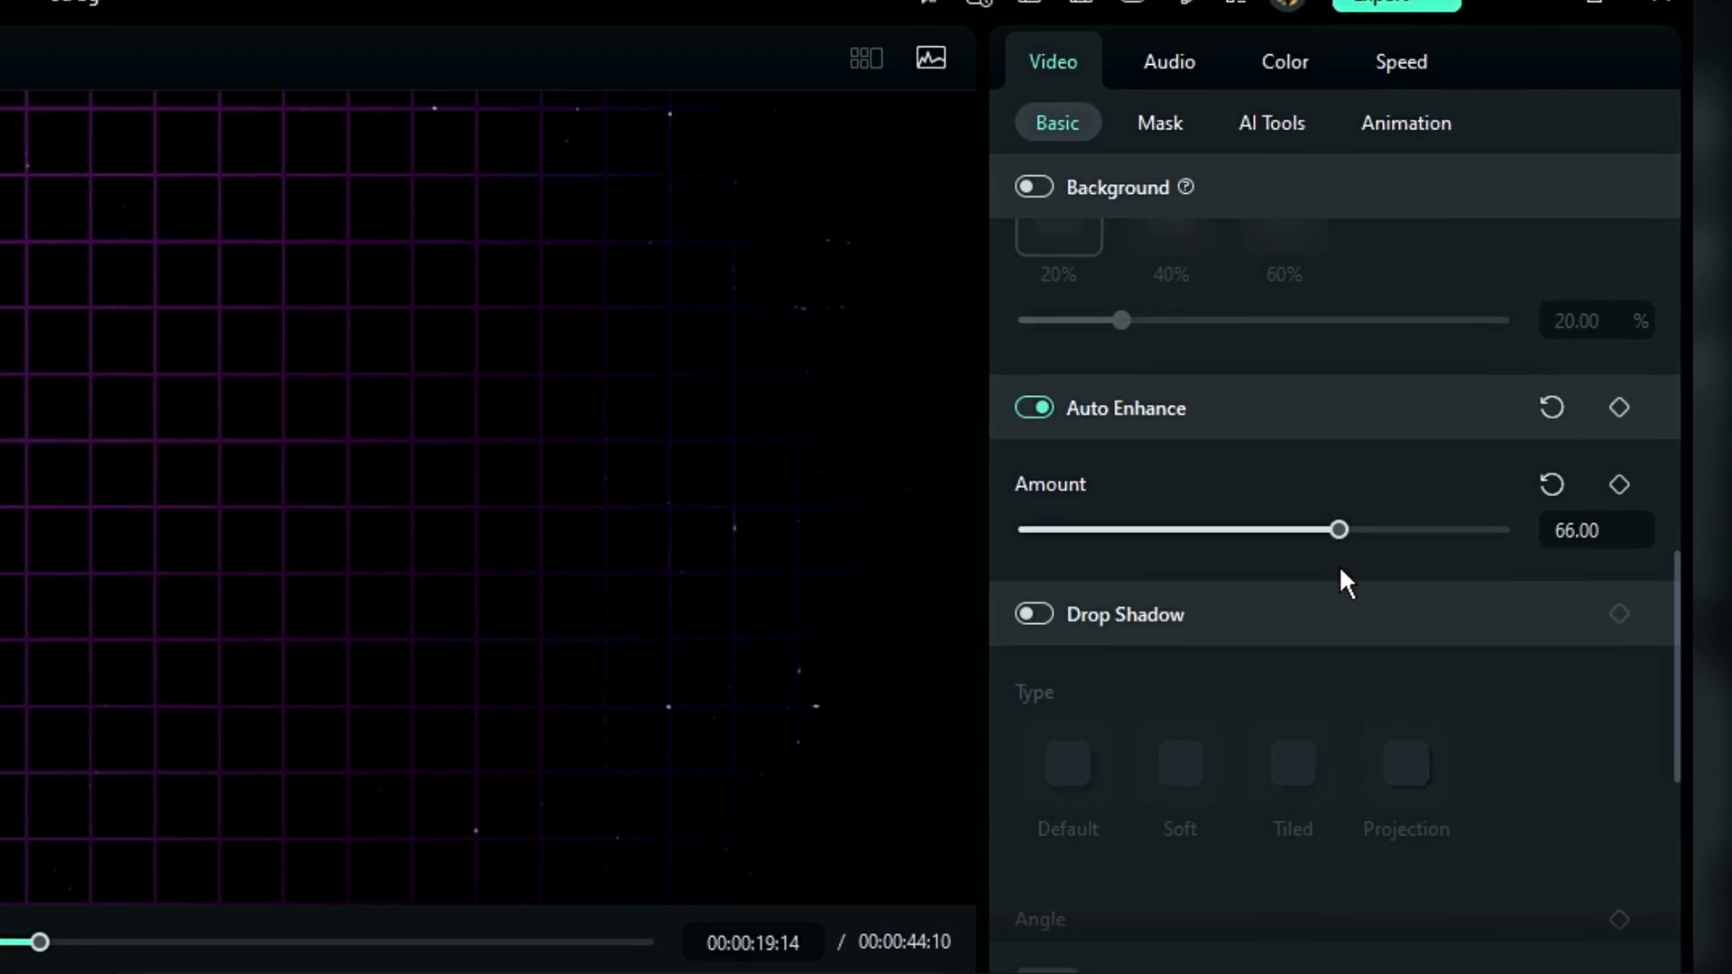
# Set the compound clip's exposure to 2 and contrast to 19 in its basic color adjustments.
pyautogui.click(1291, 68)
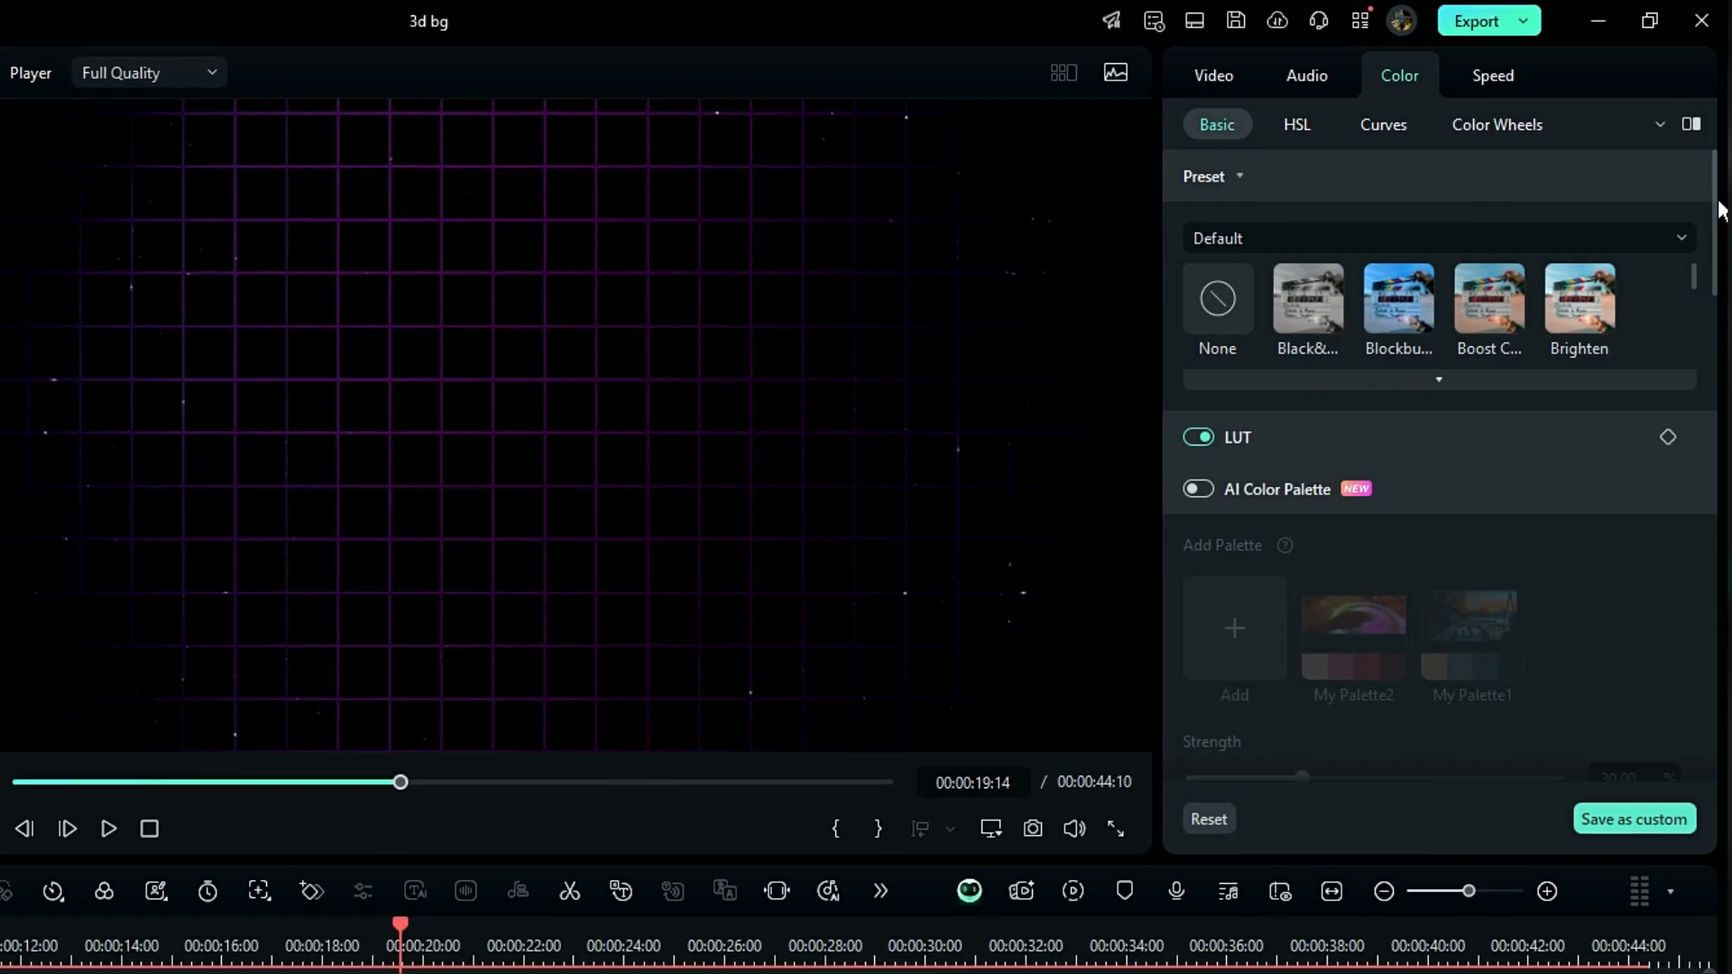
pyautogui.moveTo(1711, 194); pyautogui.dragTo(1697, 476)
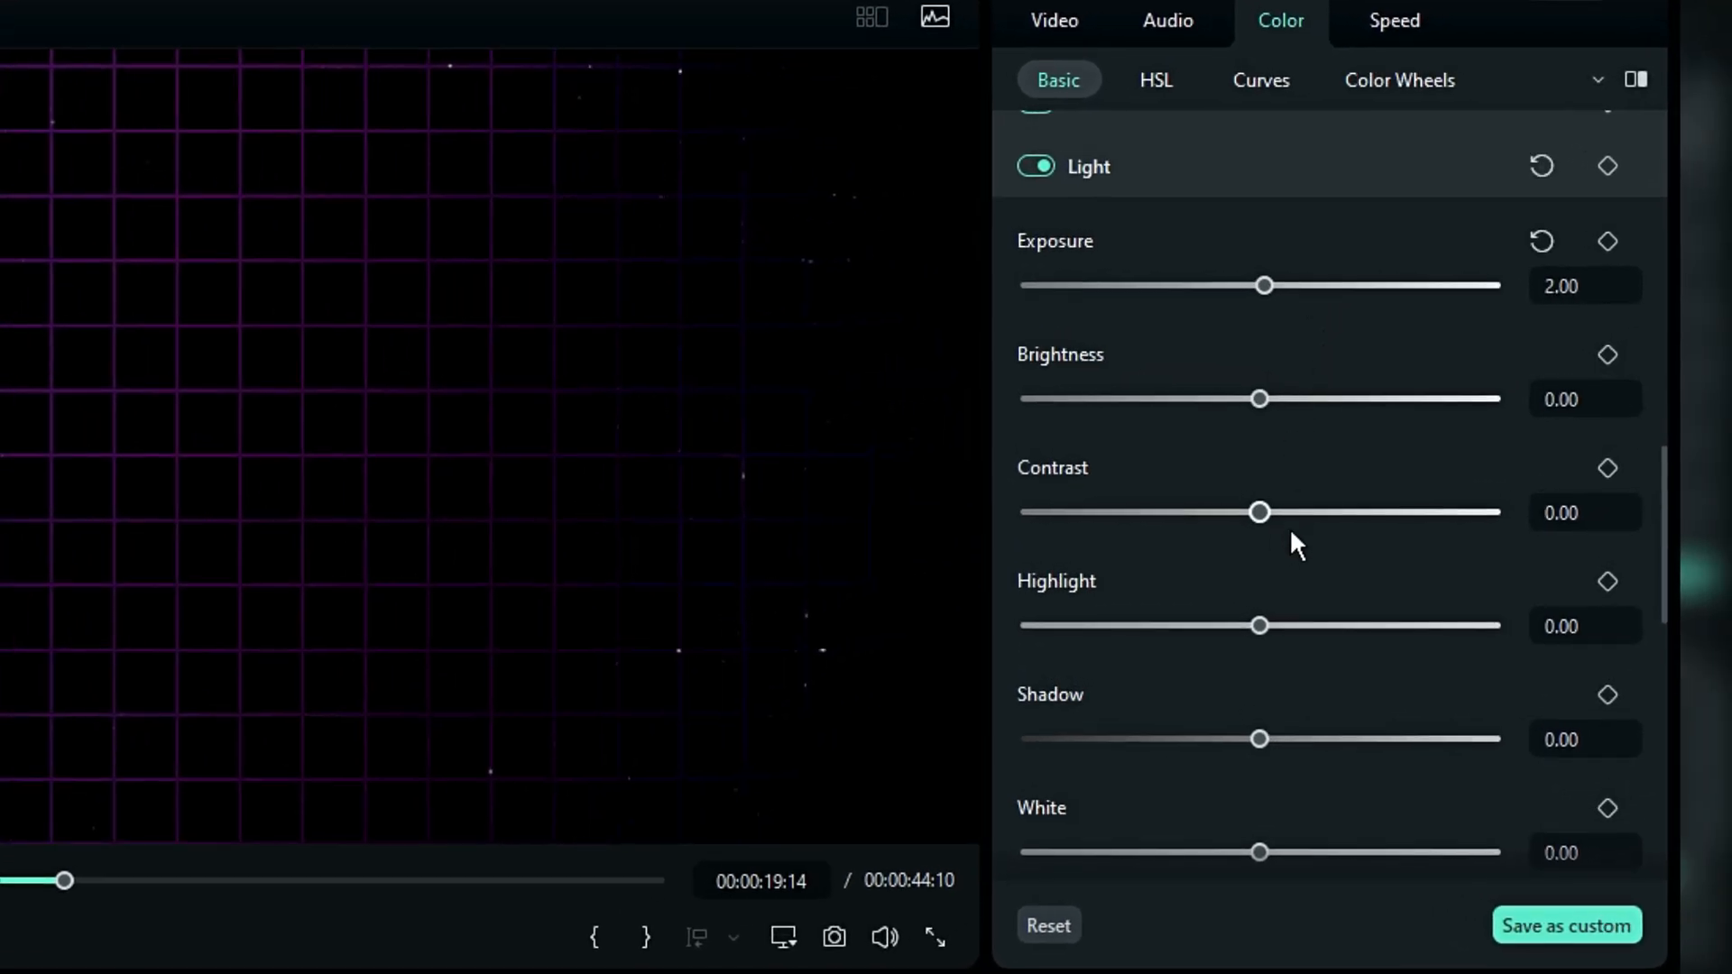
pyautogui.click(1346, 513)
pyautogui.click(1346, 501)
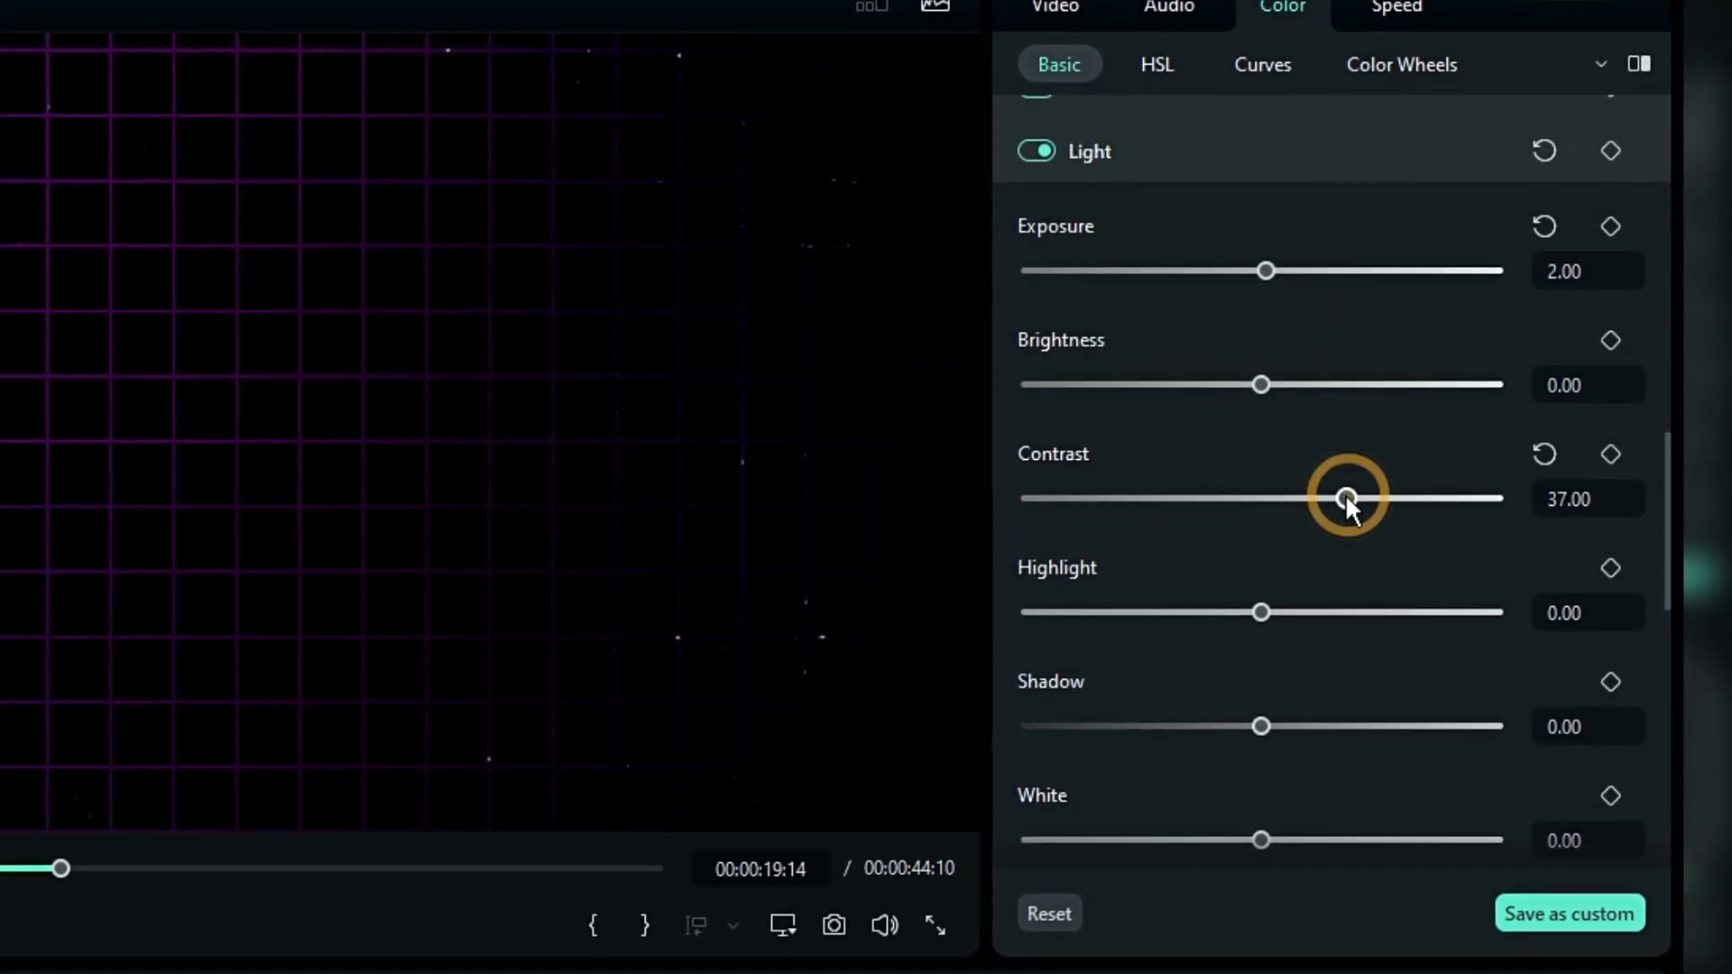
pyautogui.moveTo(1346, 500); pyautogui.dragTo(1307, 495)
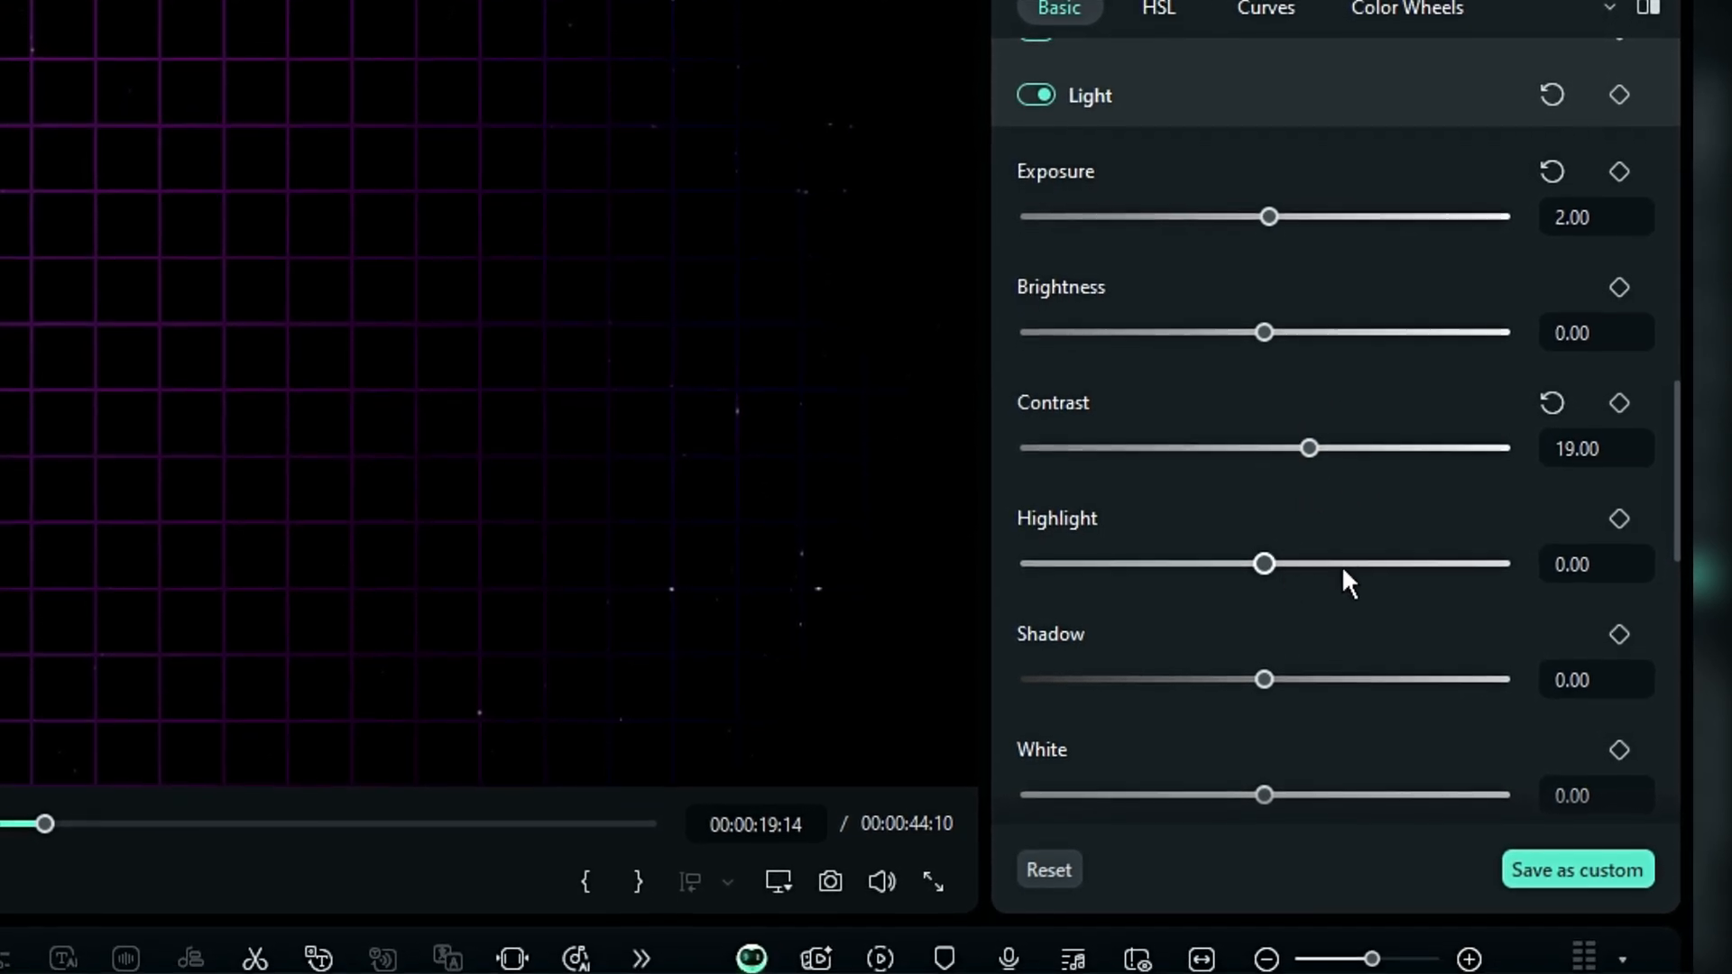
# Raise the compound clip's highlight to 39 and its sharpen amount to 25.
pyautogui.click(1345, 572)
pyautogui.moveTo(1345, 572); pyautogui.dragTo(1358, 540)
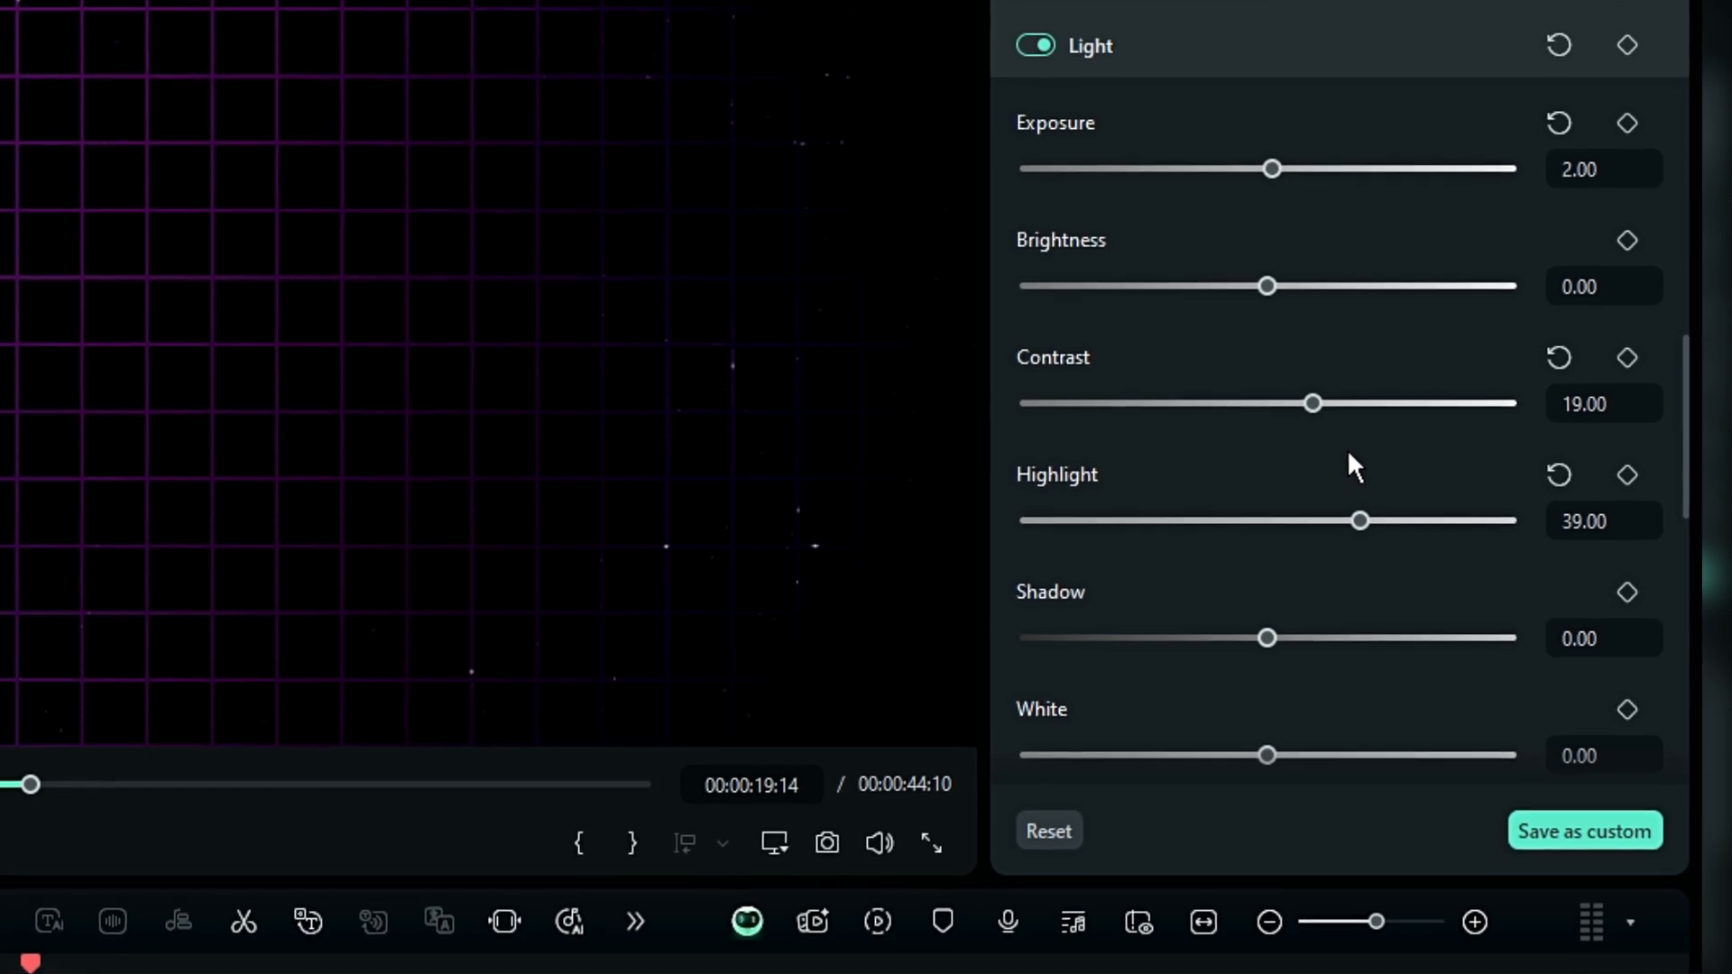
pyautogui.moveTo(1688, 388); pyautogui.dragTo(1694, 537)
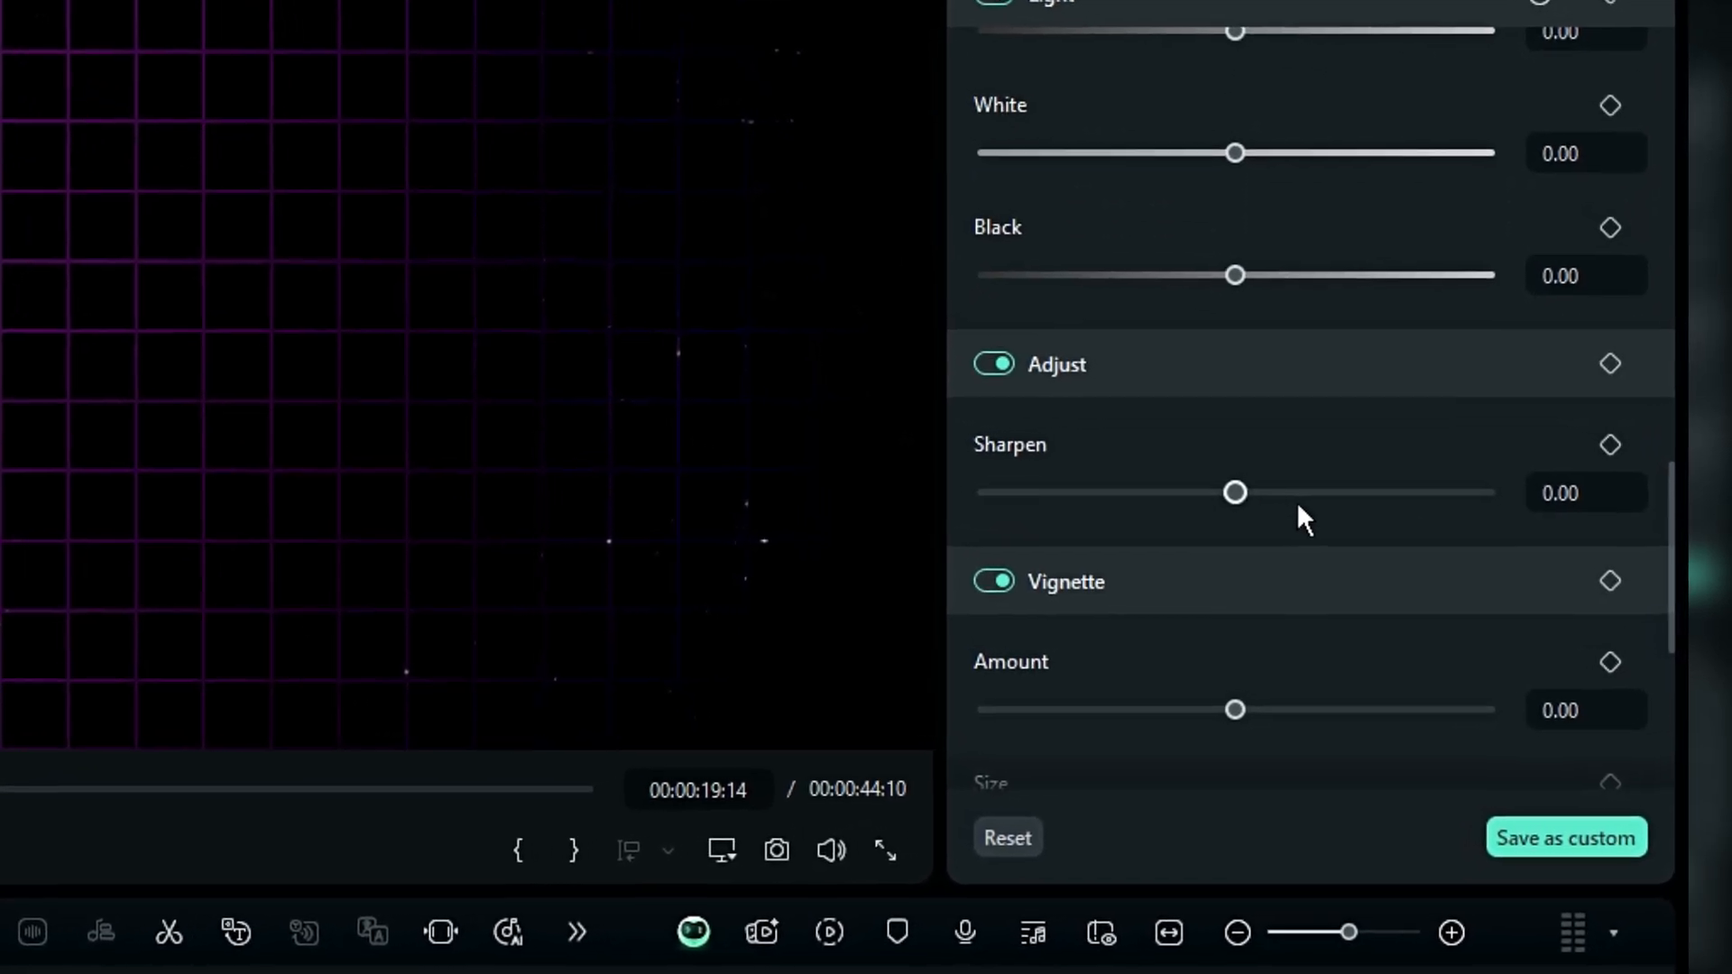
pyautogui.click(1321, 495)
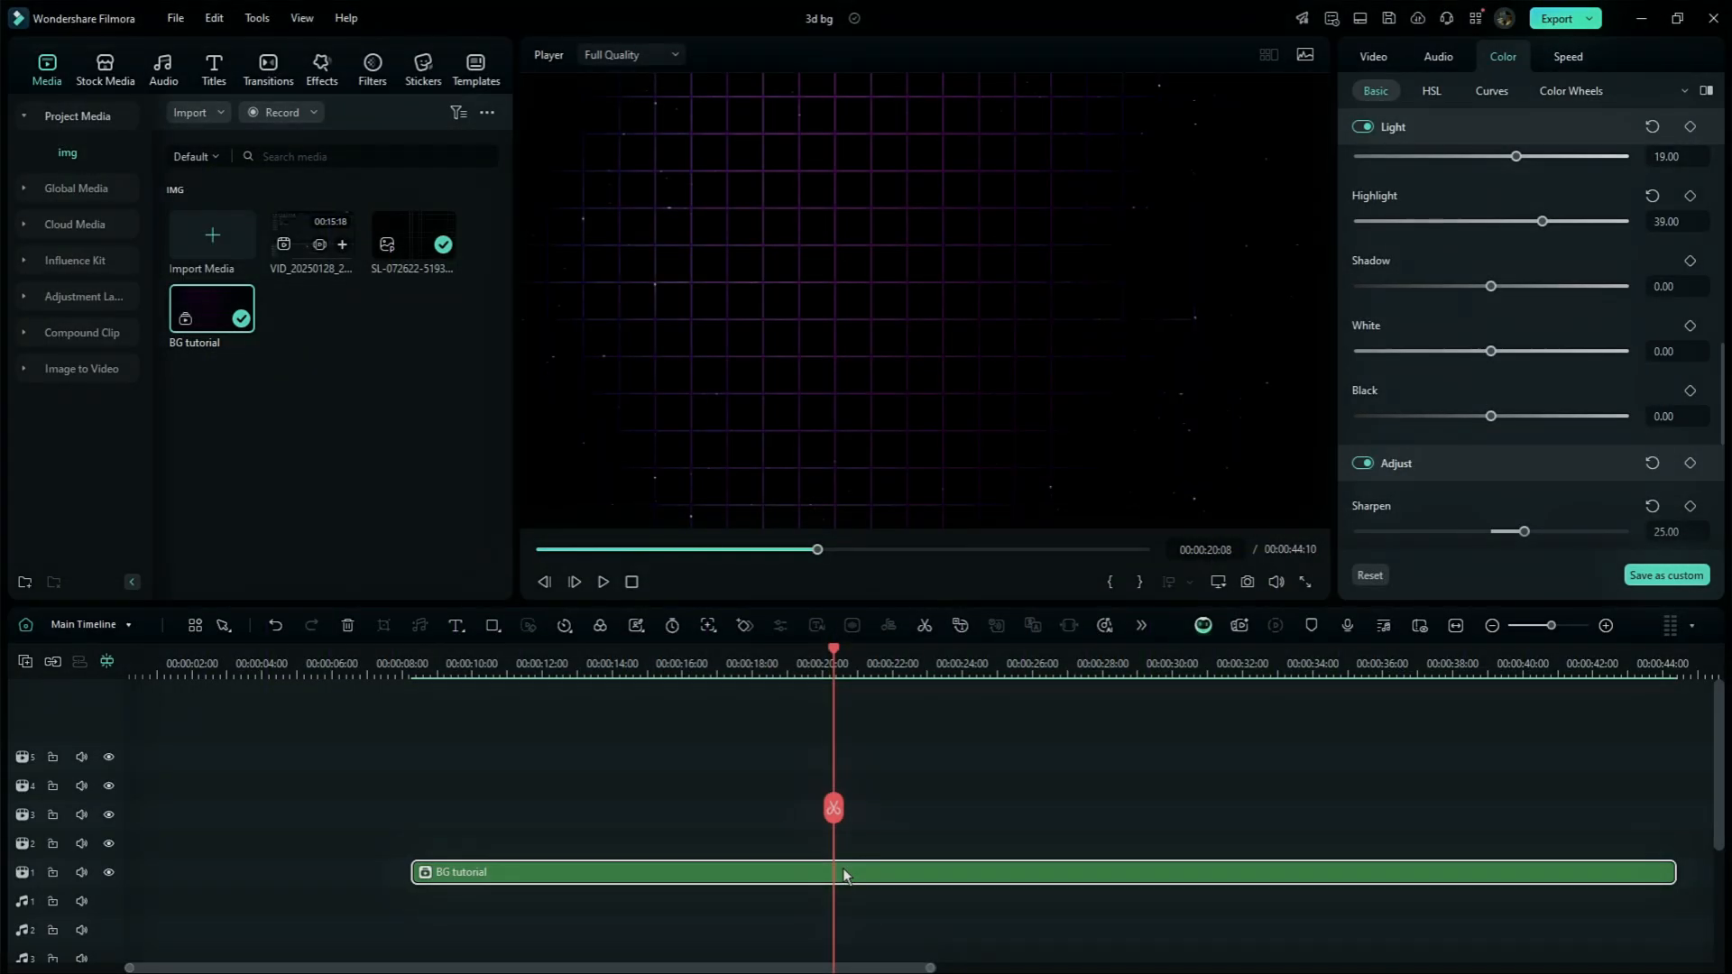
# Save the "BG tutorial" clip as a custom compound clip and select it in the custom compound clip library.
pyautogui.rightClick(843, 868)
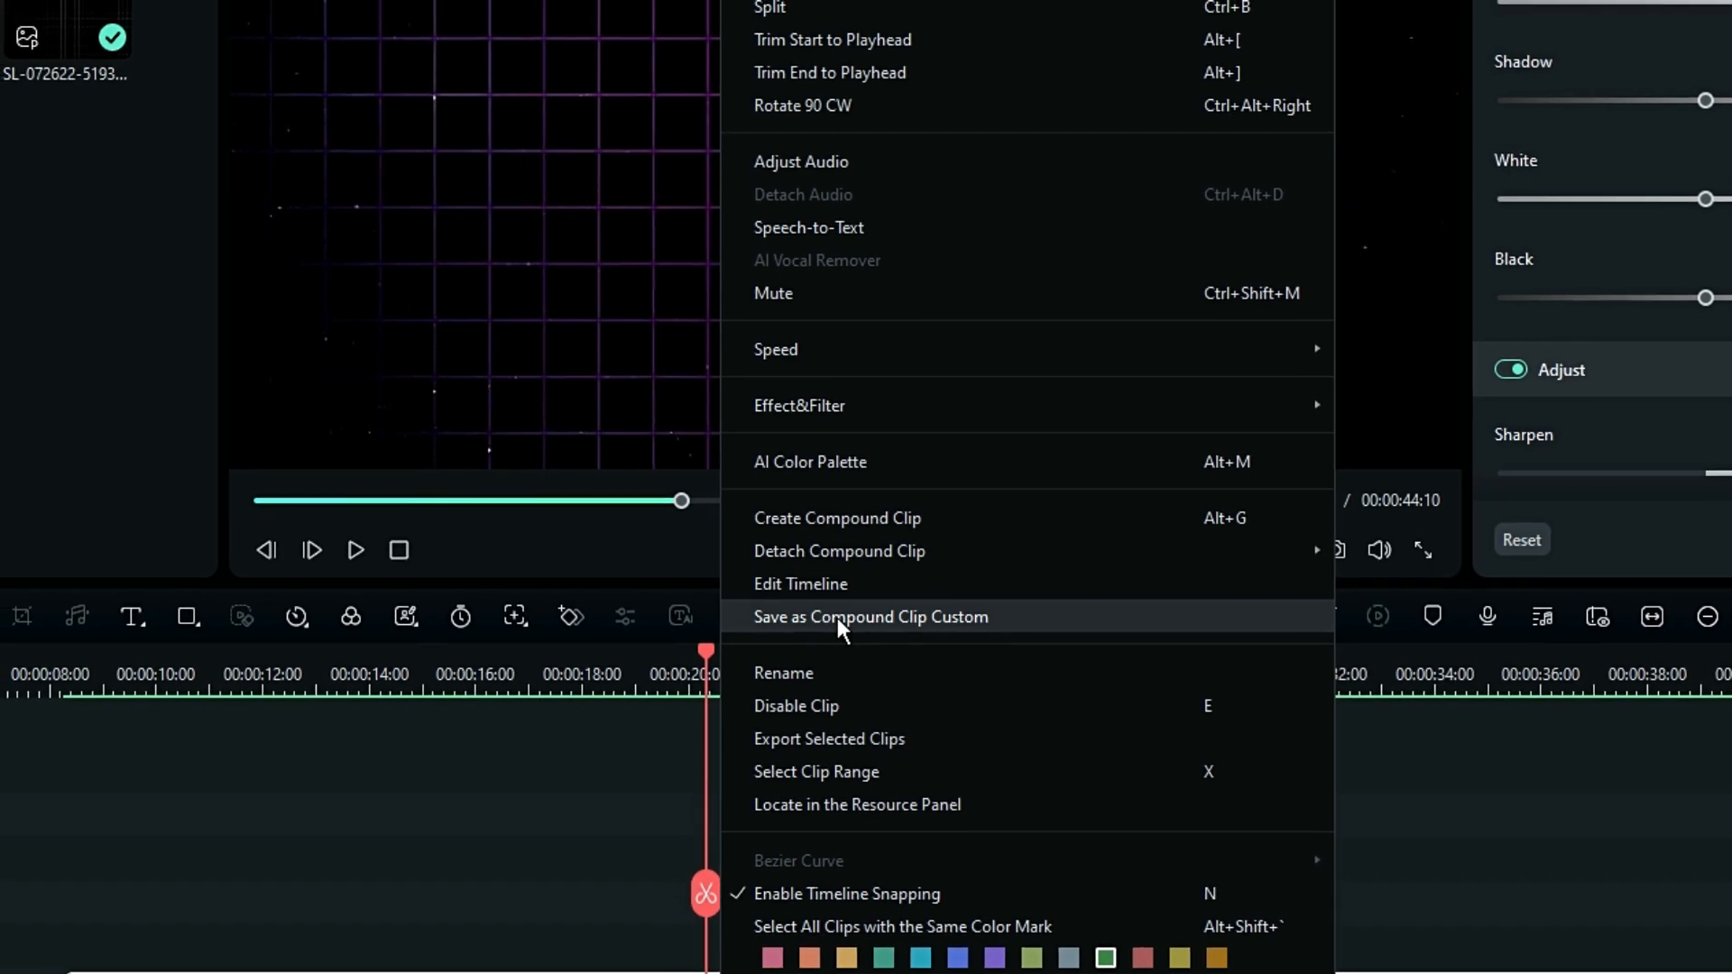
pyautogui.click(831, 614)
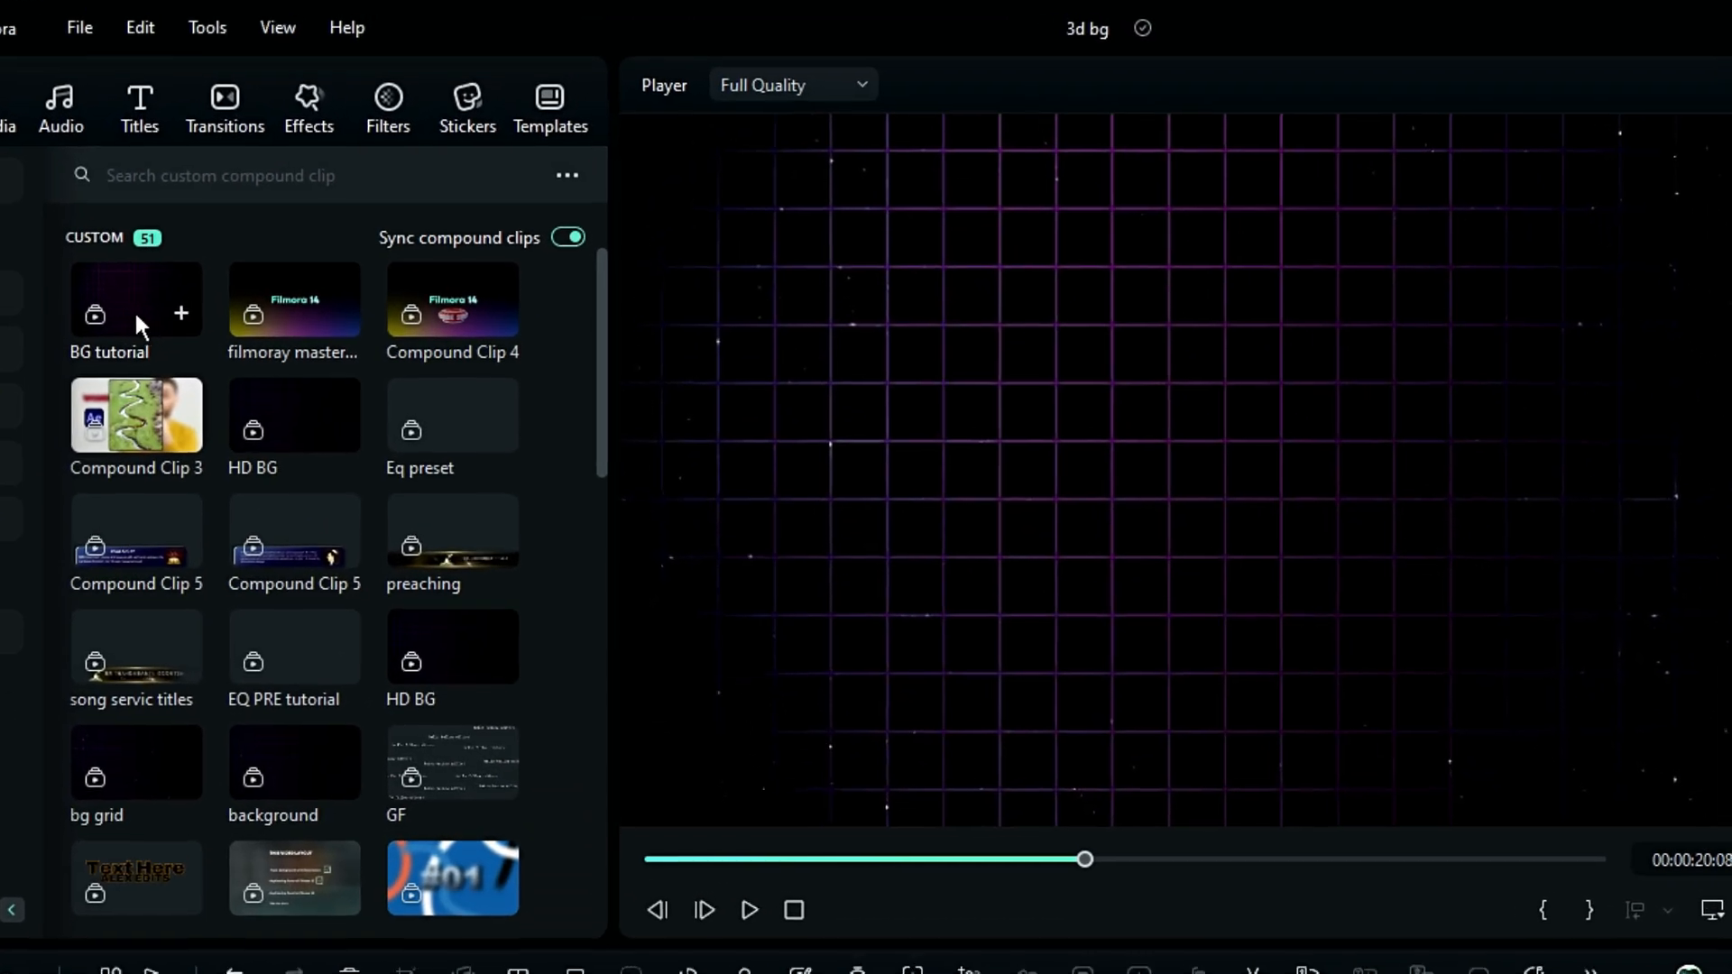
pyautogui.click(180, 254)
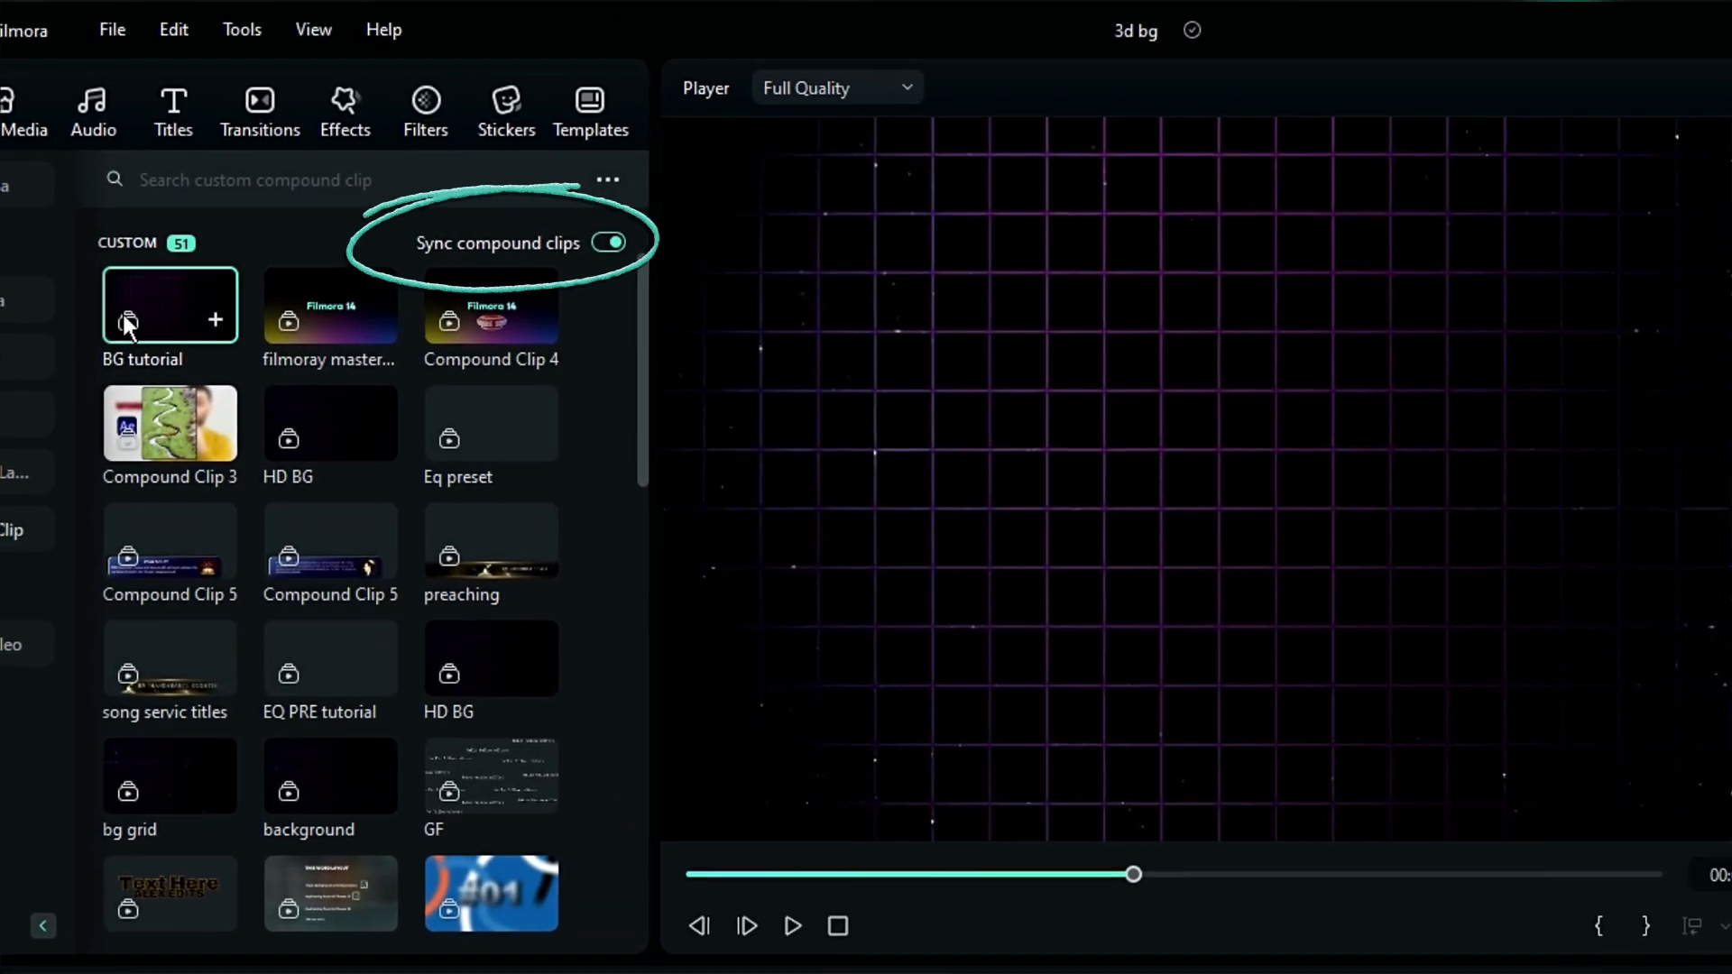